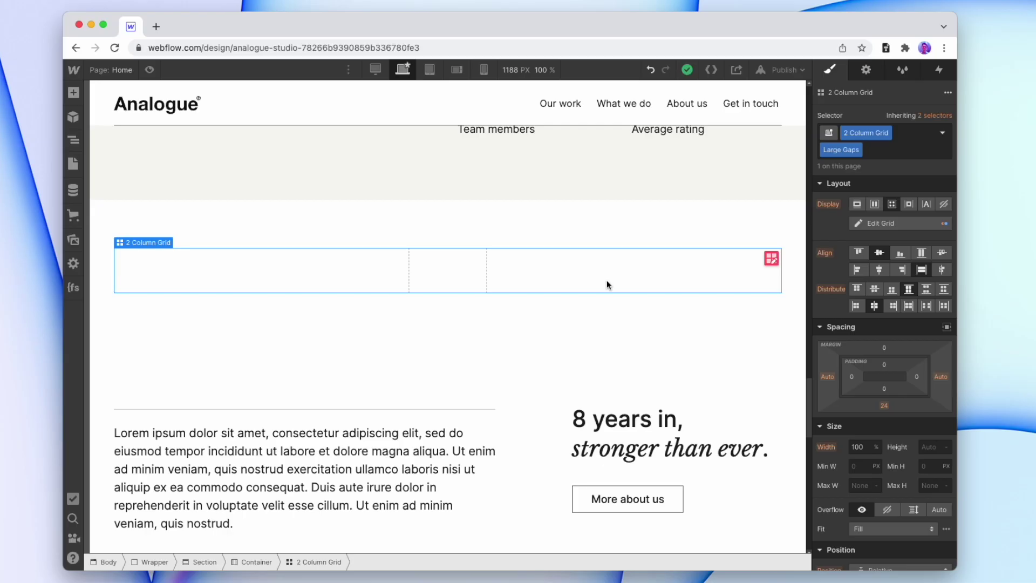
# Place the bottles photo in the grid's first cell and paste the 'All the right moves' text beside it
pyautogui.click(82, 240)
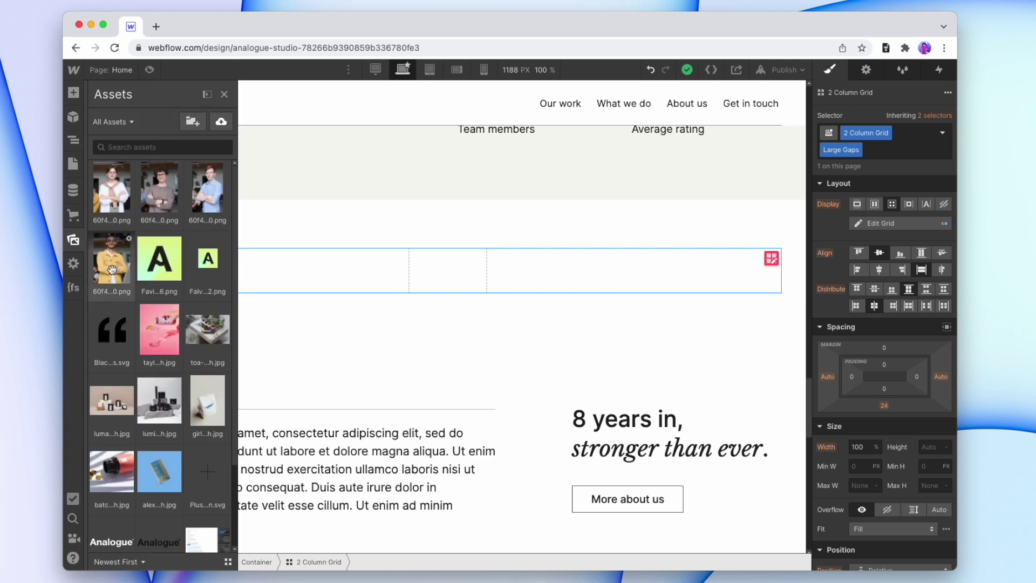
pyautogui.scroll(-2, 150, 325)
pyautogui.moveTo(294, 267); pyautogui.dragTo(299, 267)
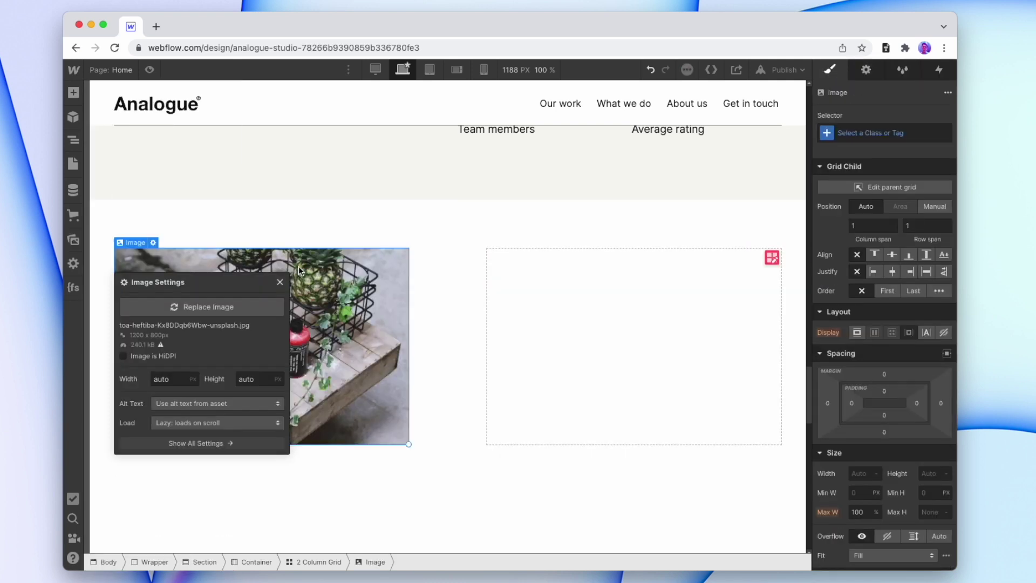
pyautogui.click(477, 289)
pyautogui.write('All the right moves Ut enim ad minim veniam, quis nostrud exercitation ullamco laboris nisi ut aliquip ex ea commodo consequat. Duis aute irure dolor in reprehenderit in voluptate velit esse cillum dolore eu fugiat nulla pariatur. Excepteur sint occaecat cupidatat.')
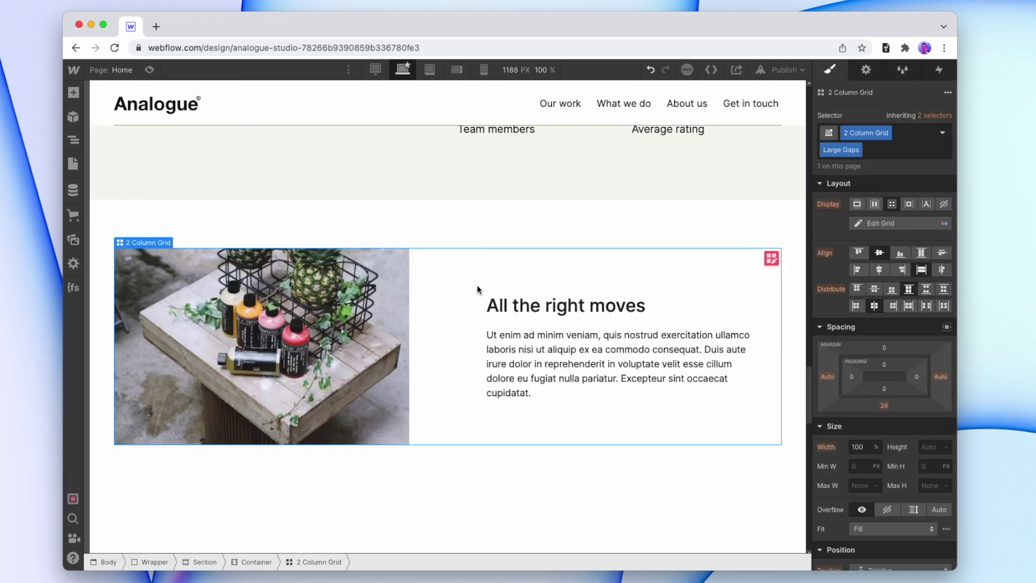
# Give the bottles photo a box shadow with blur 0 and distance 25px
pyautogui.click(339, 302)
pyautogui.scroll(-10, 863, 346)
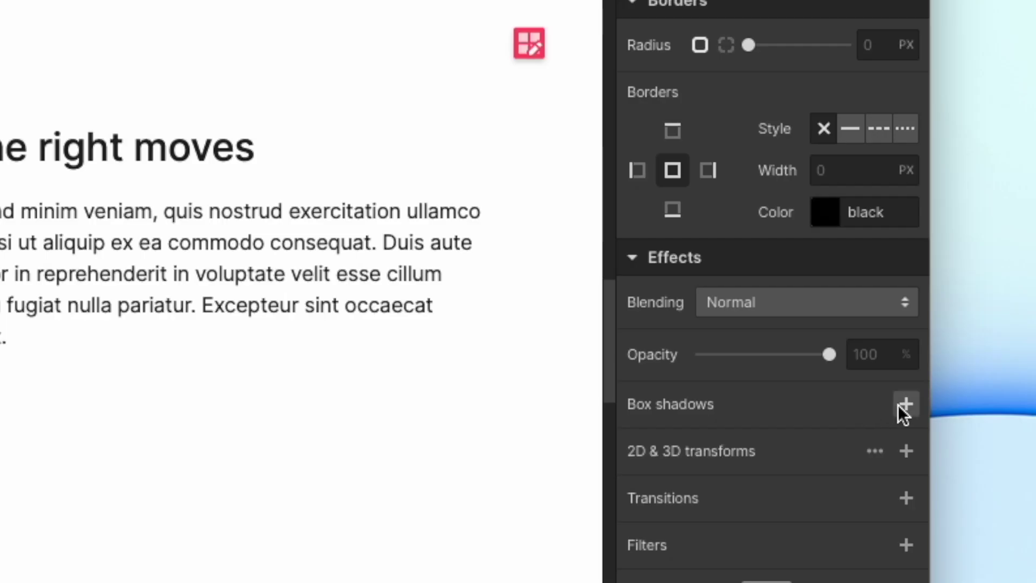
pyautogui.click(904, 405)
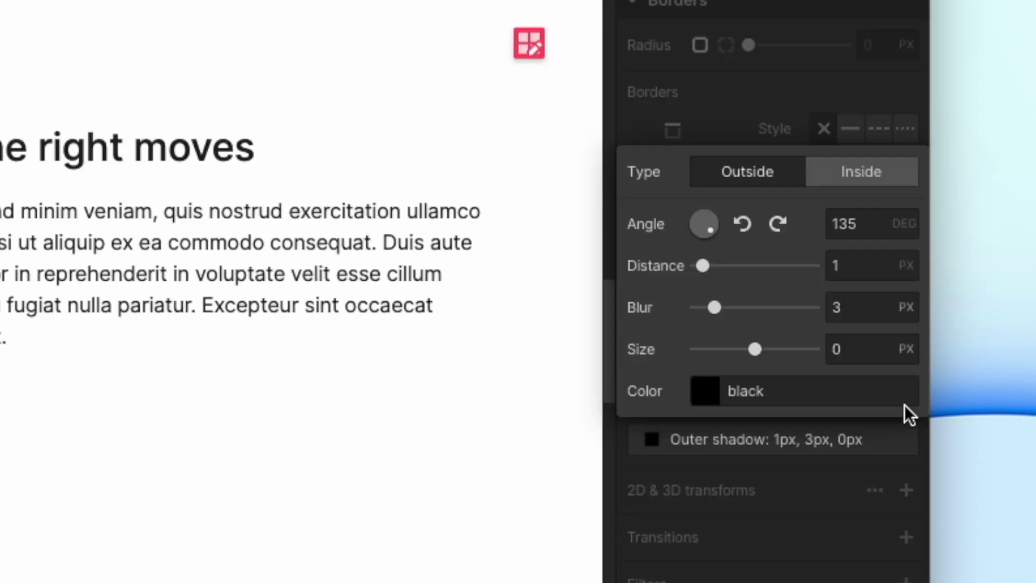
pyautogui.click(869, 314)
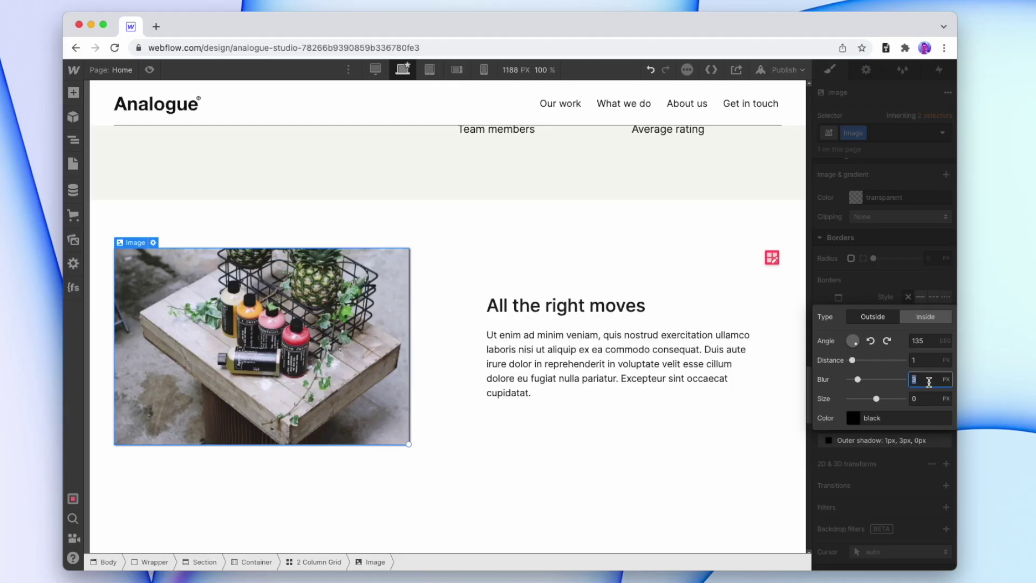
pyautogui.write('0')
pyautogui.click(931, 361)
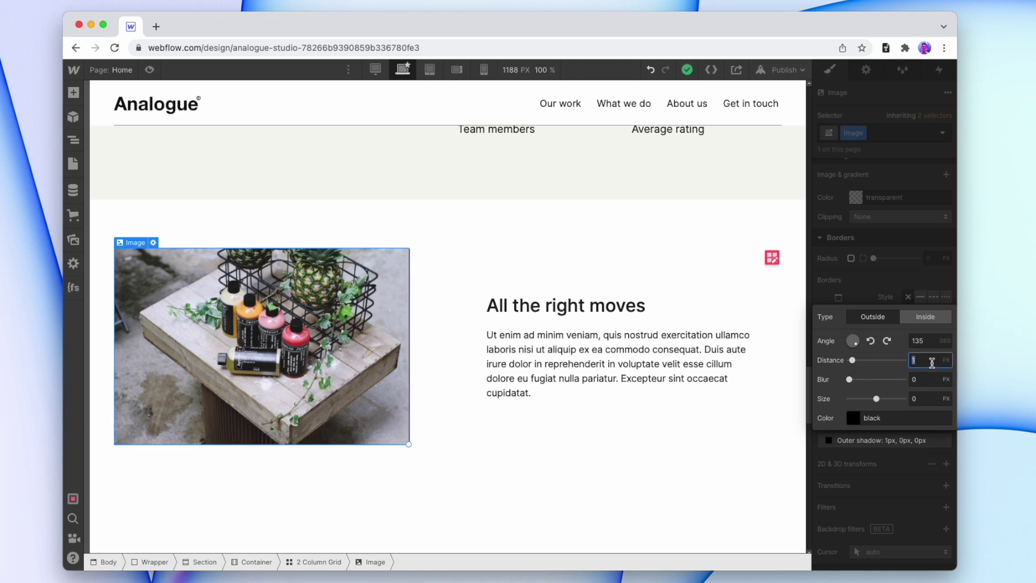
pyautogui.press('Return')
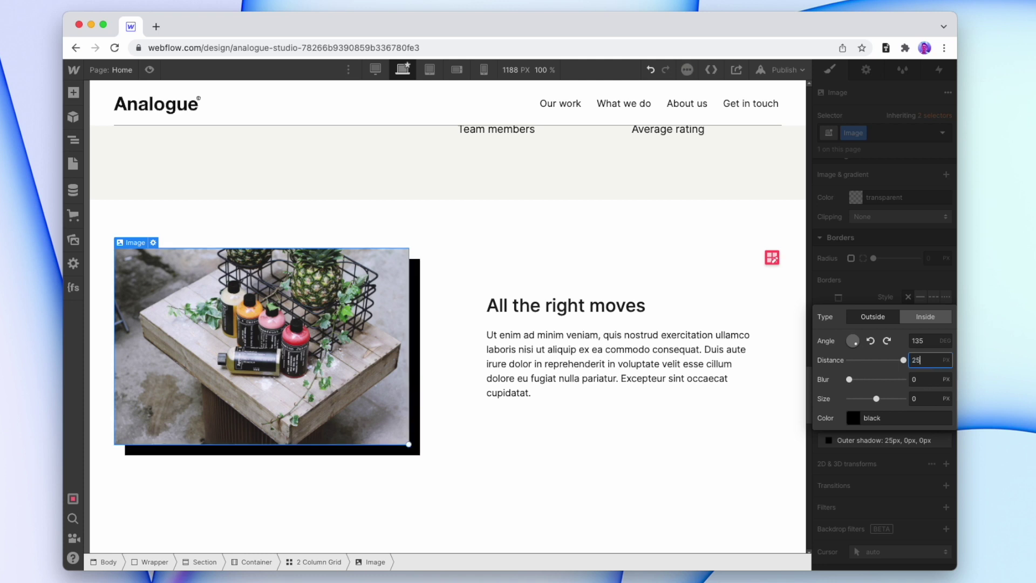
# Set the shadow angle to 315° and its colour to lime
pyautogui.click(931, 343)
pyautogui.write('315')
pyautogui.press('Return')
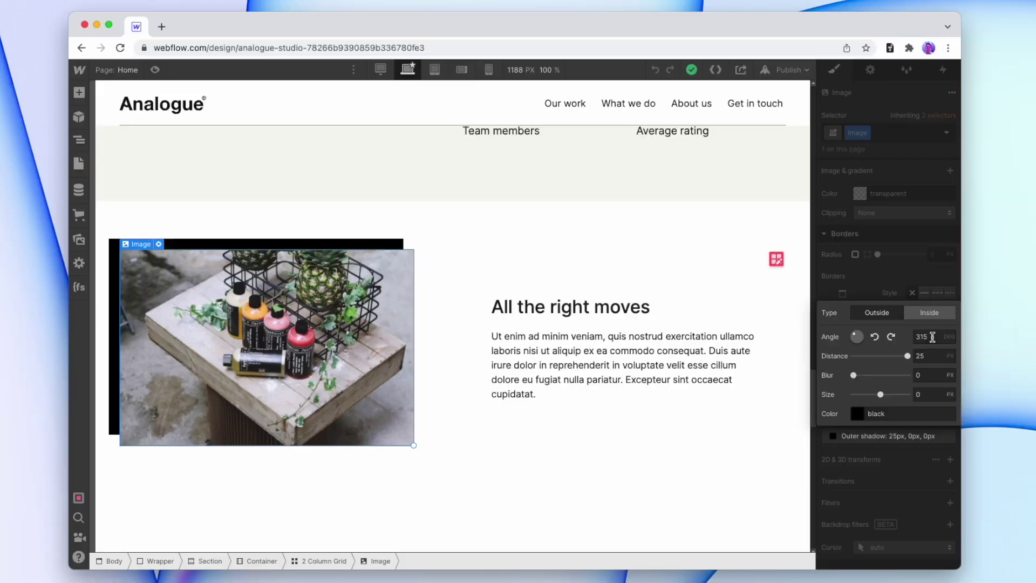
pyautogui.click(865, 415)
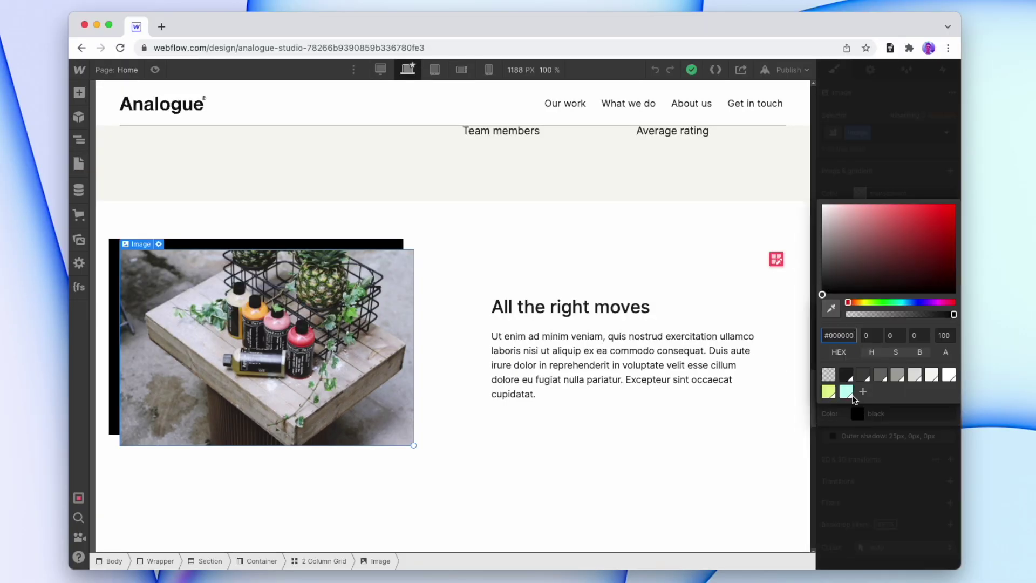
pyautogui.click(830, 367)
pyautogui.click(850, 162)
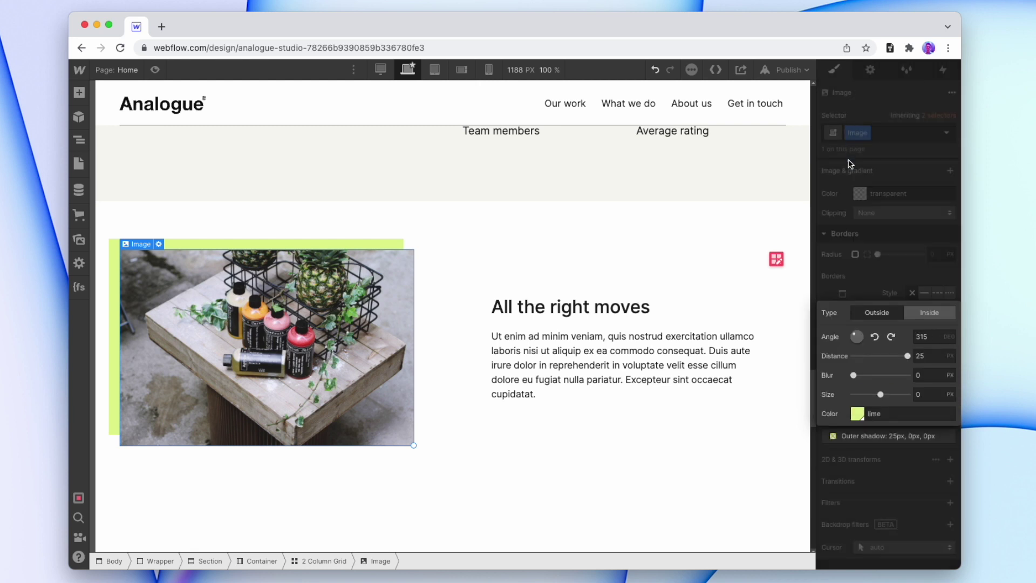
pyautogui.click(869, 260)
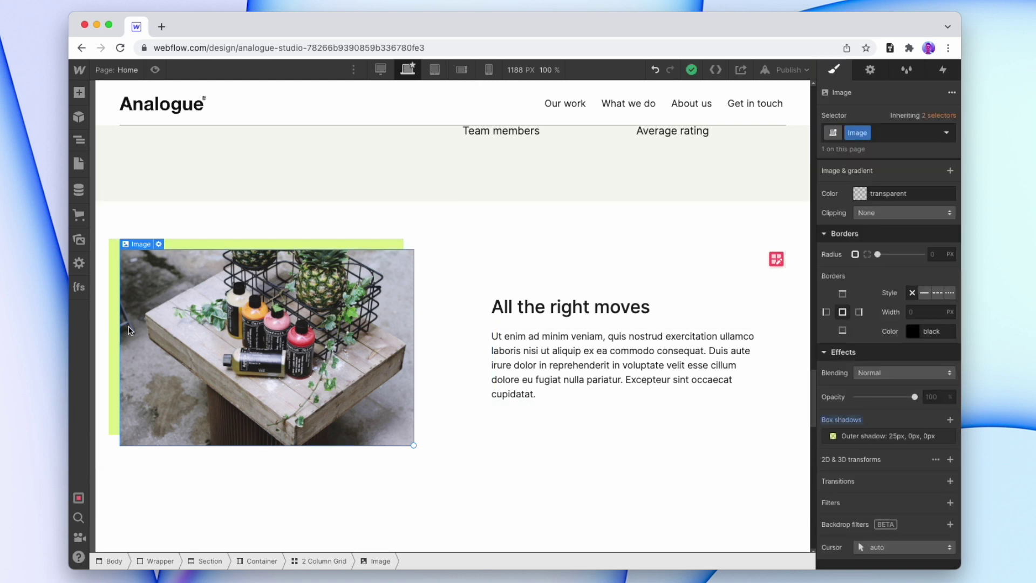
# Add a Move transform shifting the photo 20px to the right
pyautogui.click(951, 459)
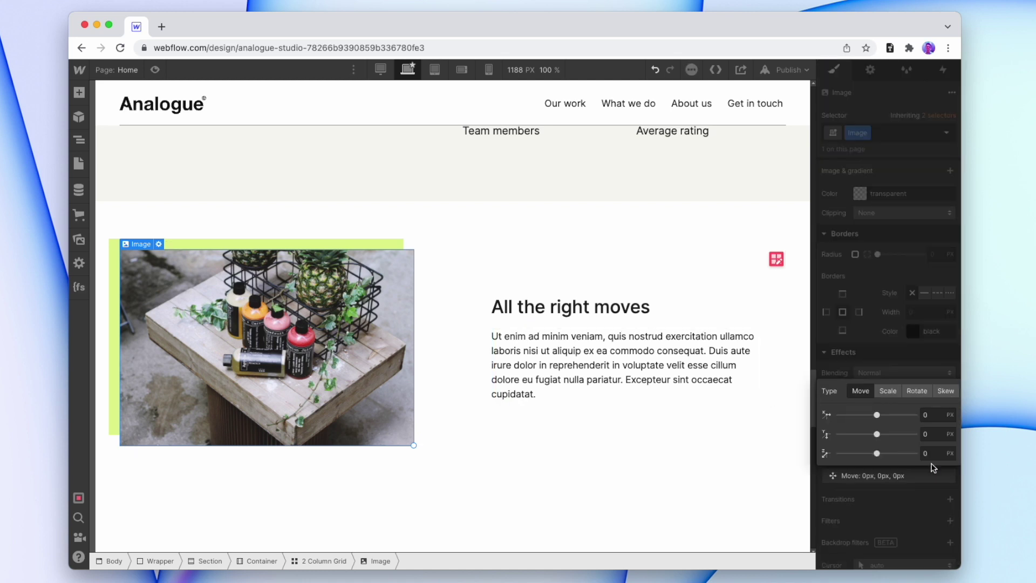
pyautogui.moveTo(877, 414); pyautogui.dragTo(879, 415)
pyautogui.click(647, 364)
# In the photo's Hover state, set the lime shadow distance to 0
pyautogui.click(365, 303)
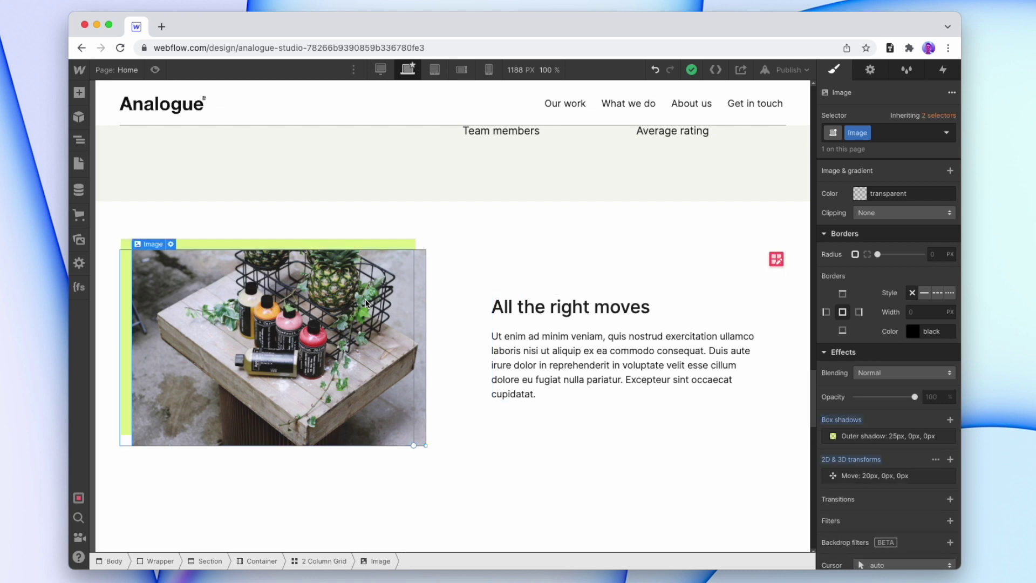
pyautogui.click(947, 133)
pyautogui.click(903, 185)
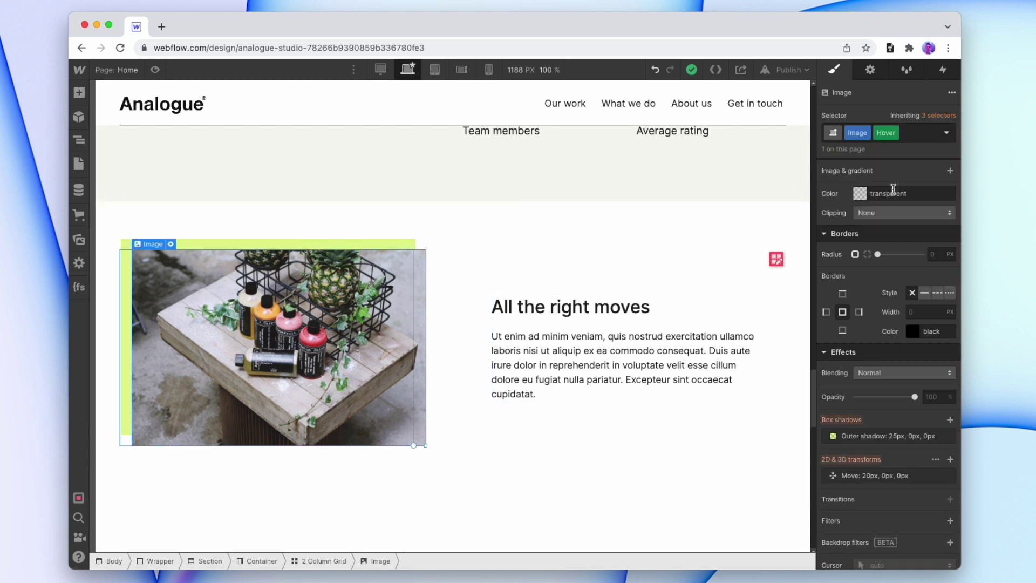
pyautogui.click(923, 436)
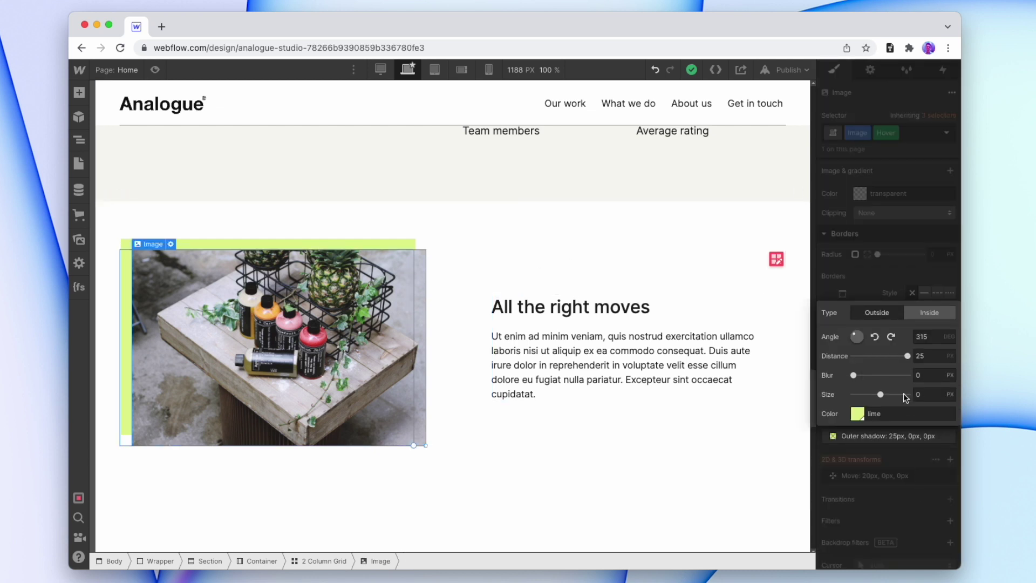
pyautogui.click(929, 352)
pyautogui.write('0')
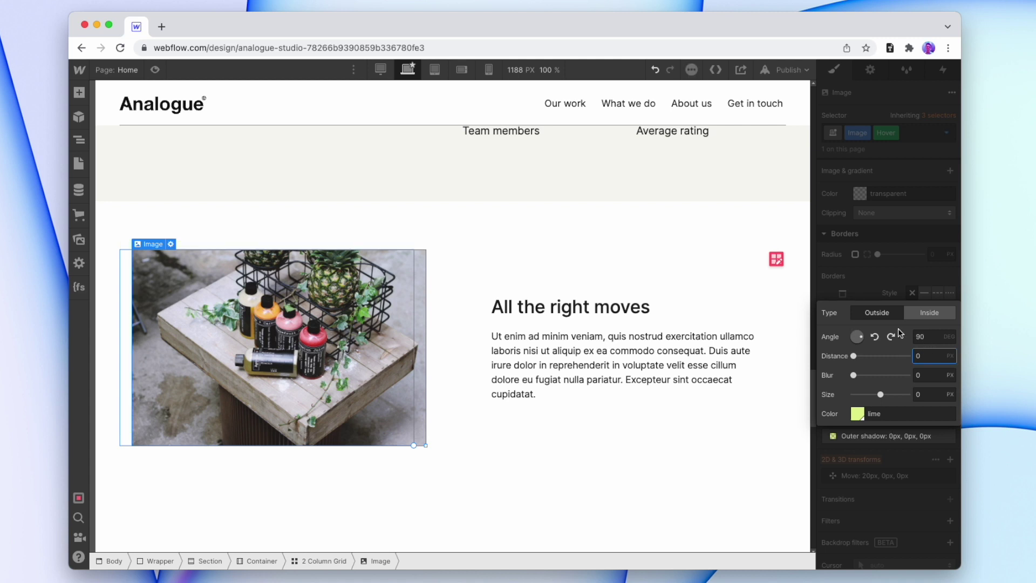
pyautogui.click(666, 277)
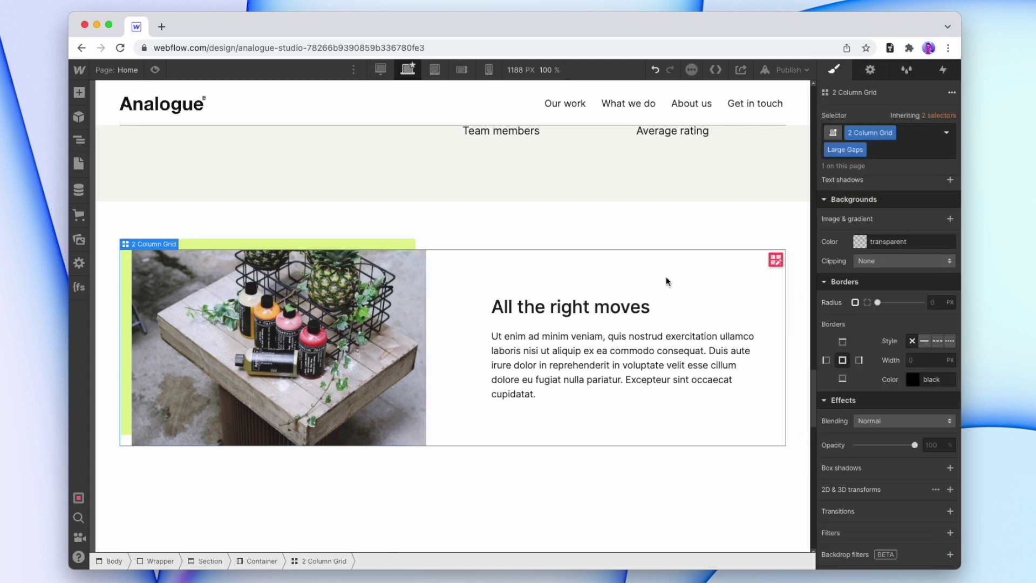
# Add a 200ms Box Shadow transition to the photo
pyautogui.click(404, 292)
pyautogui.click(949, 493)
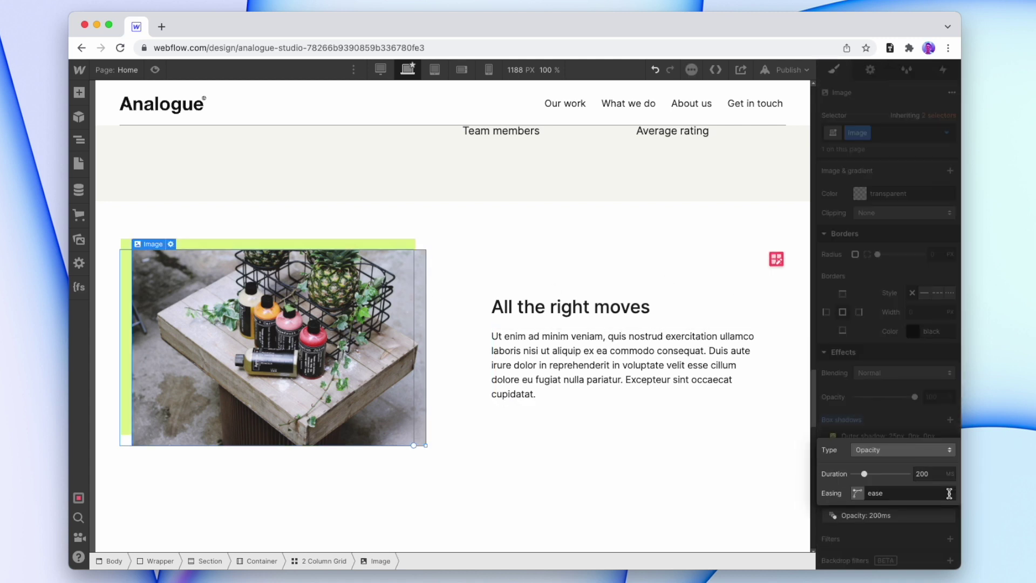
pyautogui.click(891, 447)
pyautogui.click(889, 242)
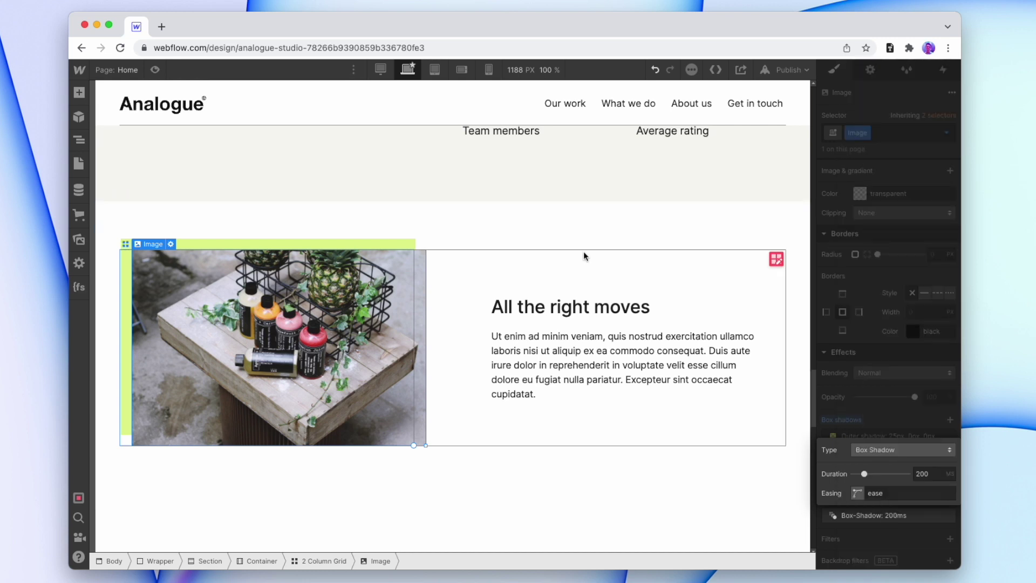
pyautogui.click(393, 284)
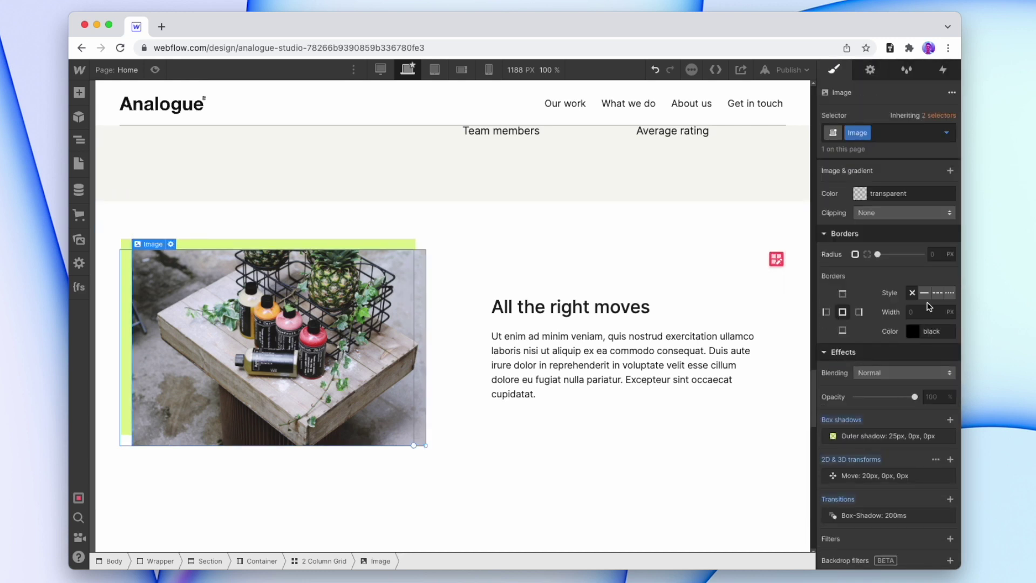
# Give the photo a solid 5px white border
pyautogui.click(926, 294)
pyautogui.click(914, 331)
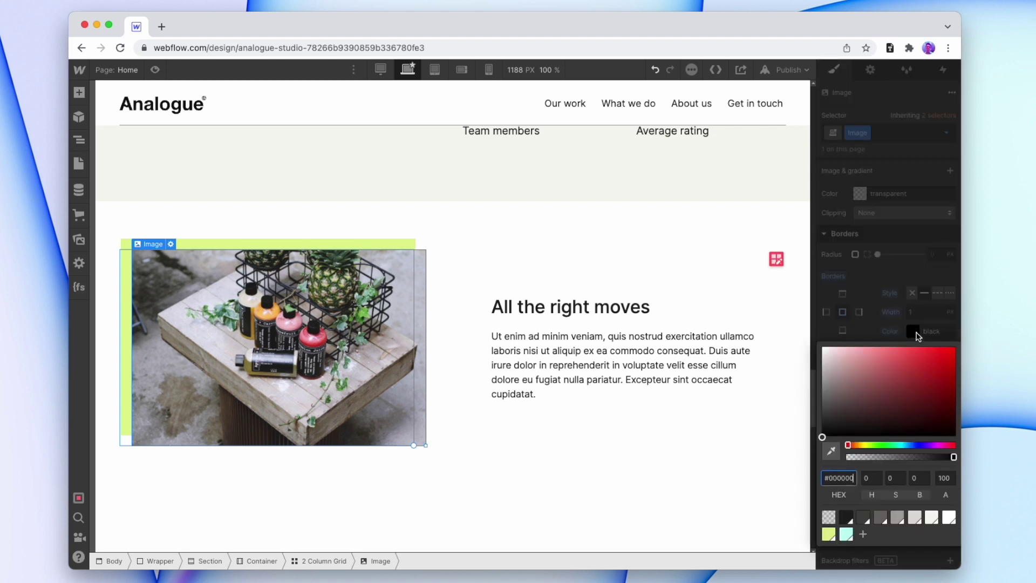
pyautogui.click(949, 516)
pyautogui.click(930, 312)
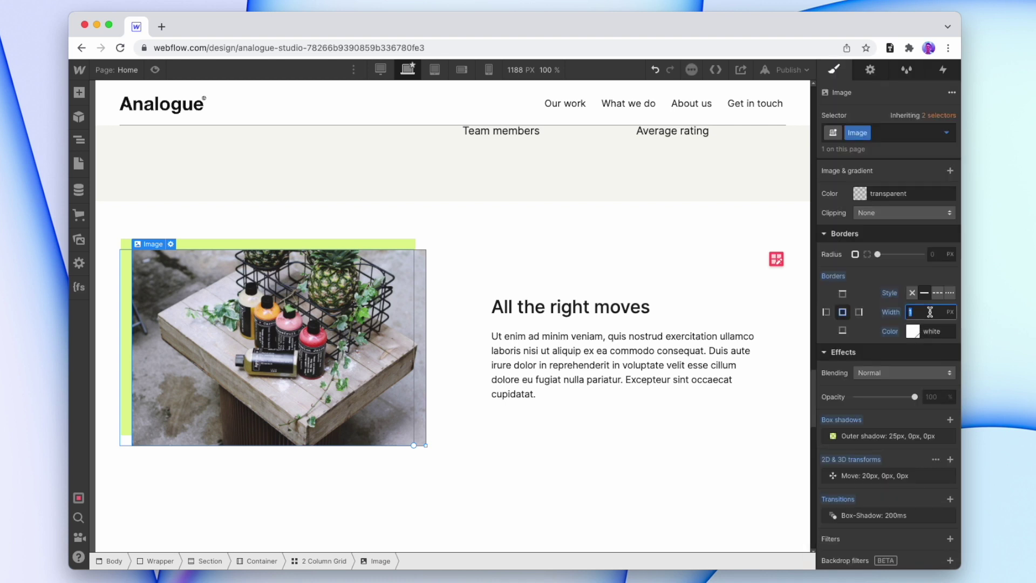
pyautogui.write('5')
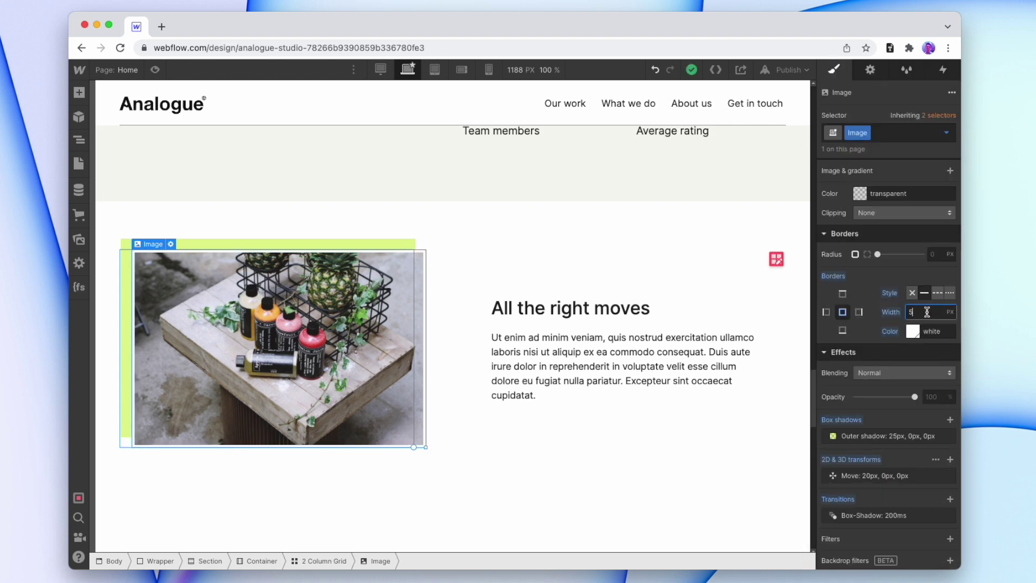
pyautogui.click(549, 332)
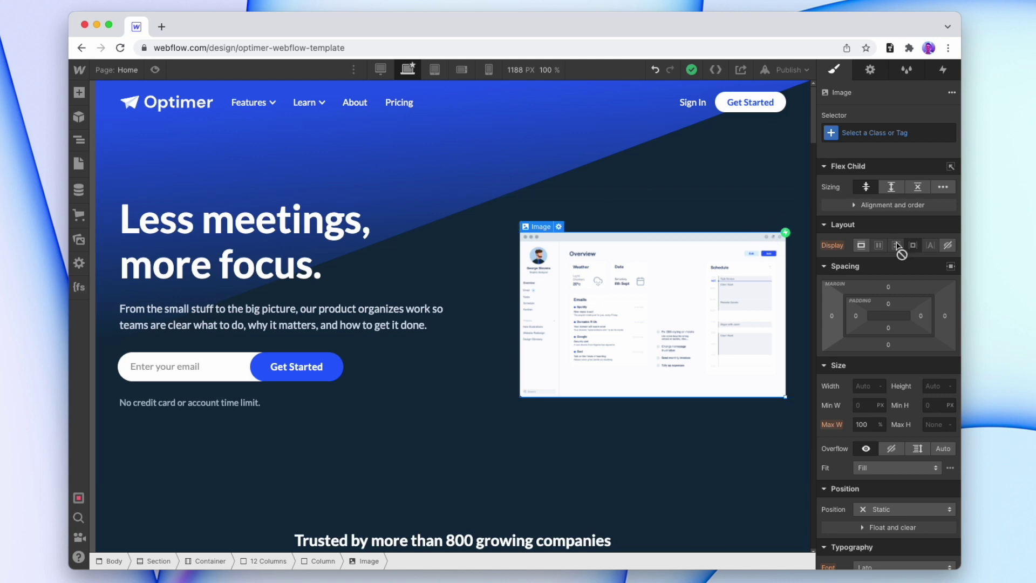
# Set the dashboard screenshot's width to 150% and its Max W to None
pyautogui.click(863, 384)
pyautogui.press('Return')
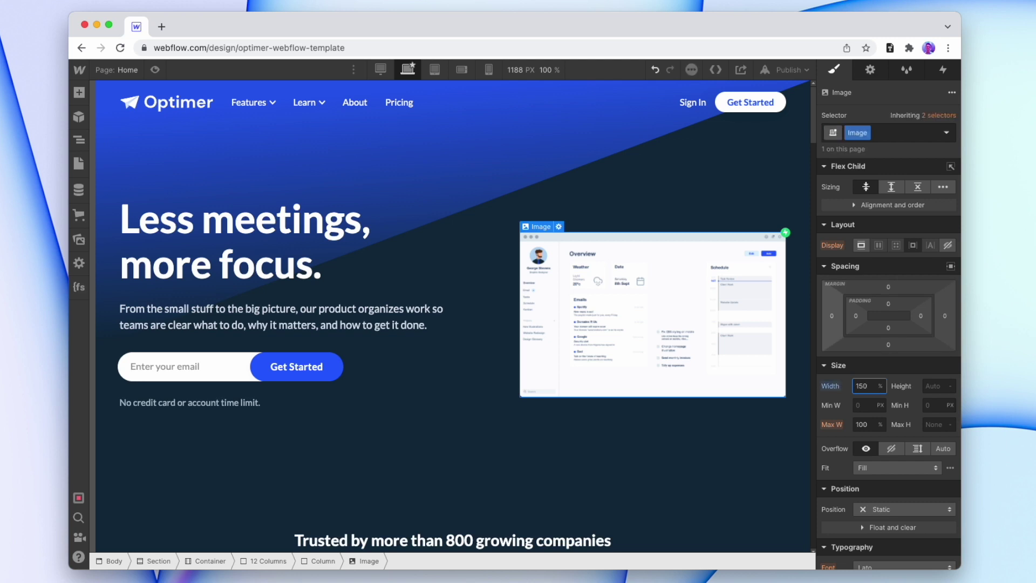
pyautogui.click(880, 424)
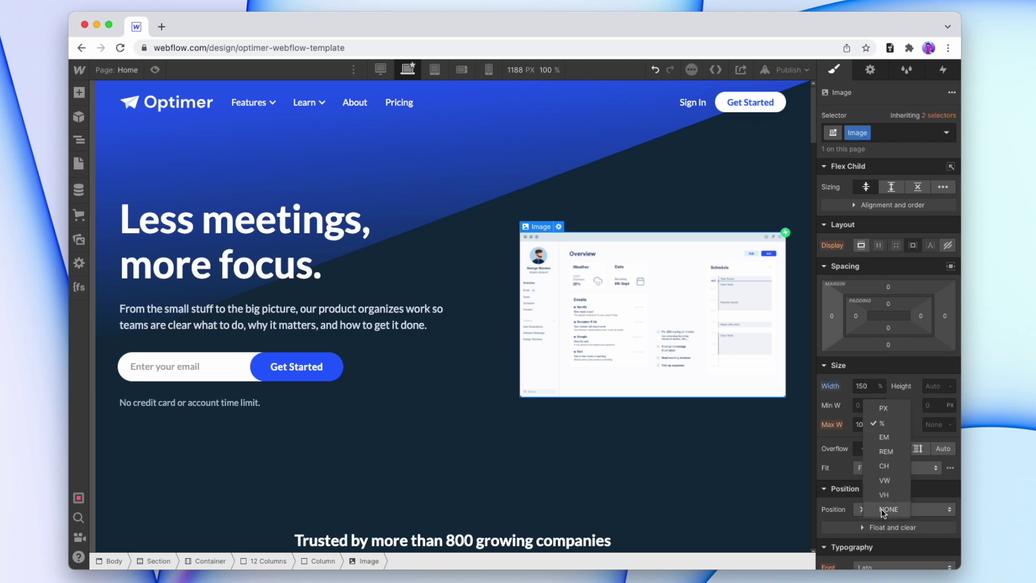
pyautogui.click(882, 509)
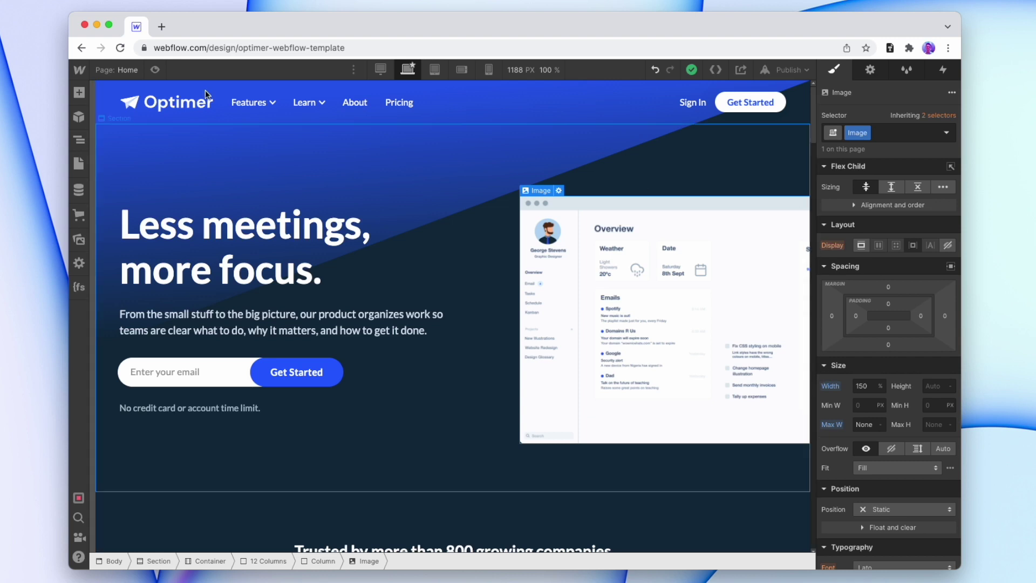
# Preview the page at a narrower canvas width, then return to editing
pyautogui.click(154, 69)
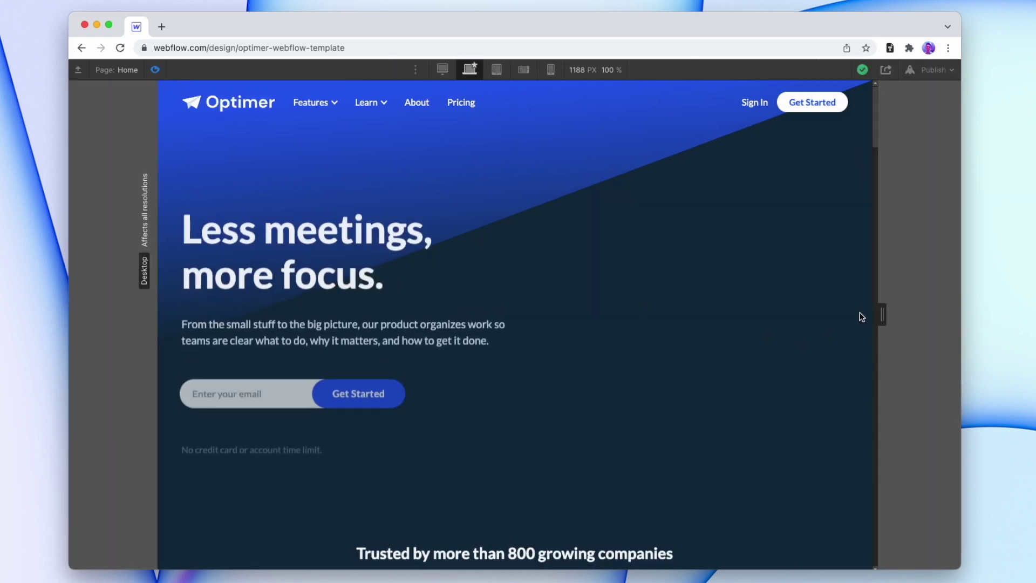
pyautogui.moveTo(883, 315); pyautogui.dragTo(981, 332)
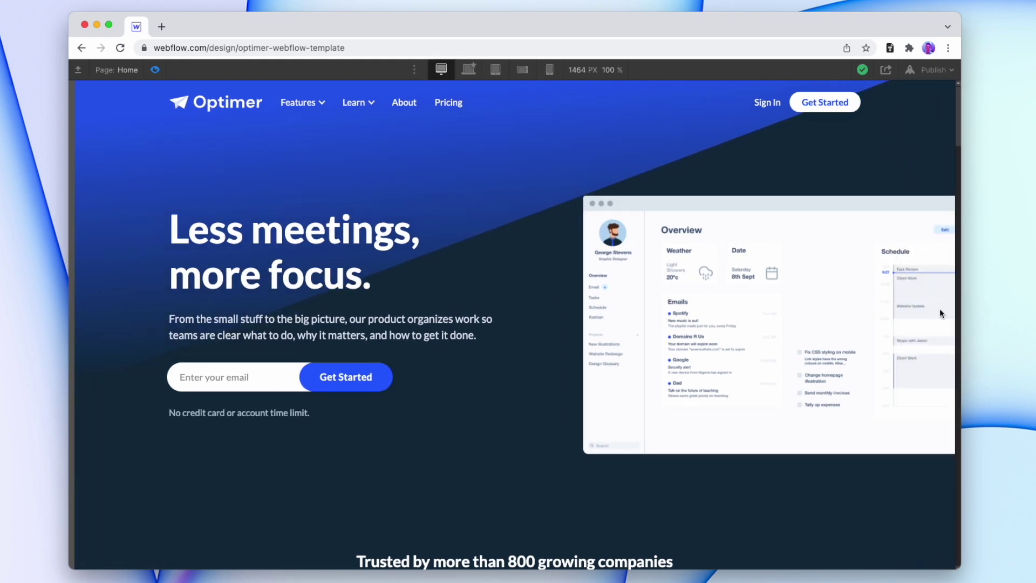
pyautogui.click(154, 71)
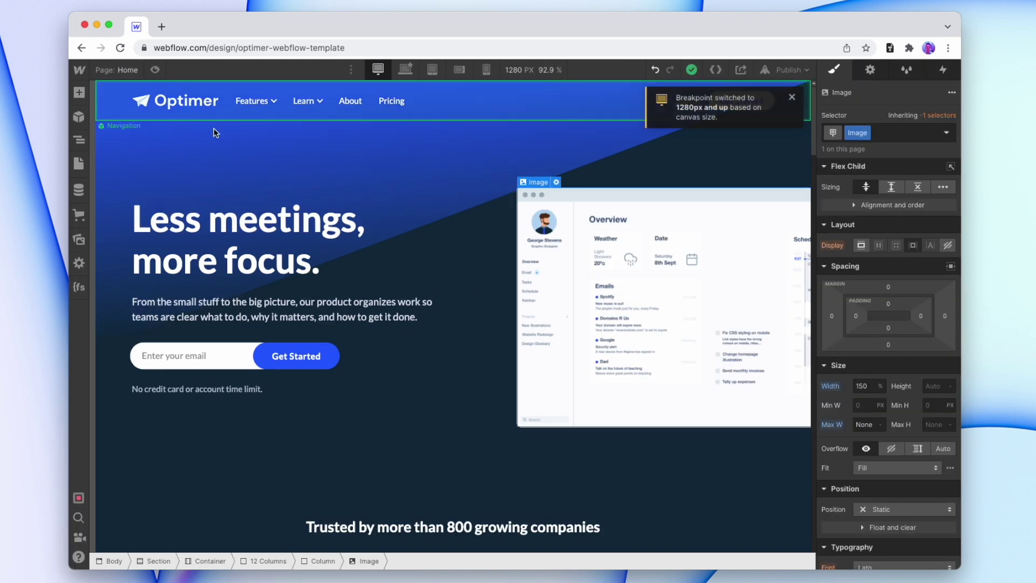
# Change the Hero section's Overflow setting and preview the result again
pyautogui.click(435, 168)
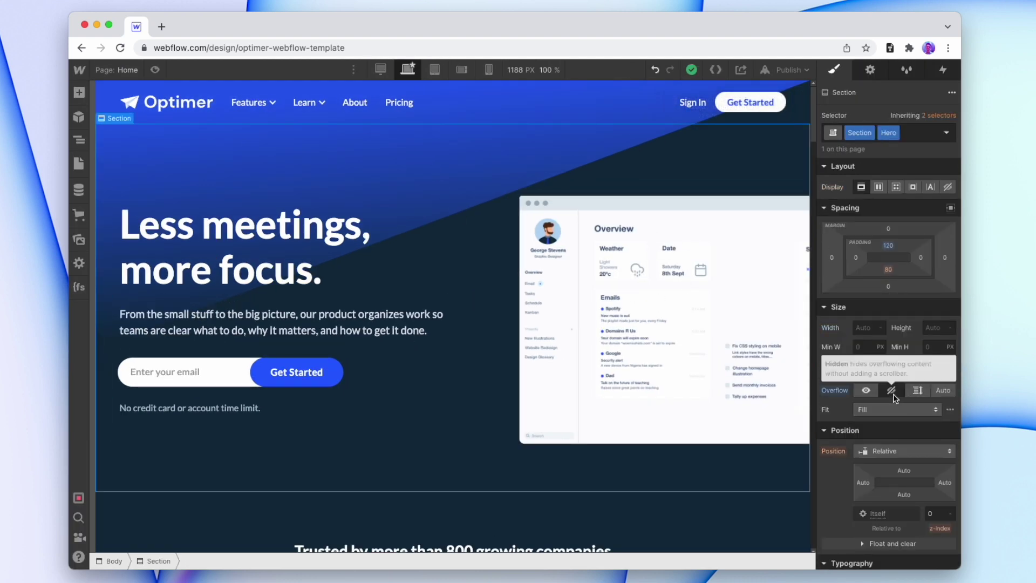
pyautogui.click(866, 390)
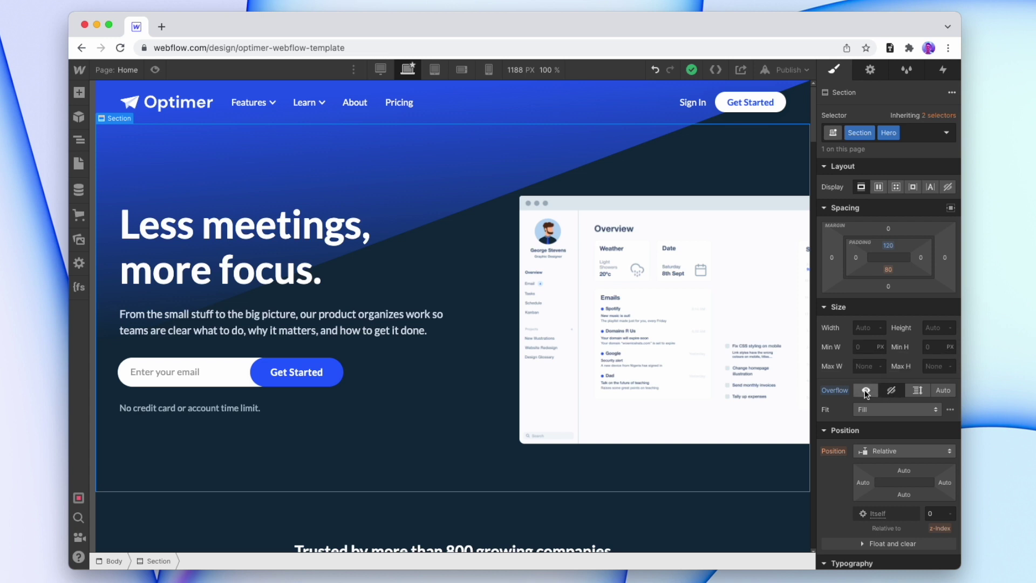
pyautogui.click(157, 70)
pyautogui.hscroll(3, 517, 271)
pyautogui.hscroll(-3, 518, 272)
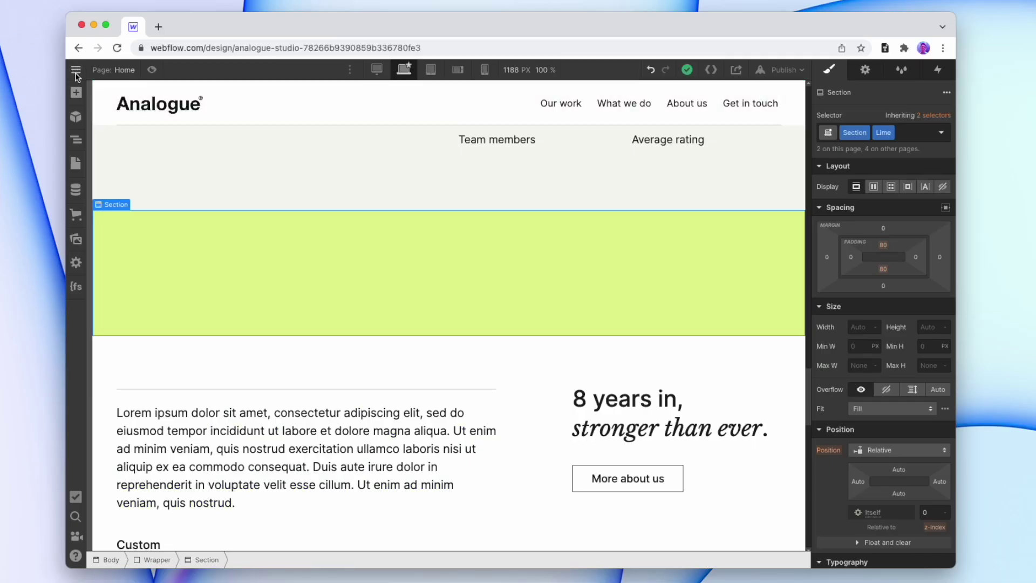
# Add a Div Block to the green section with the class Image Fade Block
pyautogui.click(76, 92)
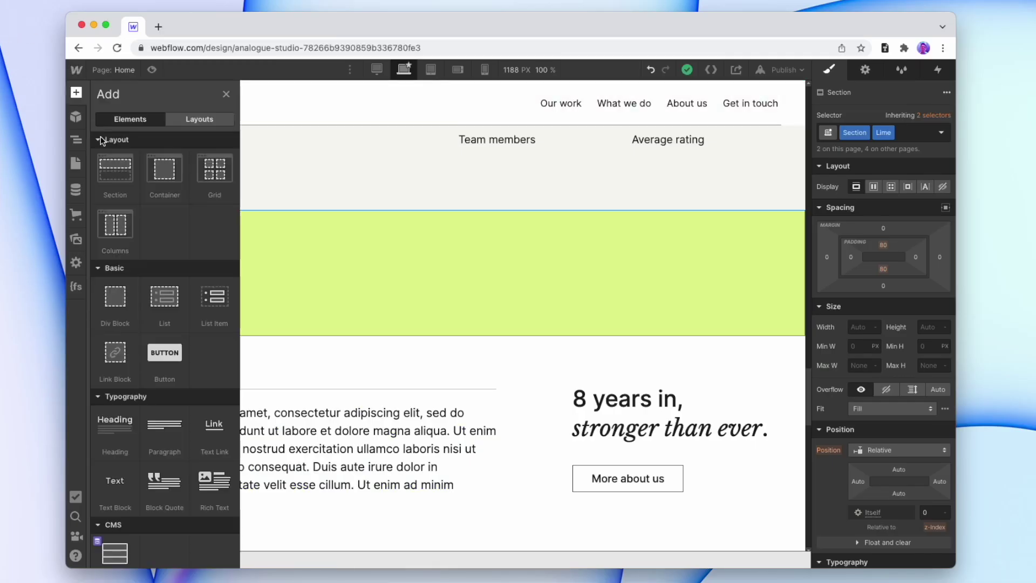
pyautogui.moveTo(115, 297); pyautogui.dragTo(455, 268)
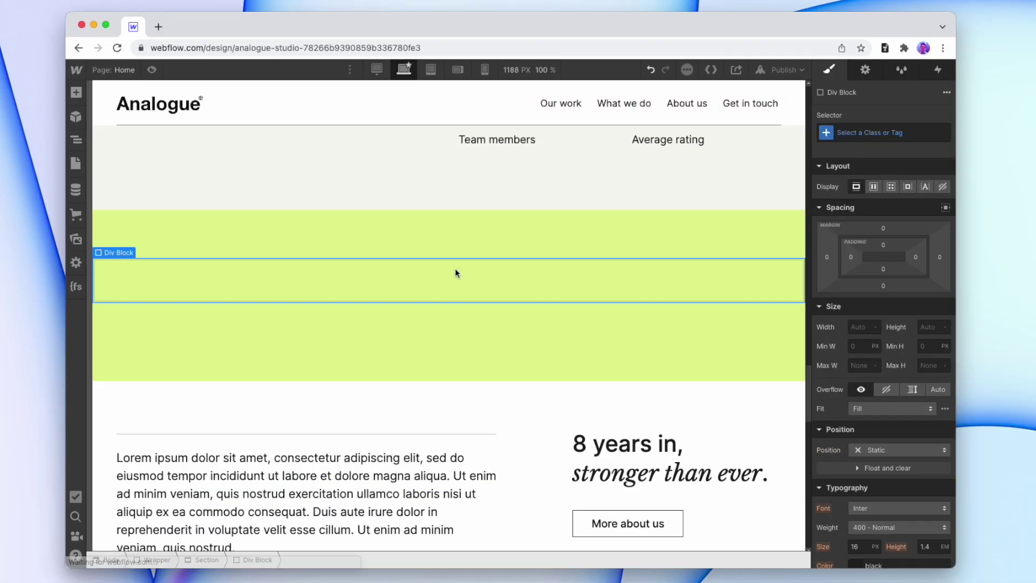
pyautogui.click(887, 134)
pyautogui.write('Ima')
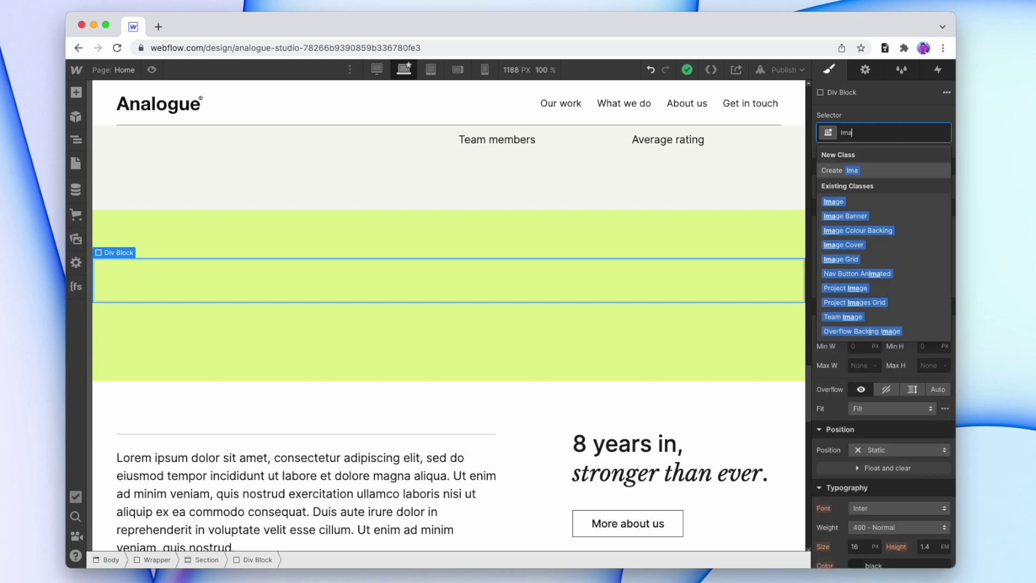
pyautogui.write('ge Fade Block')
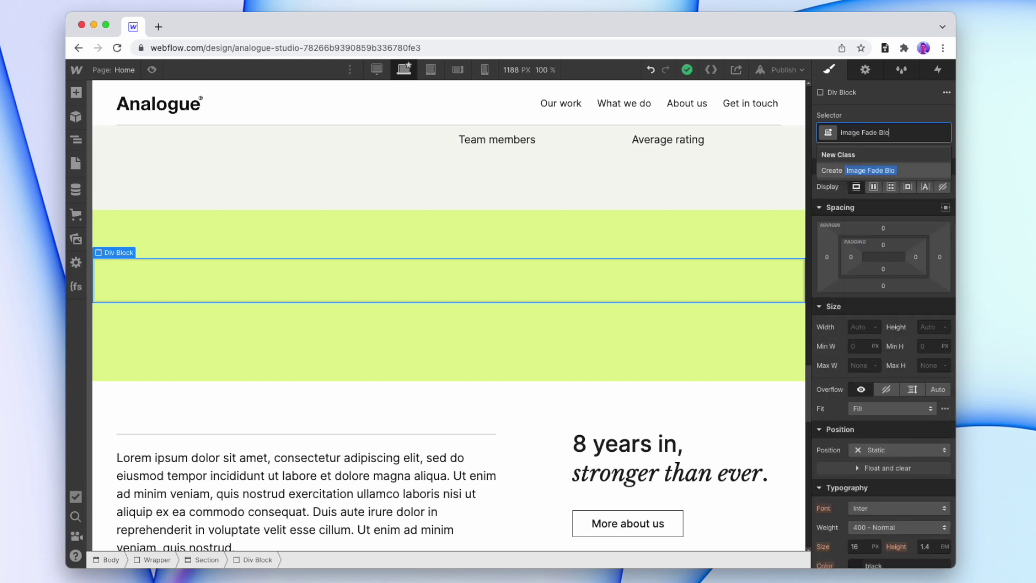
pyautogui.press('Return')
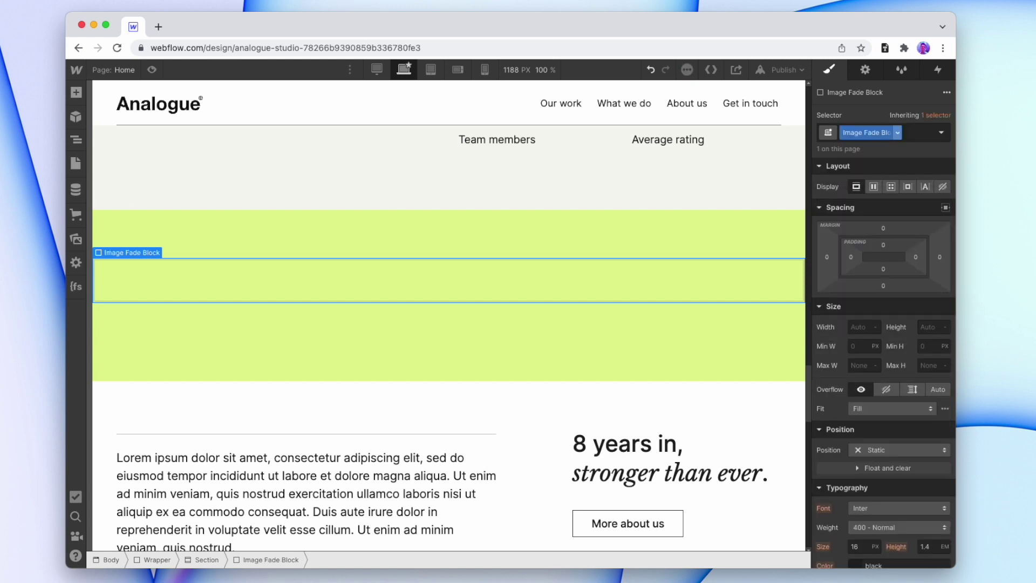
# Make the block 50% wide, Position Absolute, pinned to the right half
pyautogui.click(863, 327)
pyautogui.write('50%')
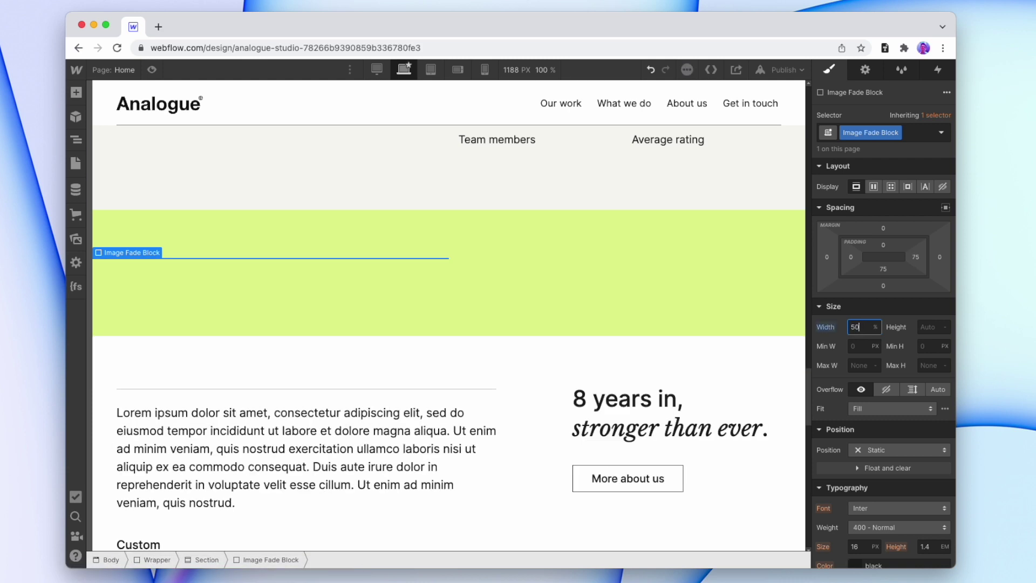
pyautogui.click(928, 450)
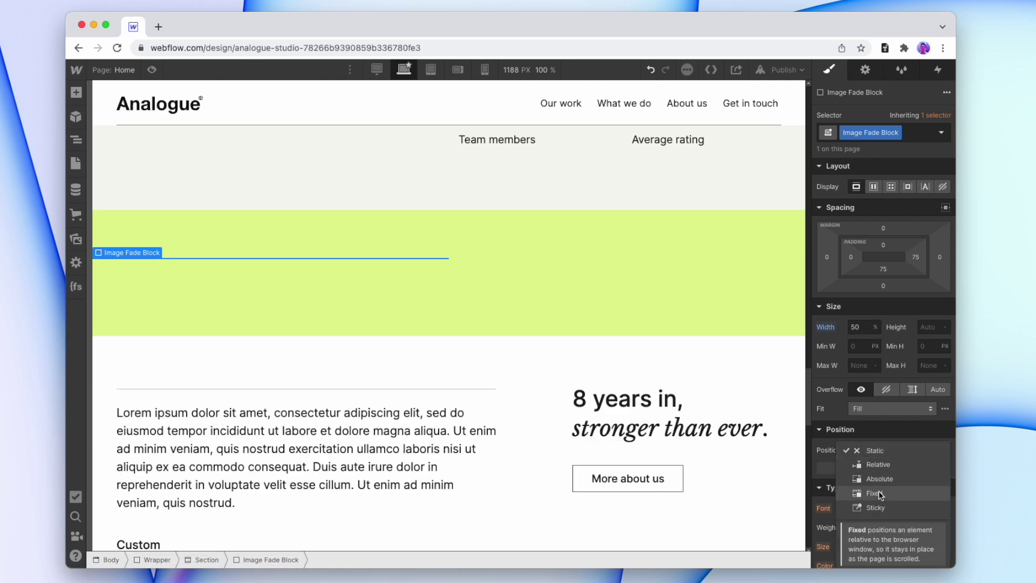
pyautogui.click(883, 480)
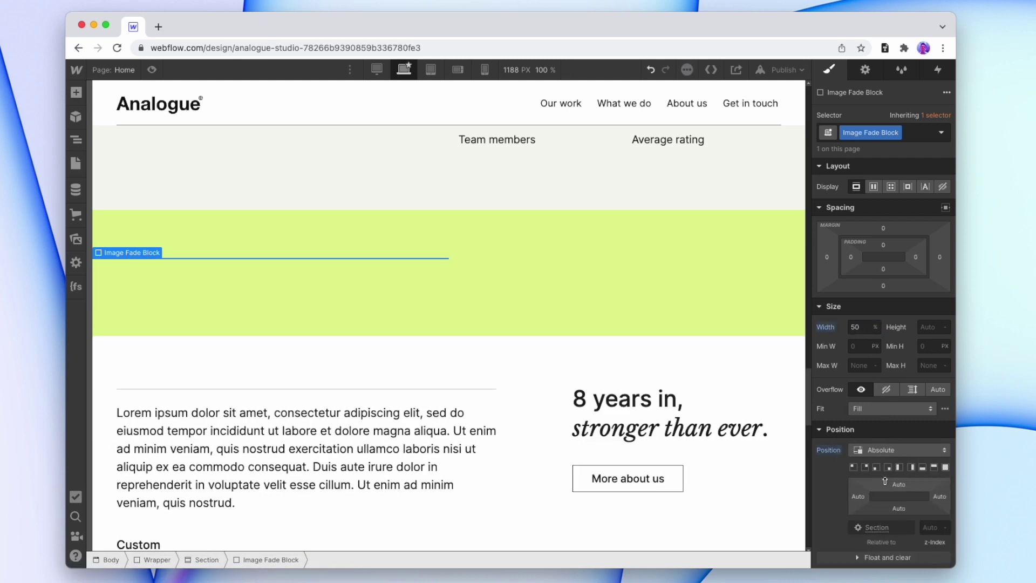
pyautogui.click(912, 467)
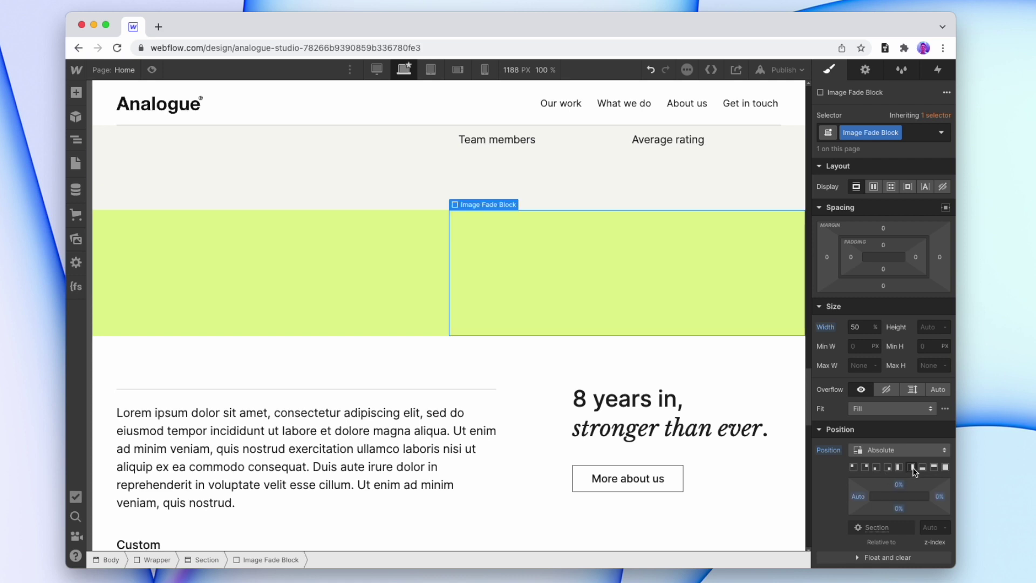
# Put the skincare jars photo in the Image Fade Block and apply the Image Cover class
pyautogui.click(79, 239)
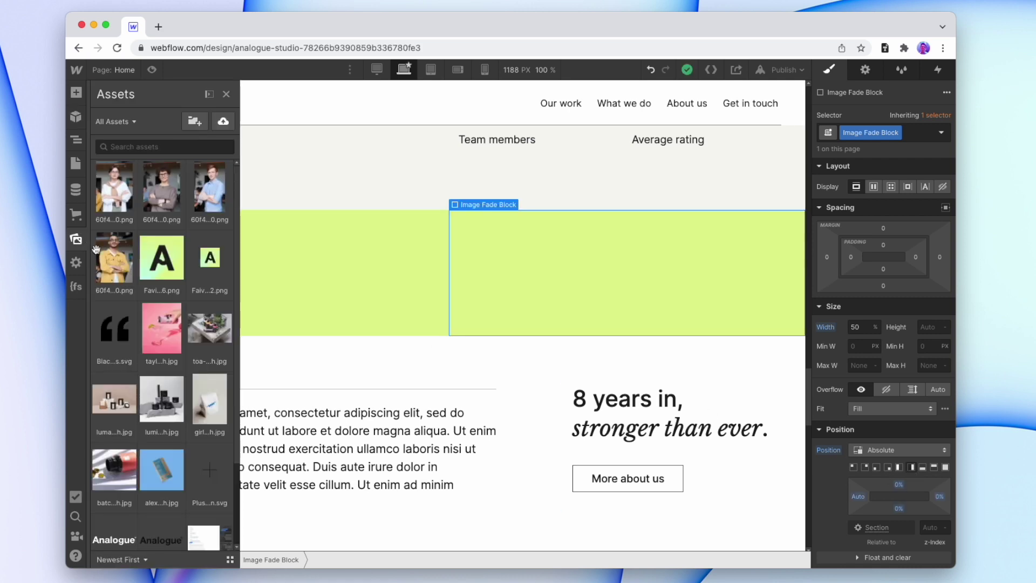
pyautogui.moveTo(161, 398); pyautogui.dragTo(709, 257)
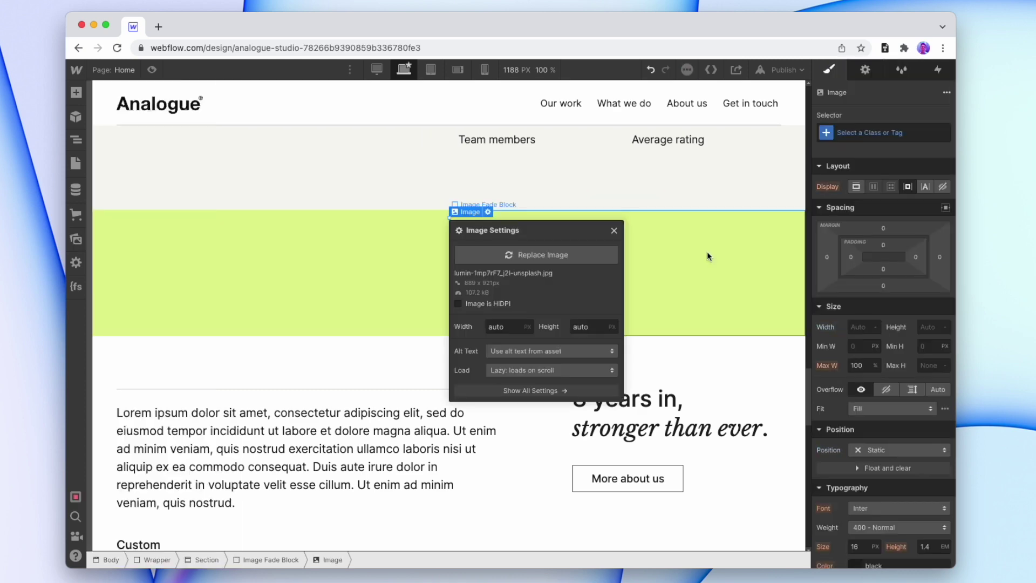
pyautogui.click(856, 133)
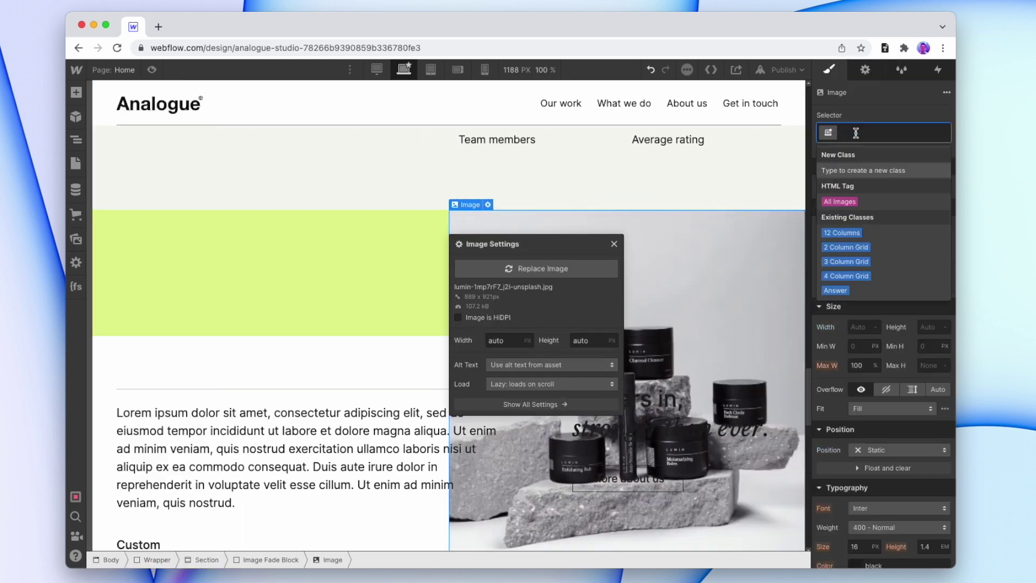
pyautogui.write('Image C')
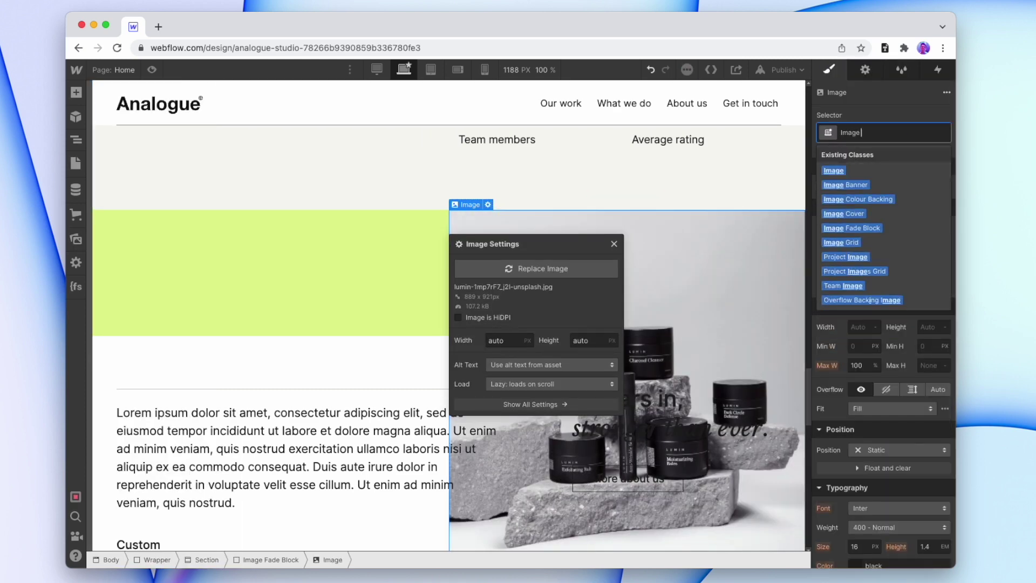
pyautogui.click(845, 216)
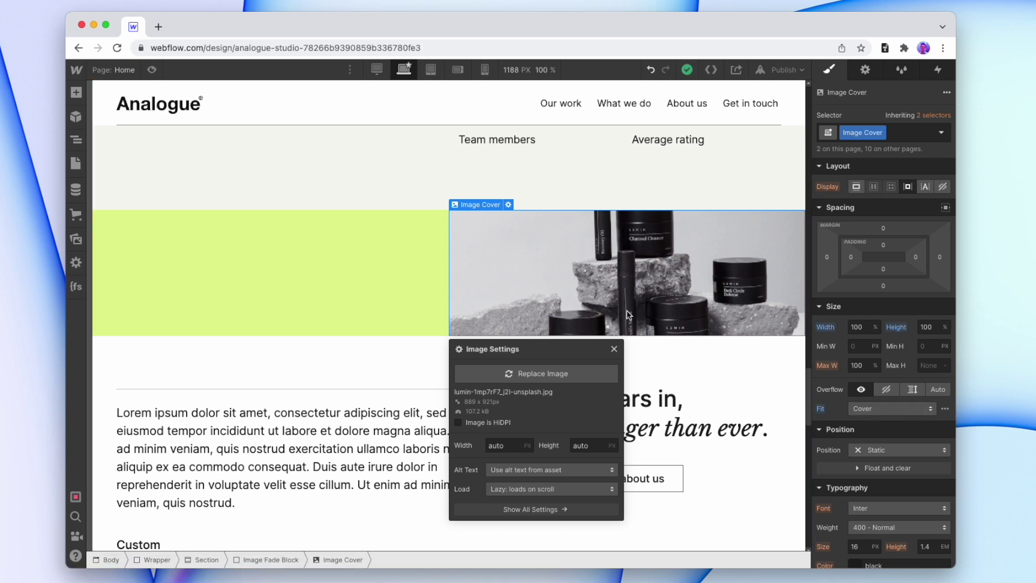
pyautogui.click(76, 92)
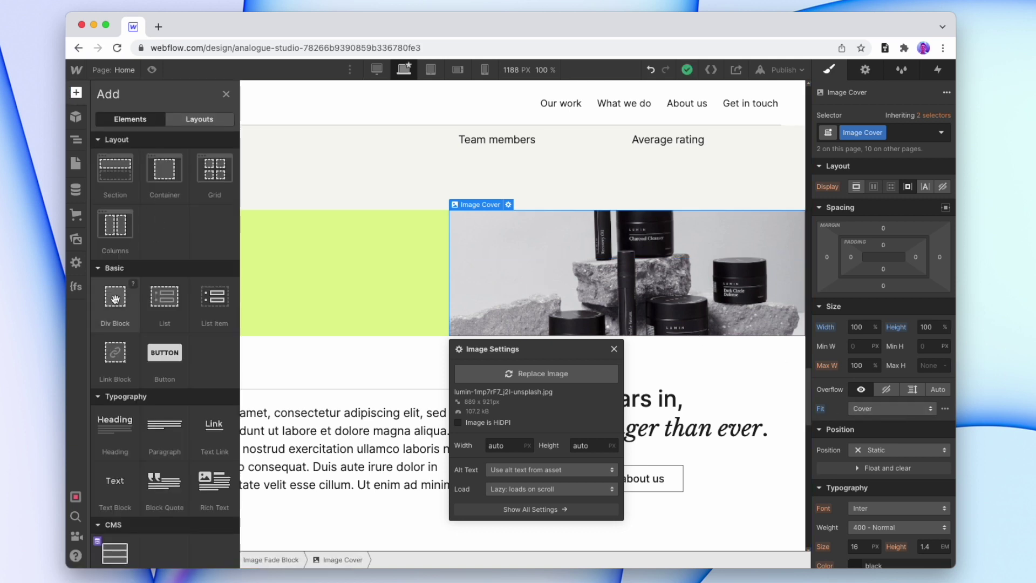
# Add a Div Block over the photo, absolutely positioned, 80% wide, pinned left at full height
pyautogui.moveTo(115, 302); pyautogui.dragTo(467, 229)
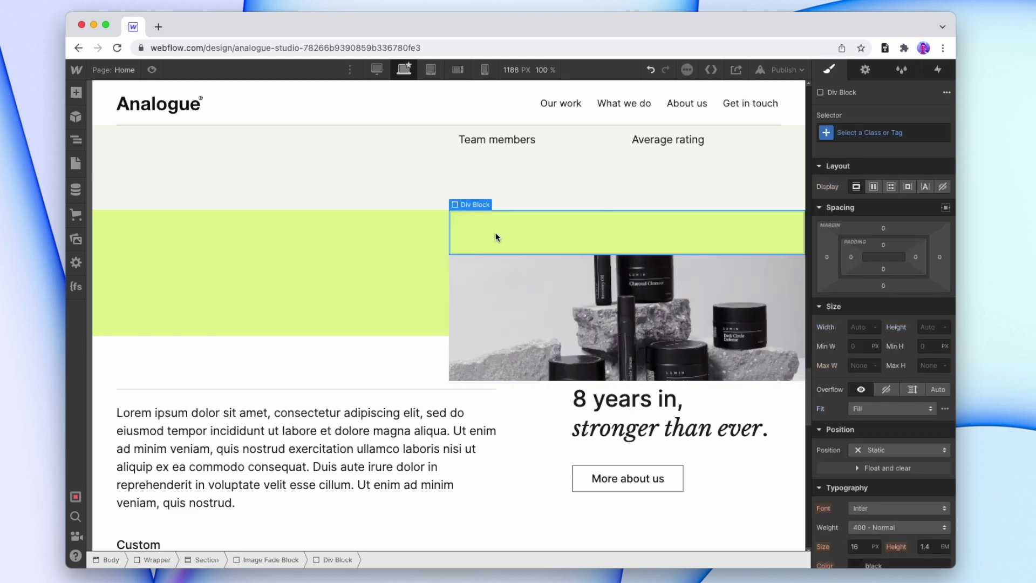
pyautogui.click(896, 451)
pyautogui.click(893, 479)
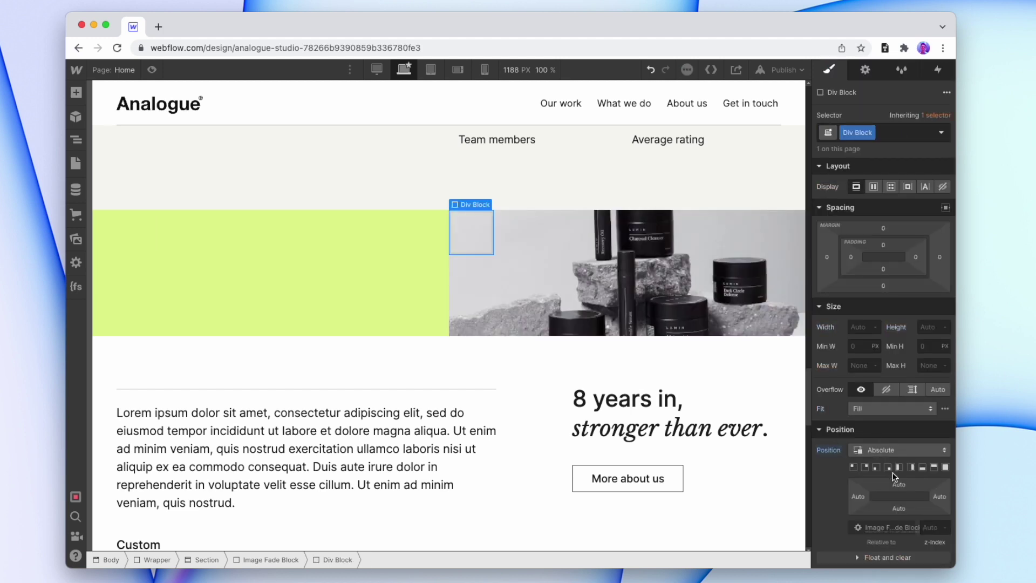
pyautogui.click(859, 327)
pyautogui.write('80')
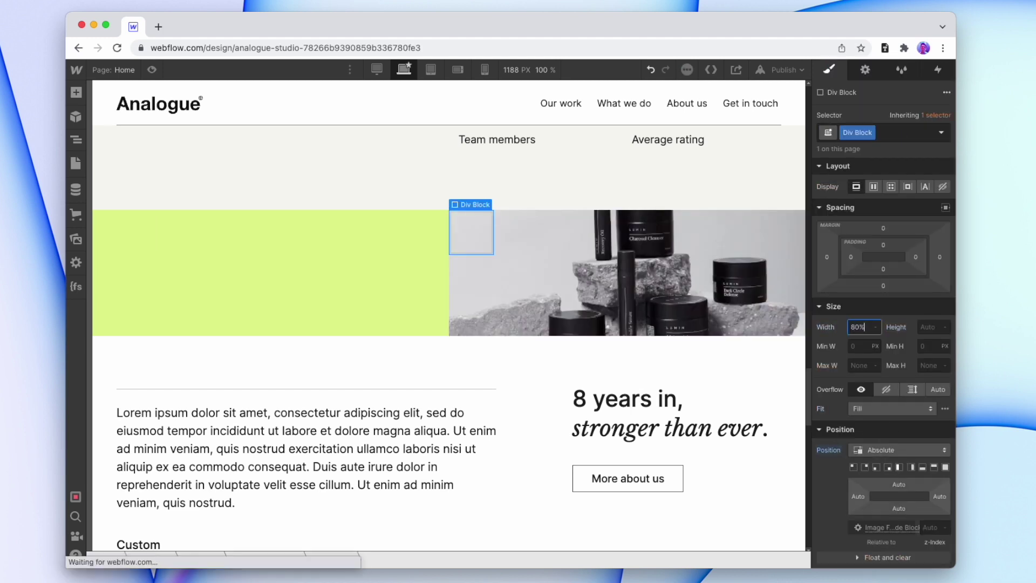
pyautogui.write('%')
pyautogui.click(900, 468)
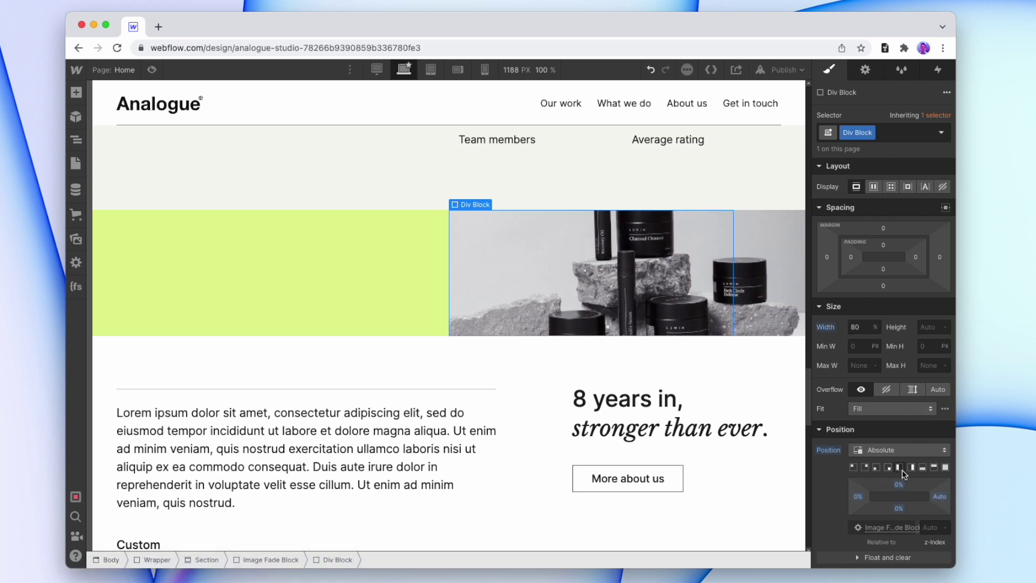
pyautogui.scroll(-8, 905, 475)
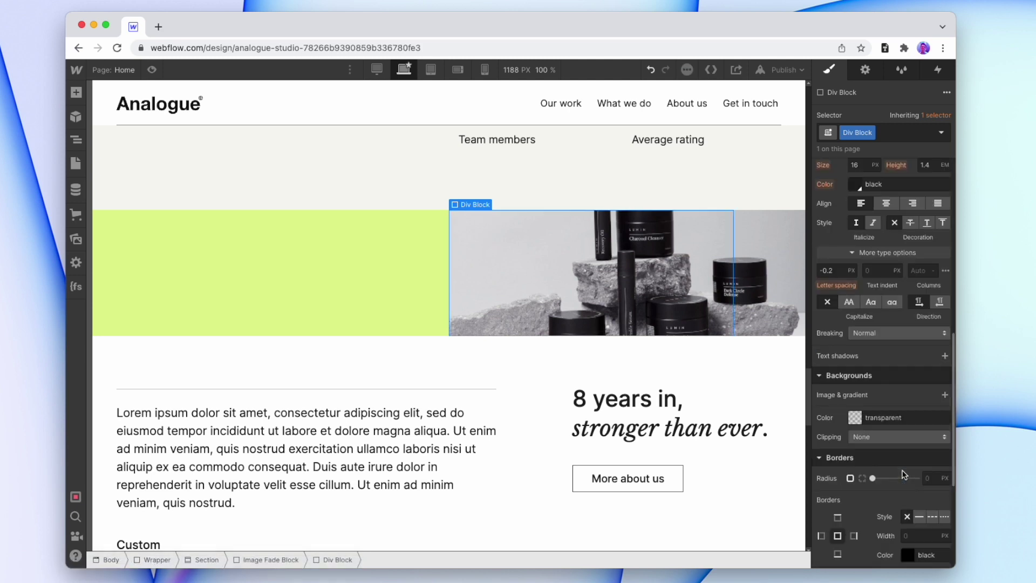
pyautogui.click(944, 395)
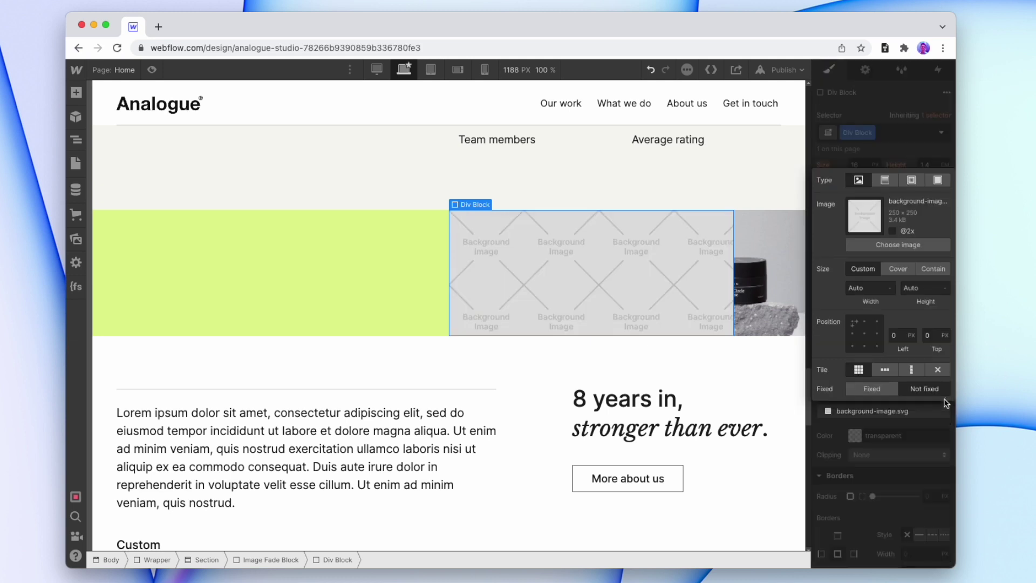
# Switch the block's background to a linear gradient with a fully transparent lime first stop
pyautogui.click(885, 180)
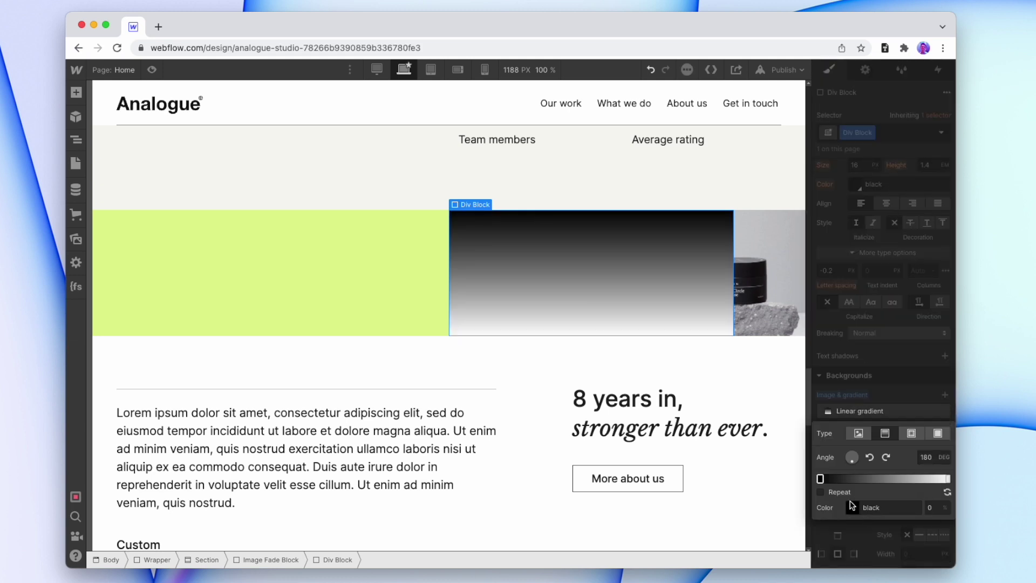
pyautogui.click(853, 507)
pyautogui.click(824, 486)
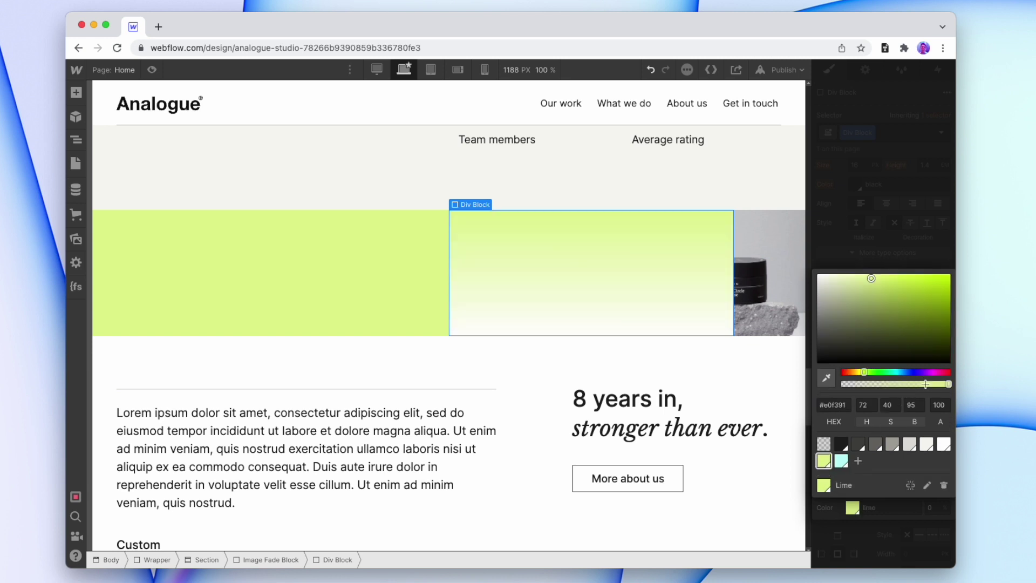
pyautogui.moveTo(948, 385); pyautogui.dragTo(831, 385)
pyautogui.press('Escape')
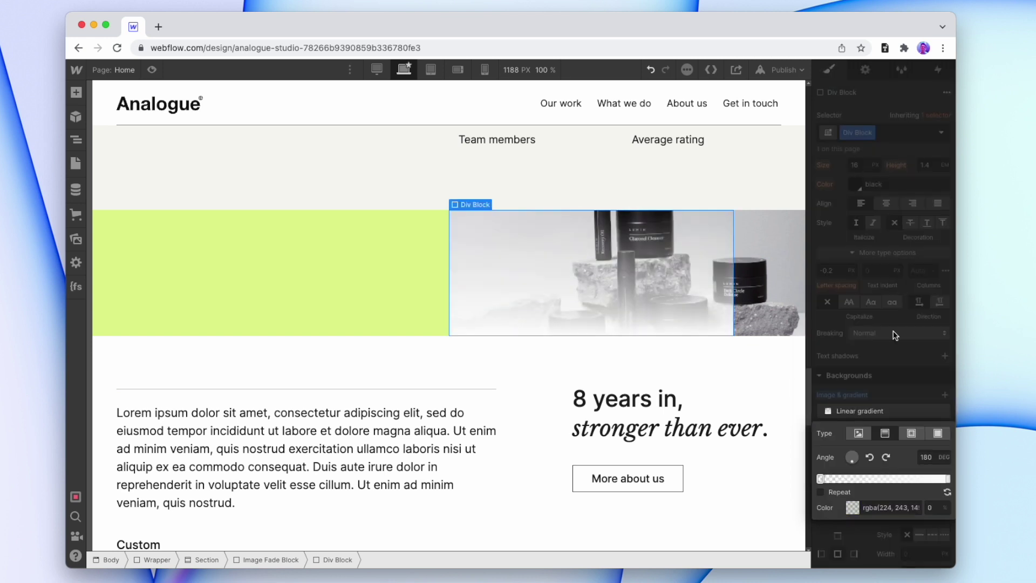
# Set the second gradient stop to lime and the angle to 270°
pyautogui.click(948, 477)
pyautogui.click(852, 508)
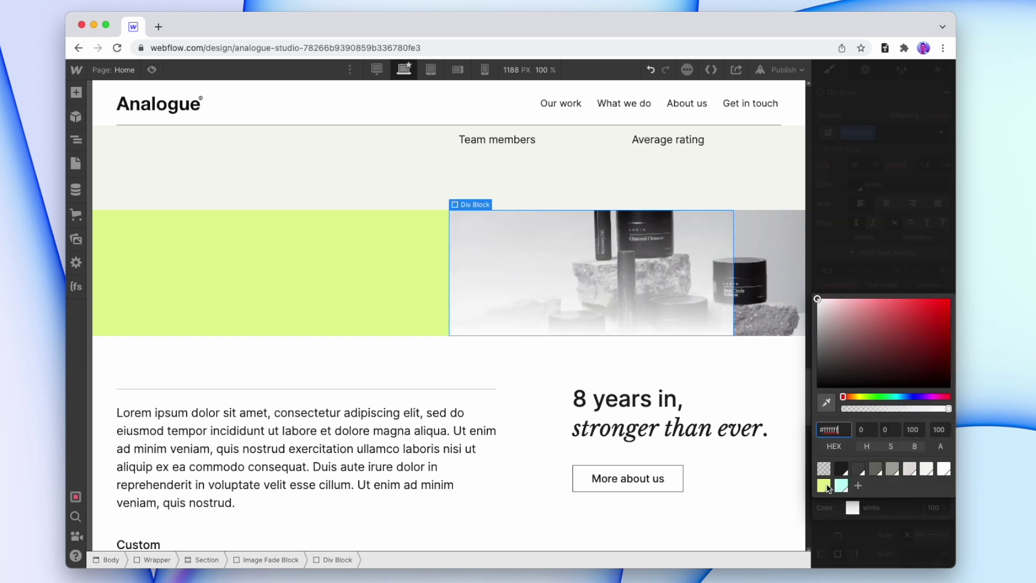
pyautogui.click(824, 483)
pyautogui.click(858, 247)
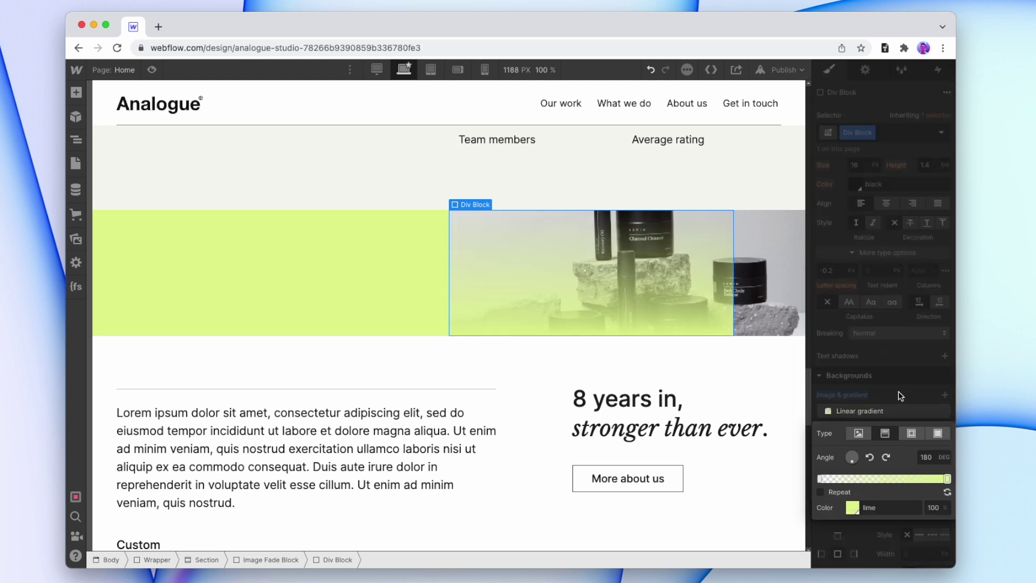
pyautogui.click(932, 459)
pyautogui.write('270')
pyautogui.press('Return')
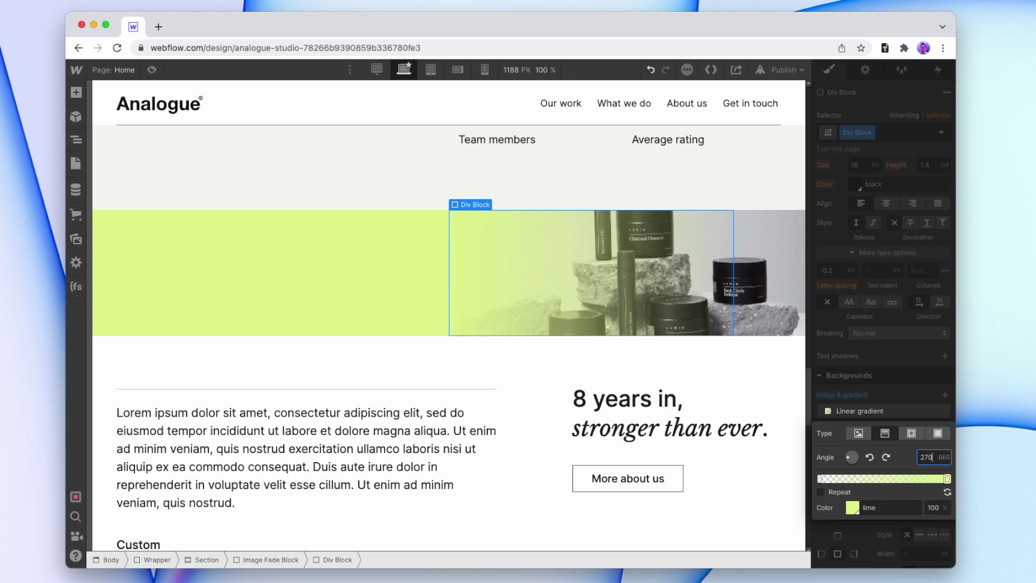
pyautogui.click(770, 240)
pyautogui.click(541, 194)
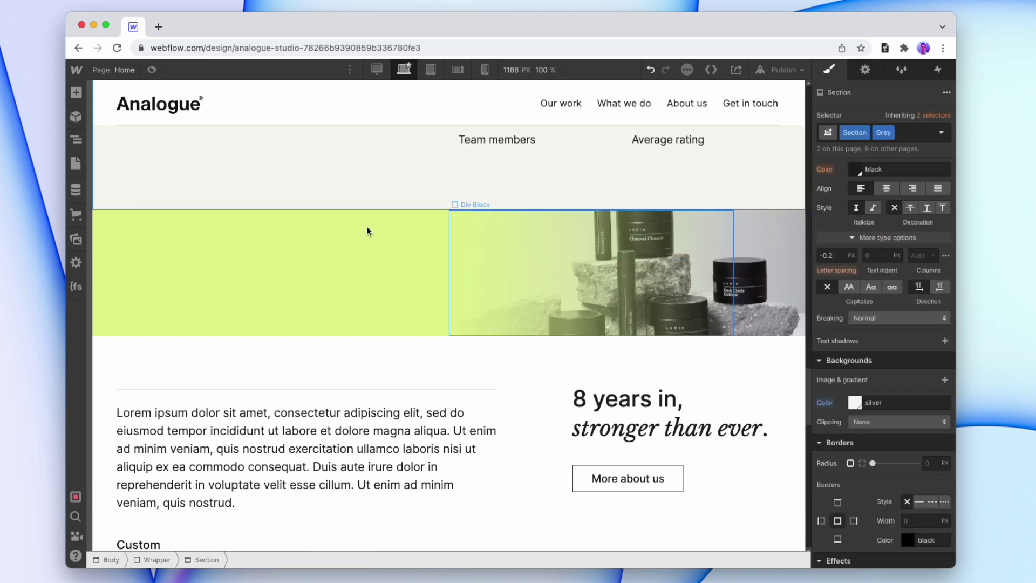
# Preview the page at wider canvas sizes, up to 1454 px, to check the lime fade
pyautogui.press('super+shift+p')
pyautogui.moveTo(875, 315); pyautogui.dragTo(991, 338)
pyautogui.press('super+shift+p')
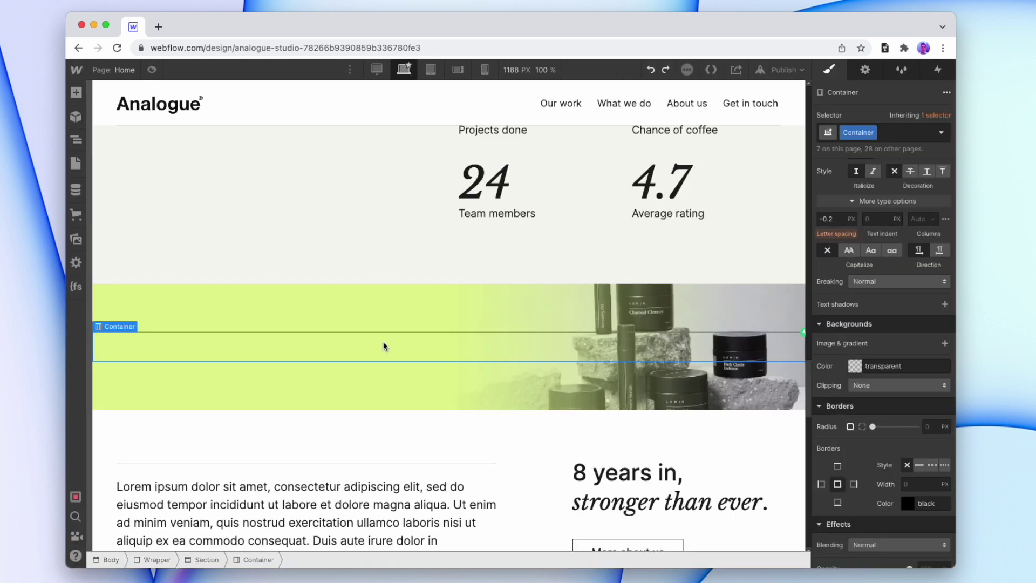
pyautogui.press('super+shift+z')
pyautogui.scroll(-2, 383, 346)
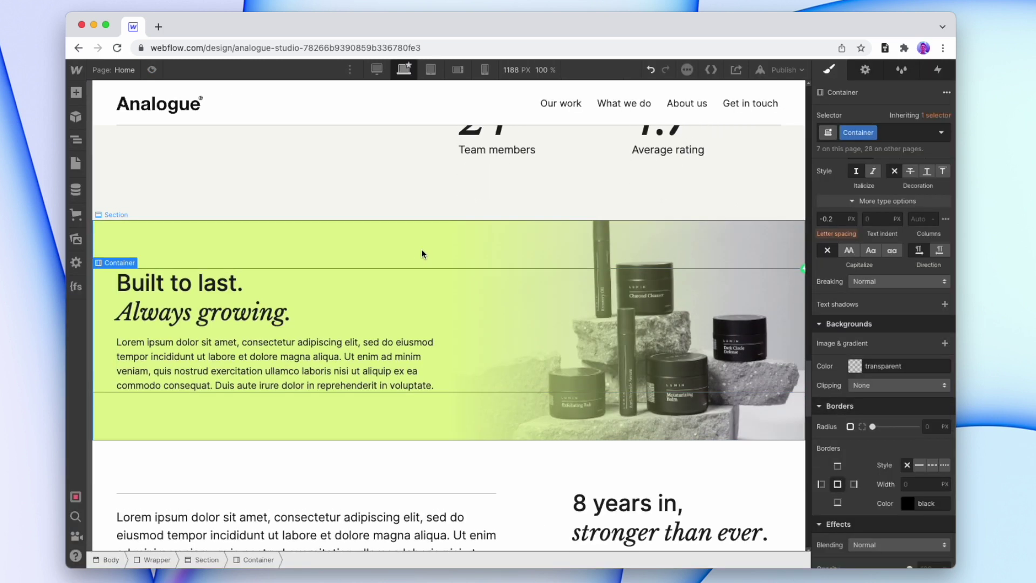
pyautogui.click(151, 70)
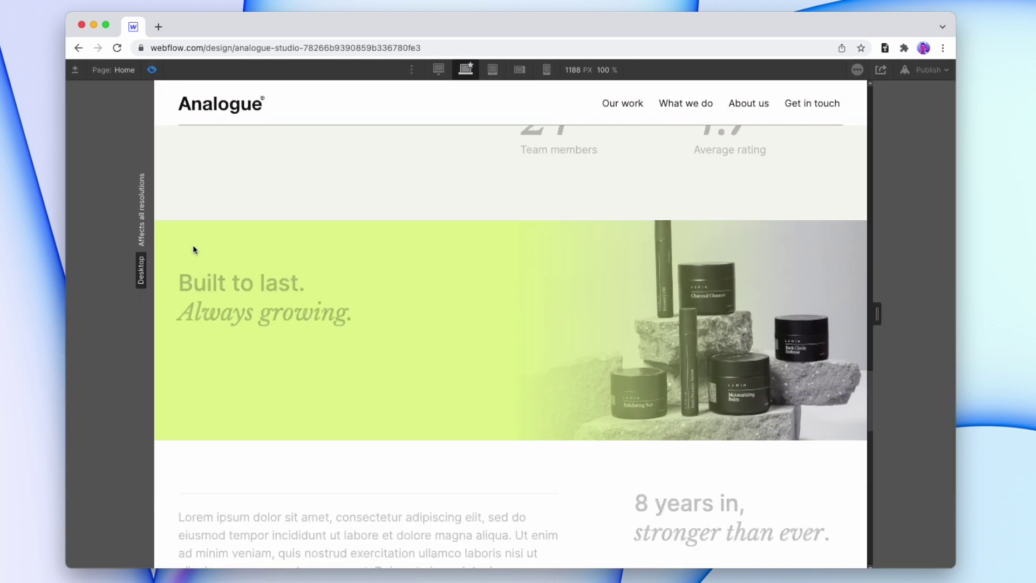
pyautogui.moveTo(876, 314); pyautogui.dragTo(963, 325)
pyautogui.scroll(-2, 830, 318)
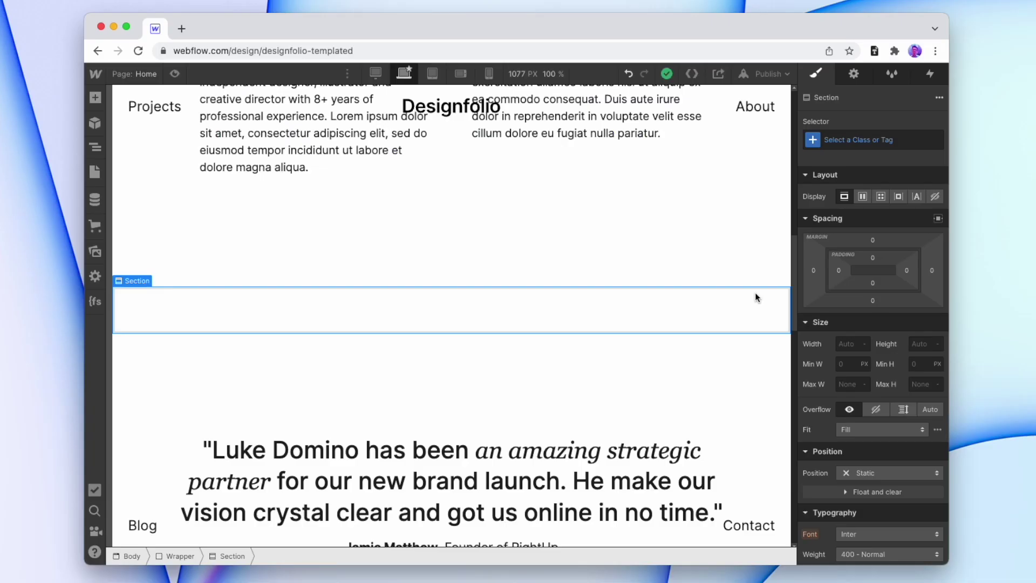
# Give the empty section the class Split Section
pyautogui.click(885, 140)
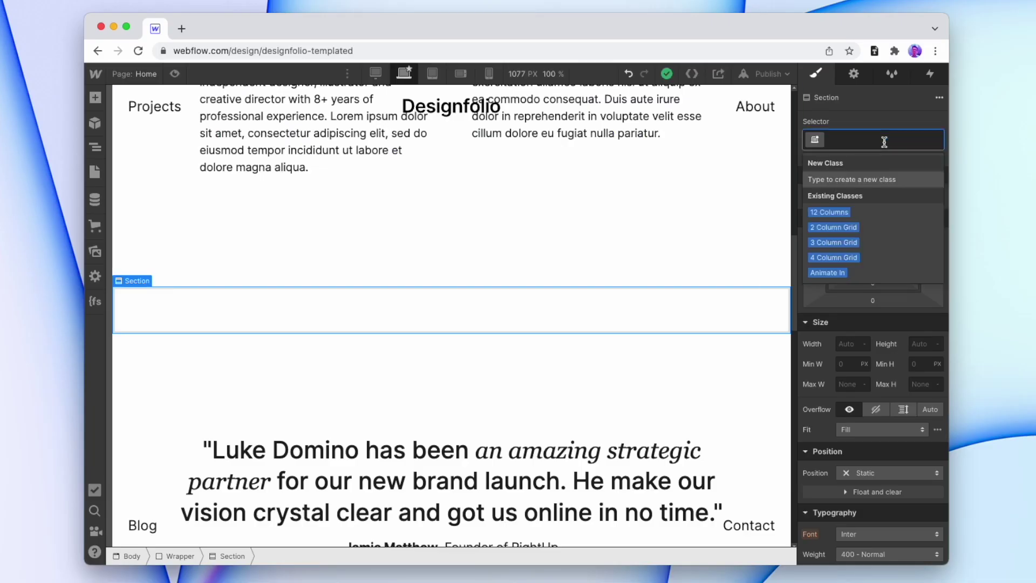
pyautogui.write('Split Section')
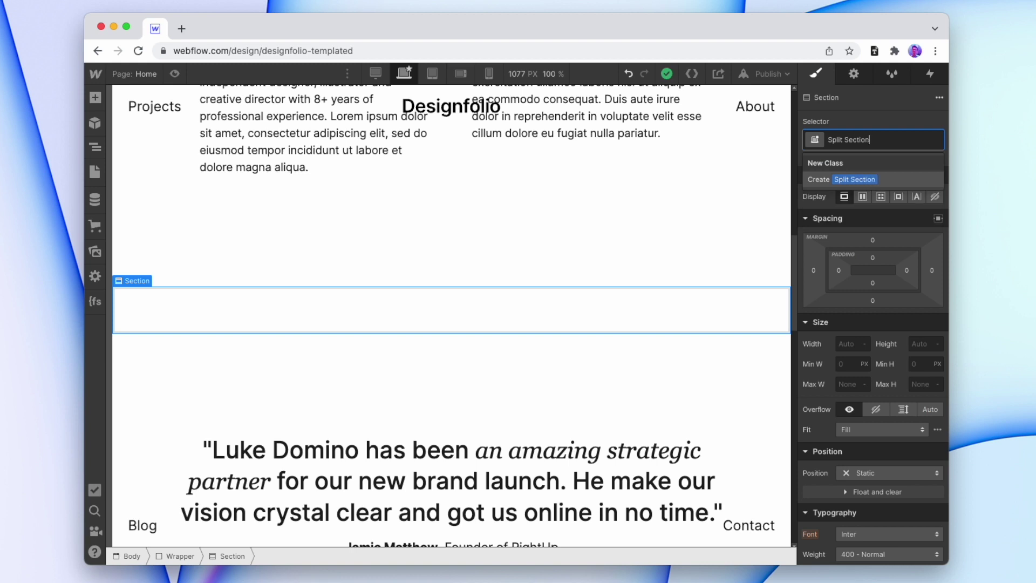
pyautogui.press('Return')
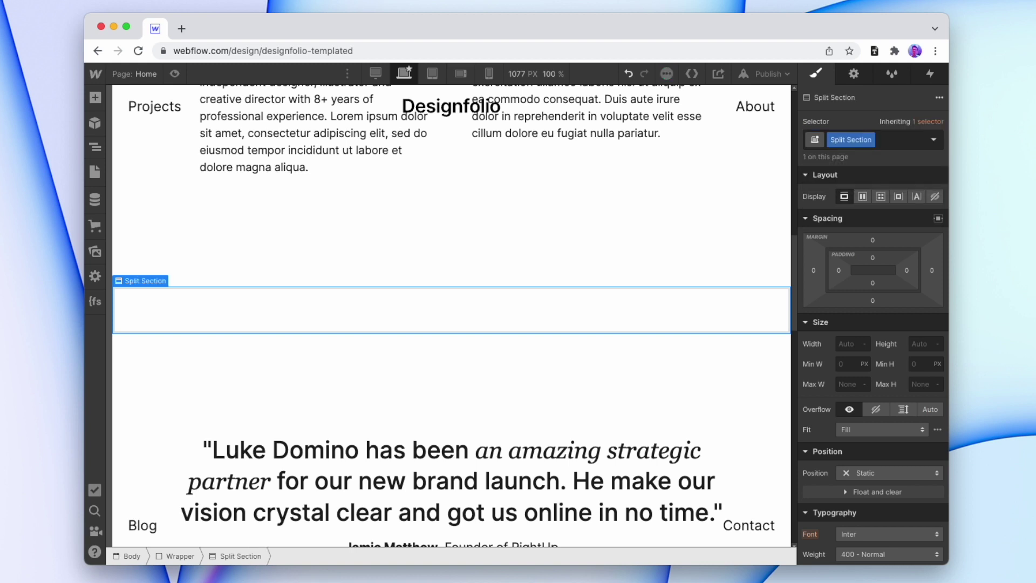
# Make the section a grid with 0 column and row gaps and a single row
pyautogui.click(885, 196)
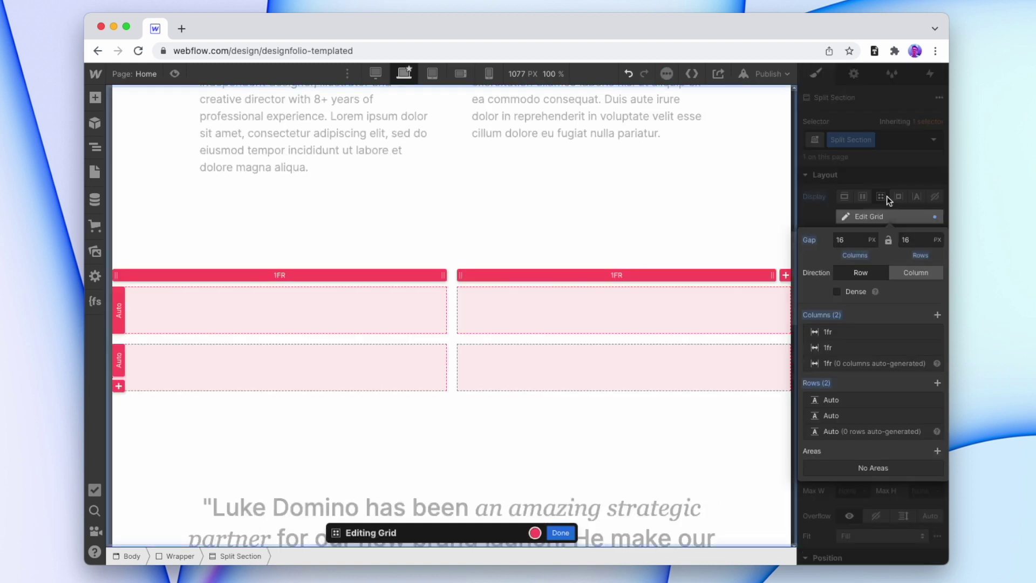
pyautogui.click(854, 240)
pyautogui.write('0')
pyautogui.click(912, 239)
pyautogui.write('0')
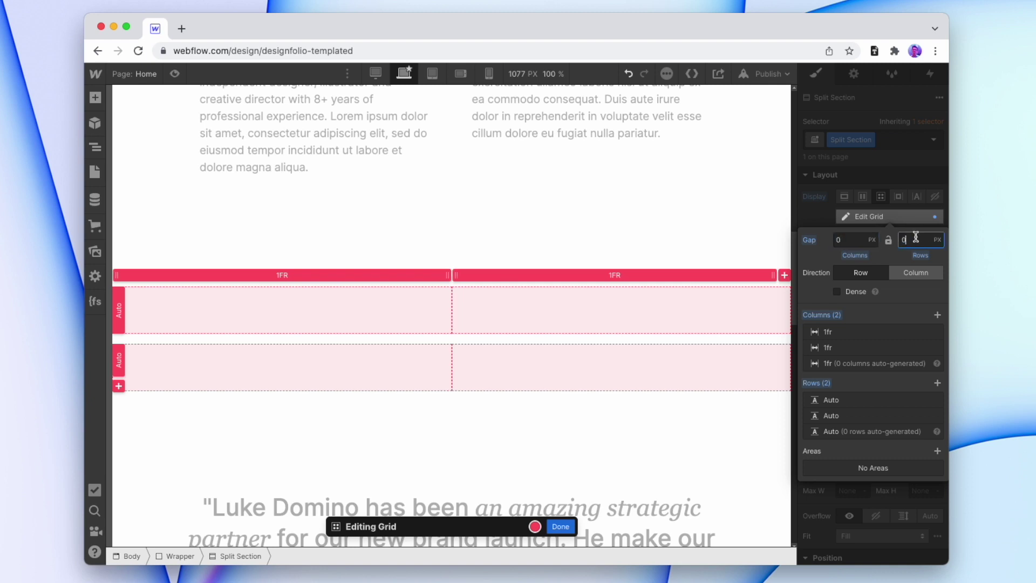
pyautogui.click(935, 400)
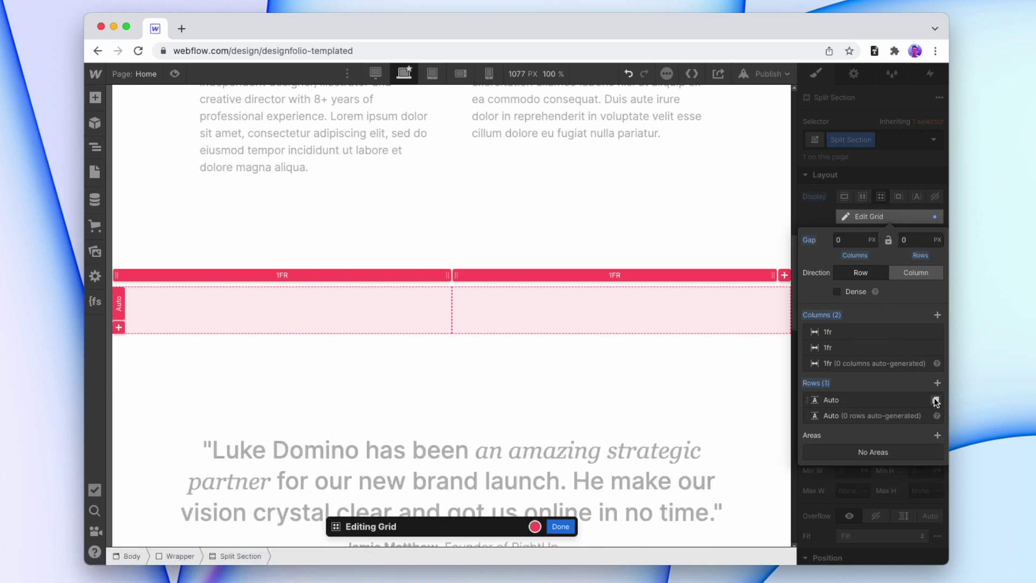
pyautogui.click(561, 526)
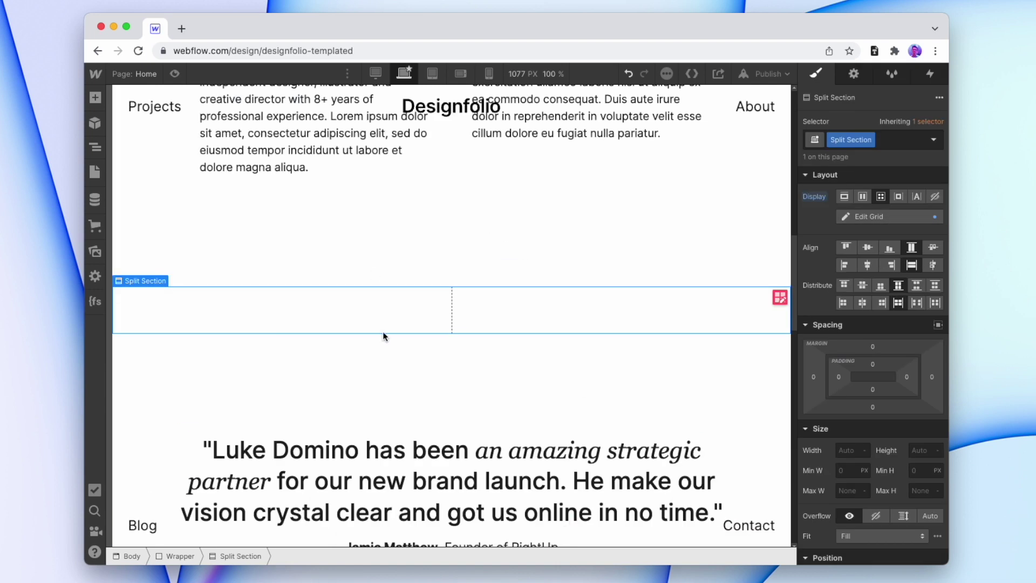
pyautogui.click(95, 98)
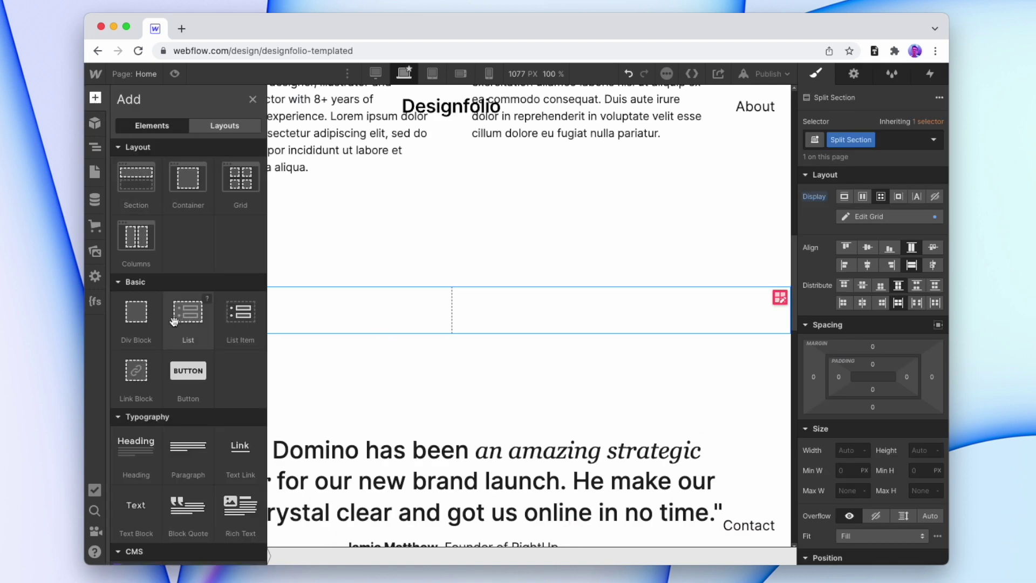
# Add two Div Blocks to the grid, classed Split Image Div and Split Content Div
pyautogui.moveTo(151, 322); pyautogui.dragTo(241, 316)
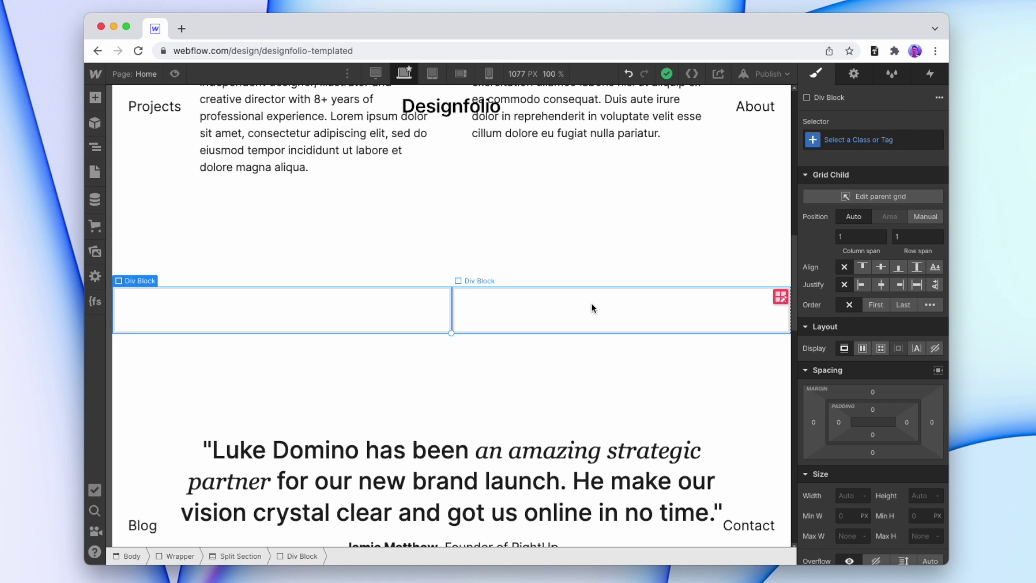
pyautogui.click(906, 142)
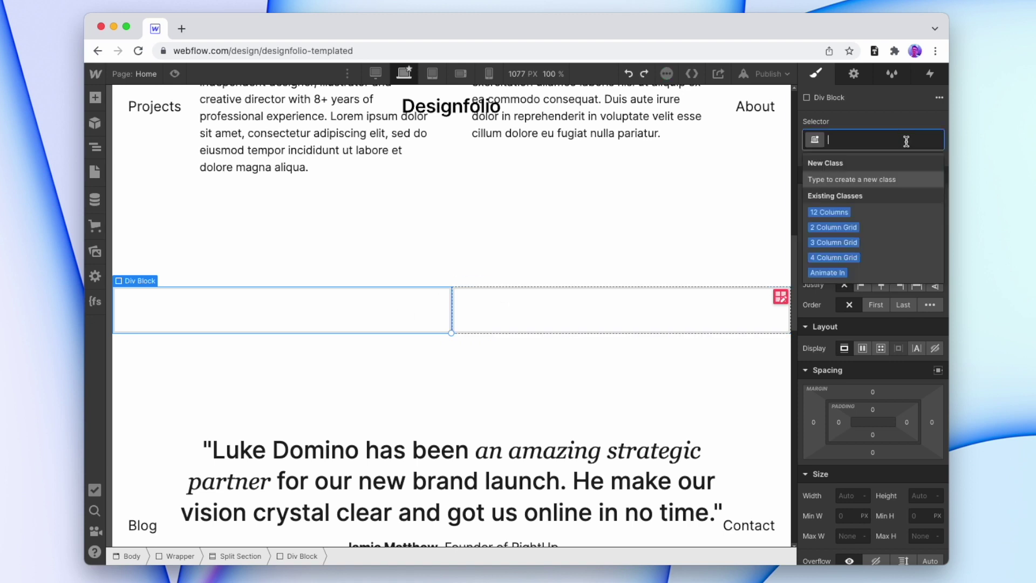
pyautogui.write('Split')
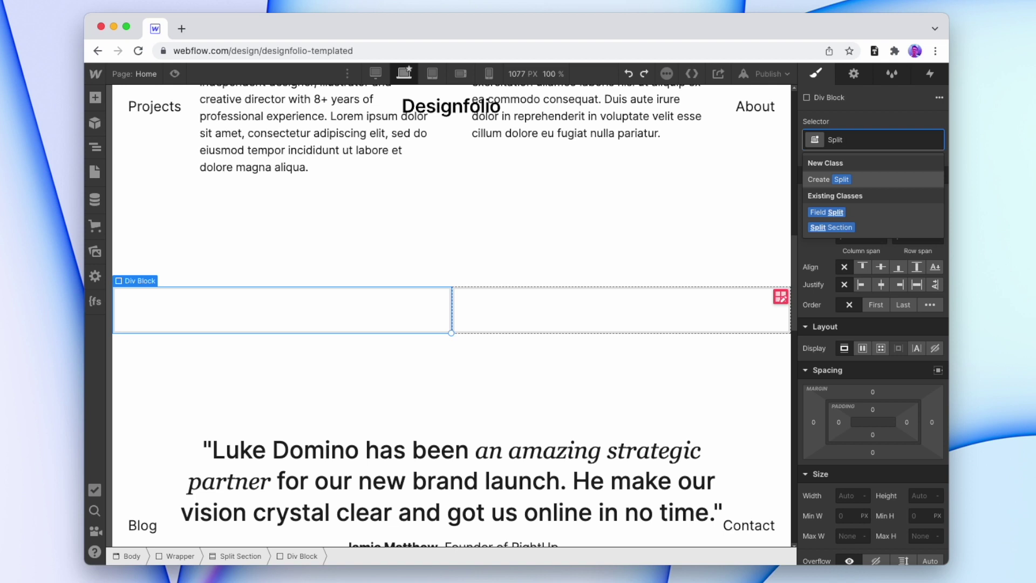
pyautogui.write(' Image Div')
pyautogui.press('Return')
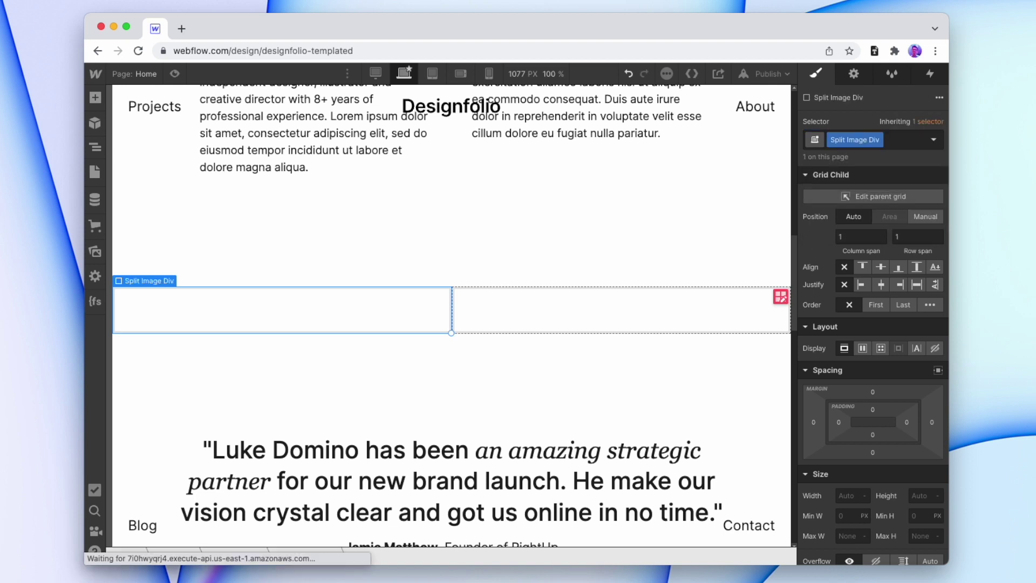
pyautogui.click(712, 305)
pyautogui.click(898, 138)
pyautogui.write('Split Cont')
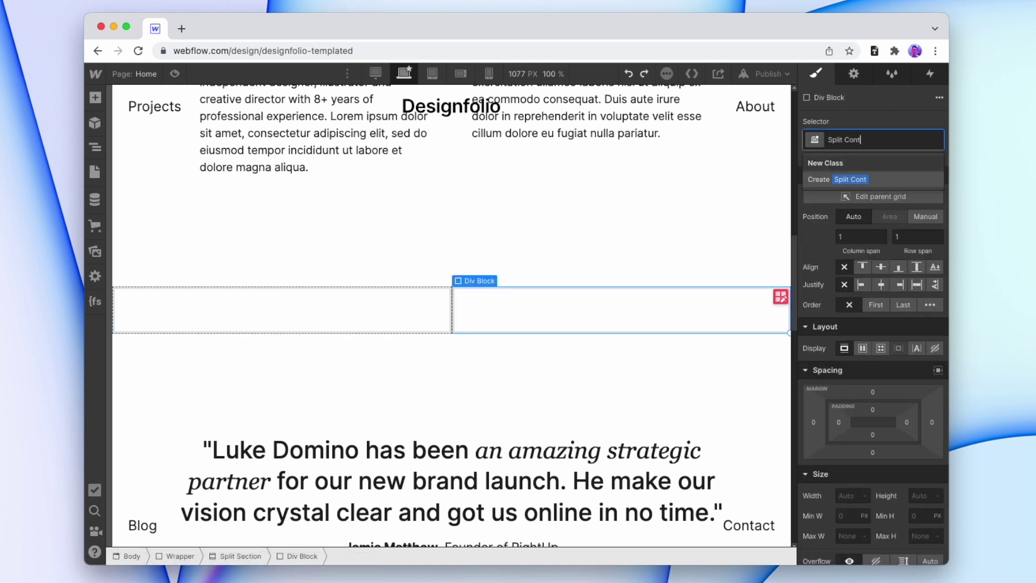
pyautogui.write('ent Div')
pyautogui.press('Return')
# Add the red bottle photo in the Split Image Div with the Image Cover class
pyautogui.click(281, 311)
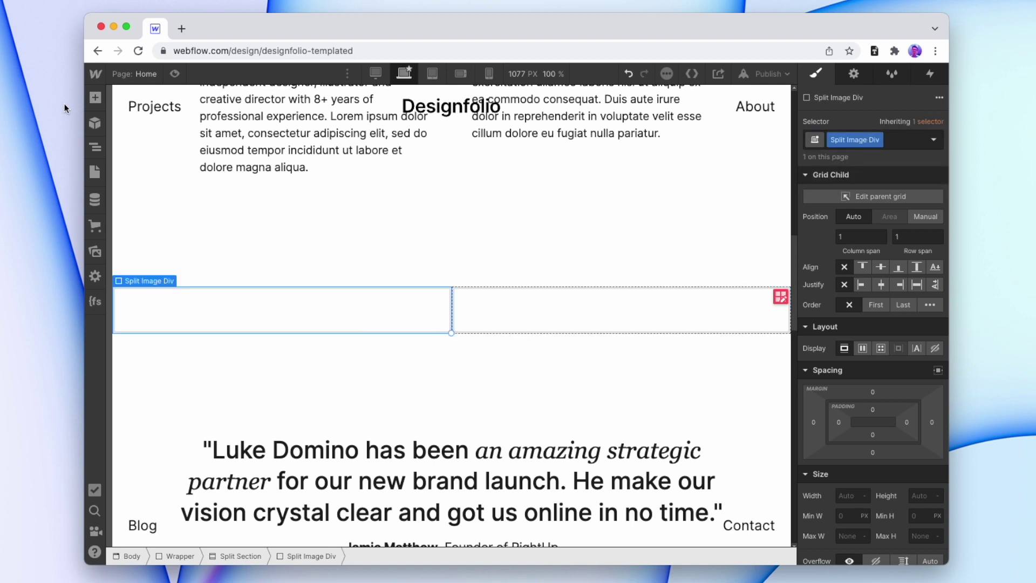
pyautogui.click(95, 97)
pyautogui.scroll(-10, 142, 337)
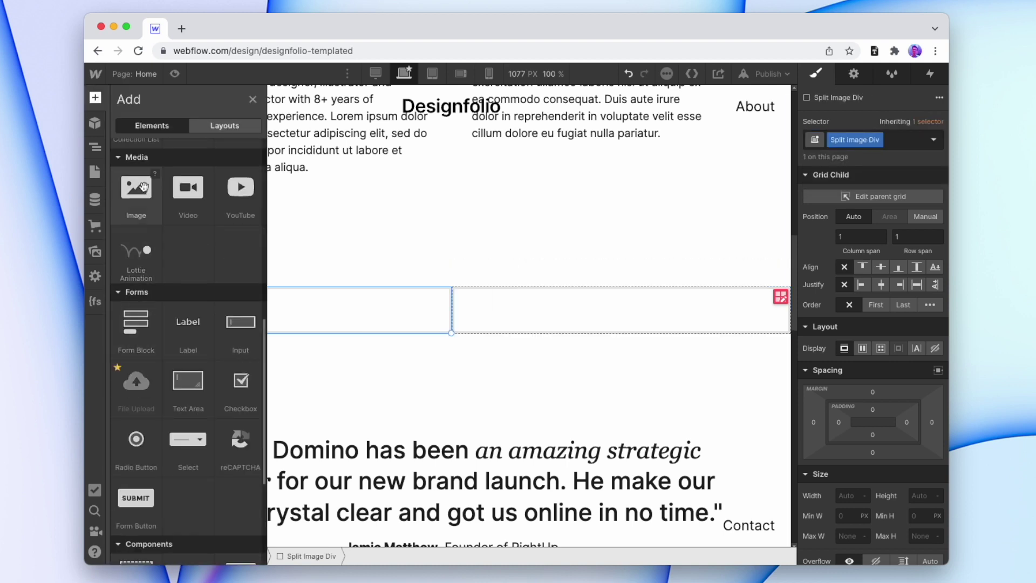
pyautogui.moveTo(135, 198); pyautogui.dragTo(340, 317)
pyautogui.click(213, 348)
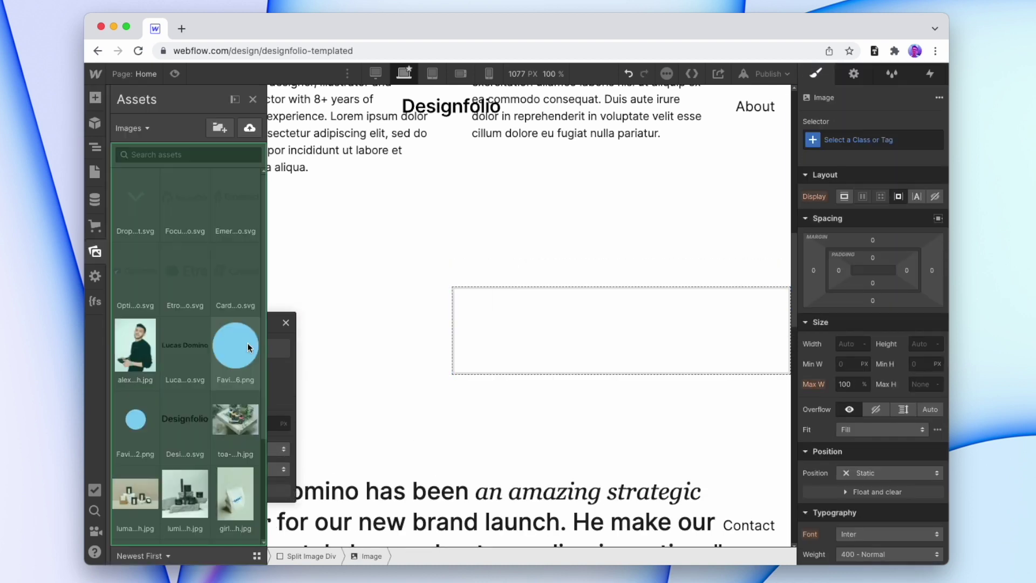
pyautogui.click(137, 425)
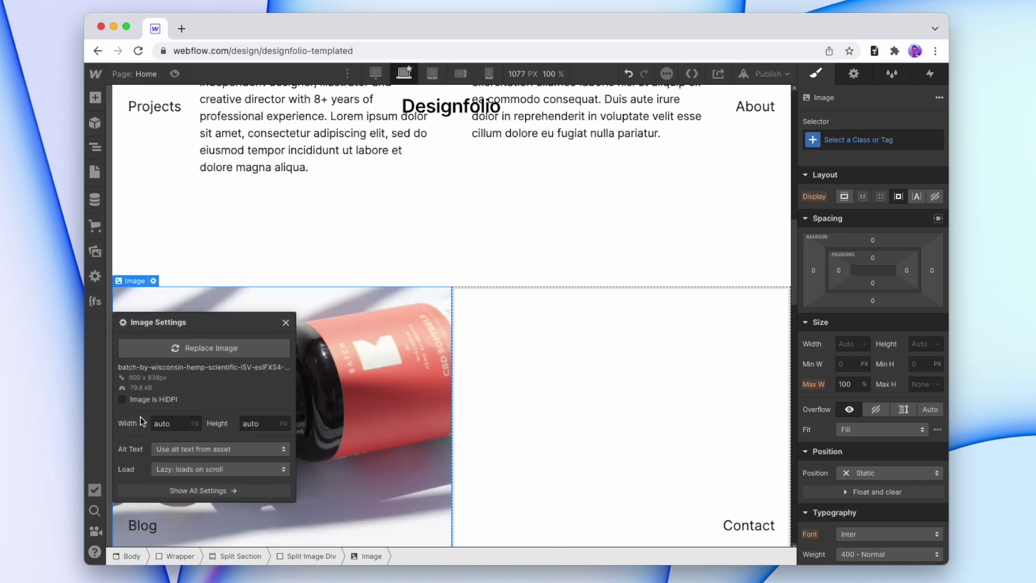
pyautogui.click(884, 135)
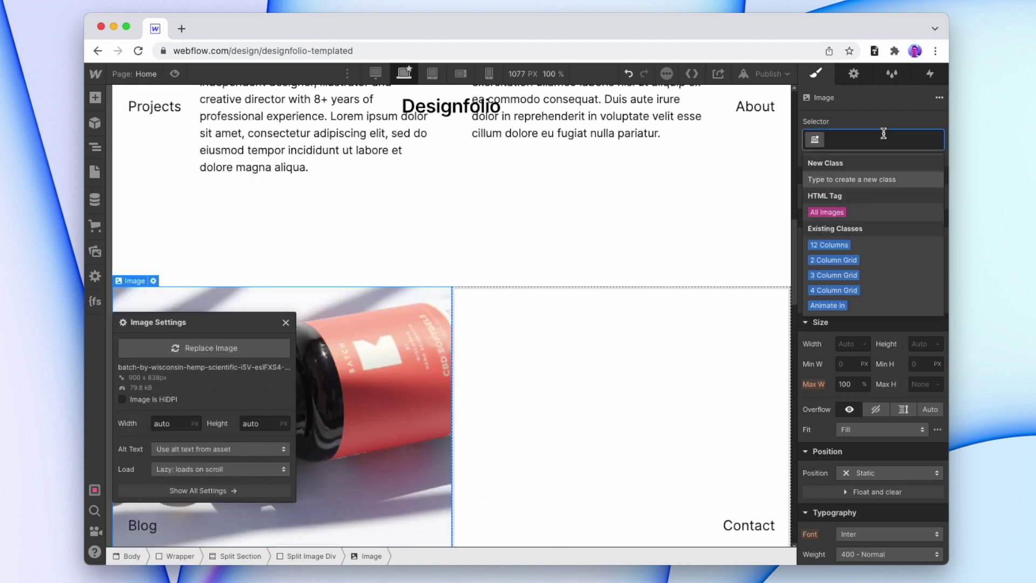
pyautogui.write('Image Cov')
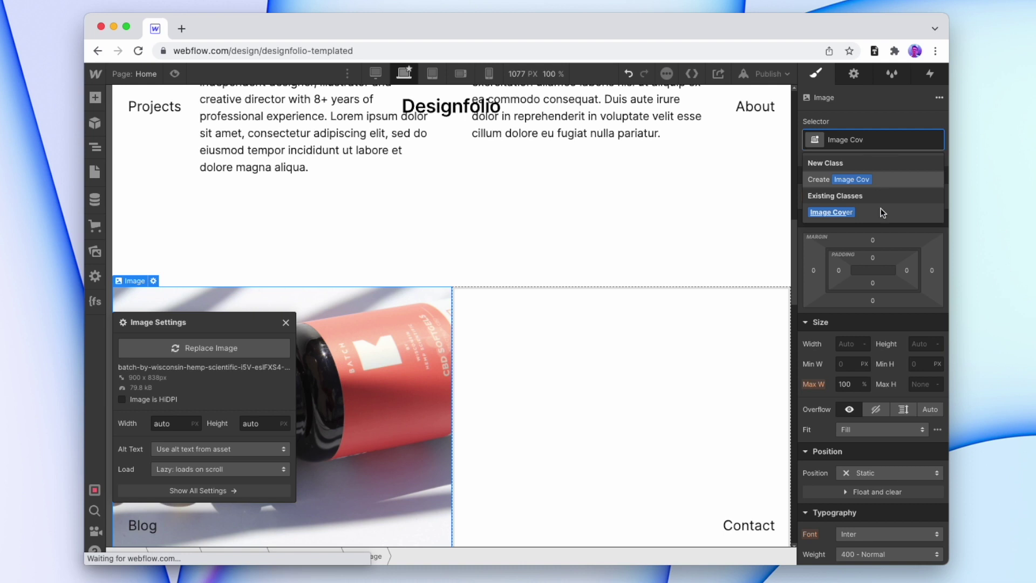
pyautogui.click(883, 212)
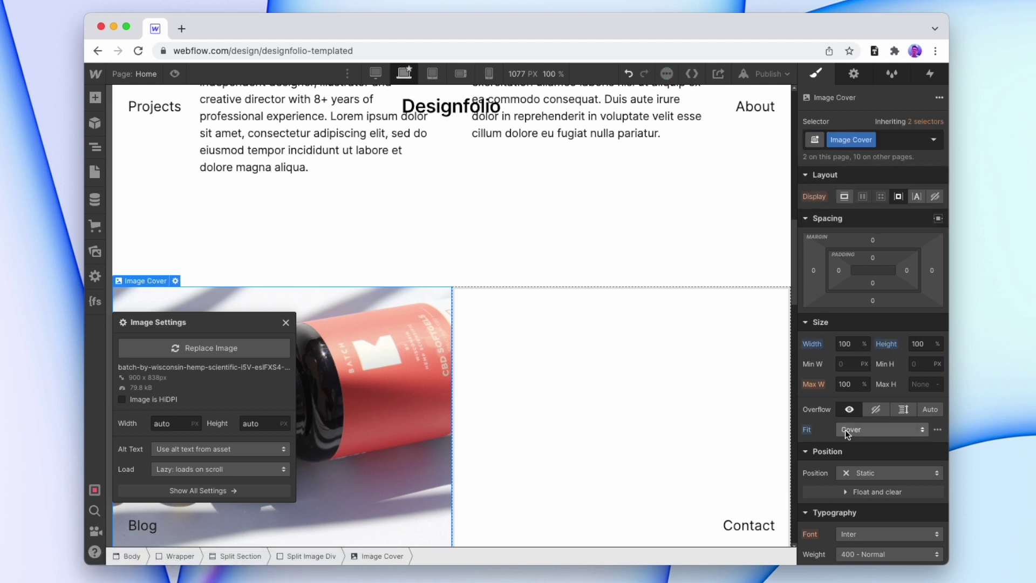
pyautogui.scroll(-3, 513, 370)
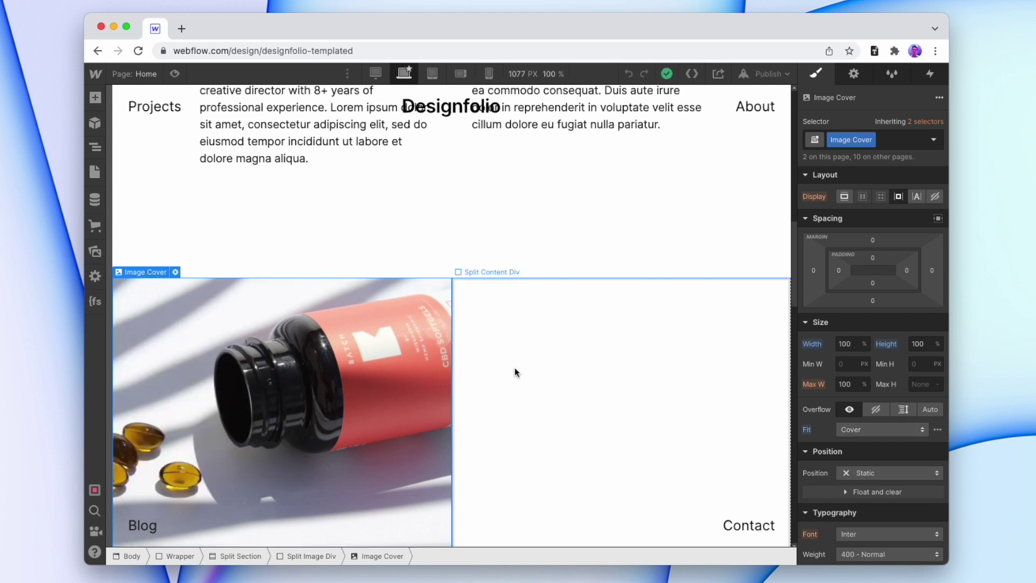
# Pad the Capabilites content column 64 px on left, right, top and bottom
pyautogui.click(539, 345)
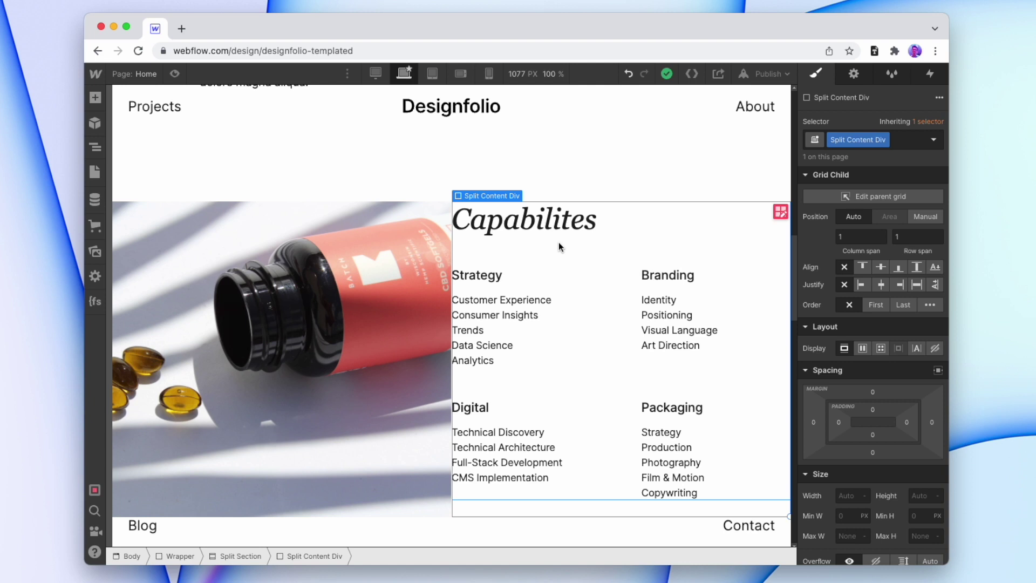
pyautogui.scroll(-1, 840, 412)
pyautogui.moveTo(840, 412); pyautogui.dragTo(880, 403)
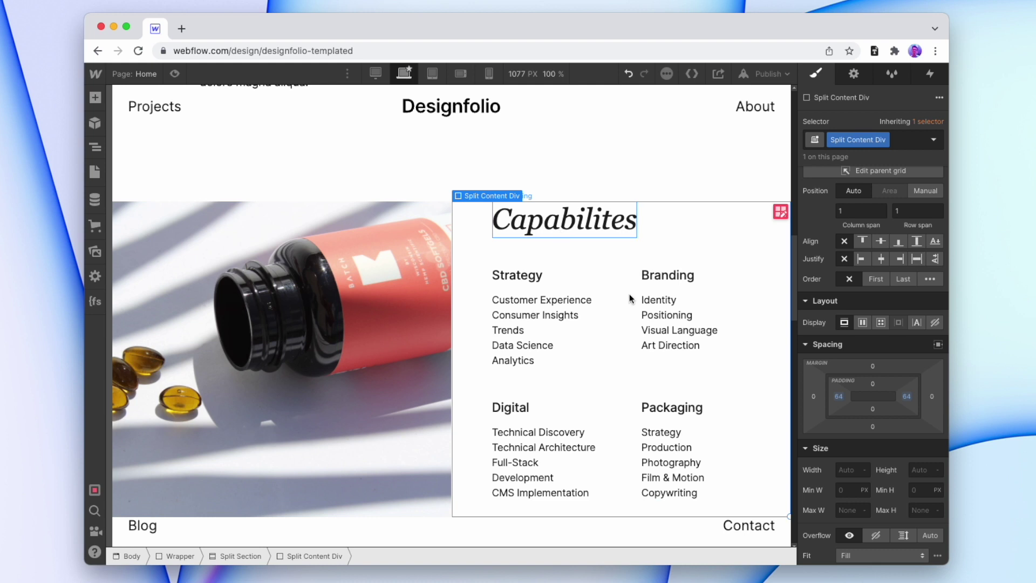
pyautogui.scroll(-1, 631, 388)
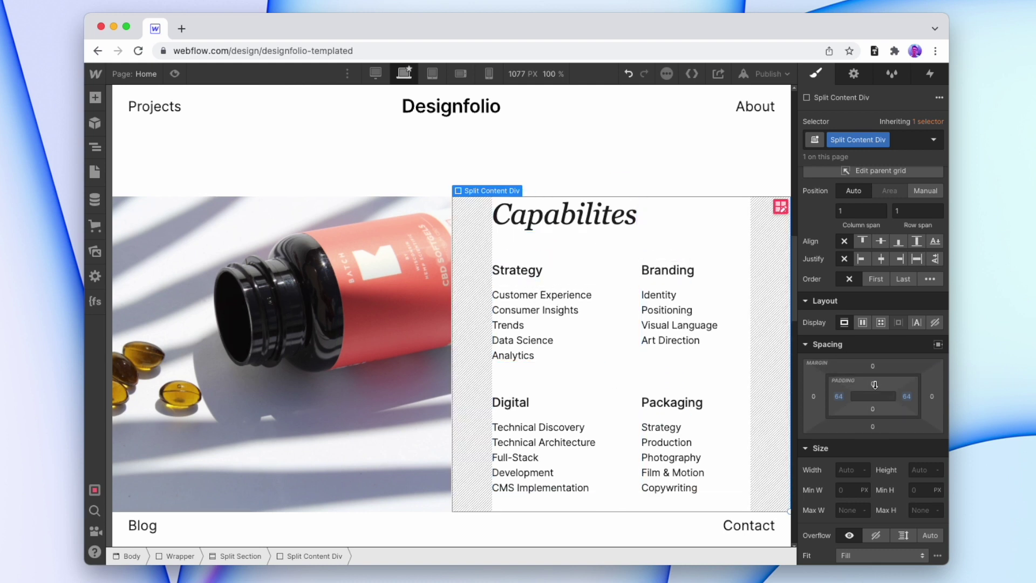
pyautogui.moveTo(872, 383); pyautogui.dragTo(877, 424)
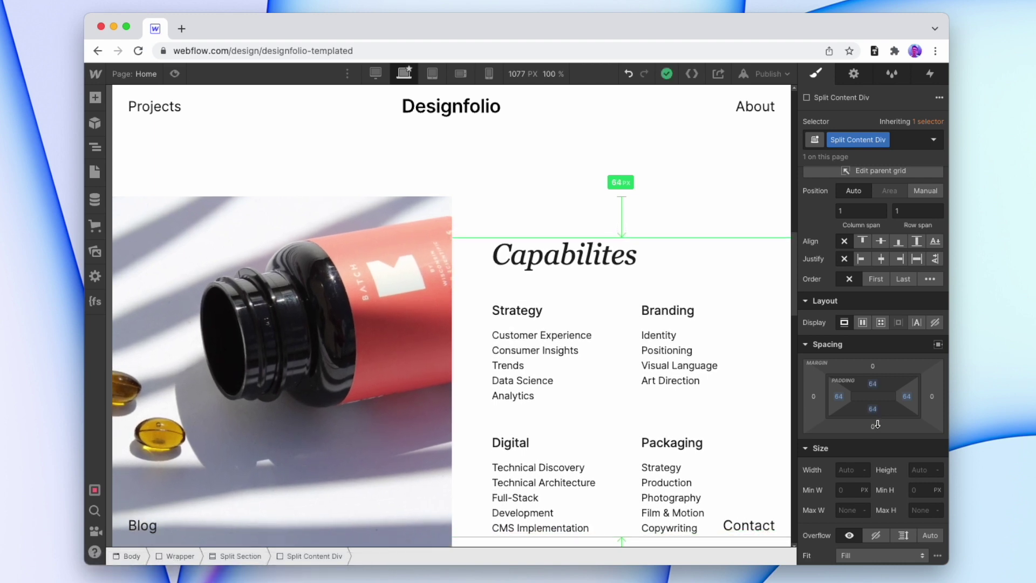
pyautogui.scroll(-2, 687, 324)
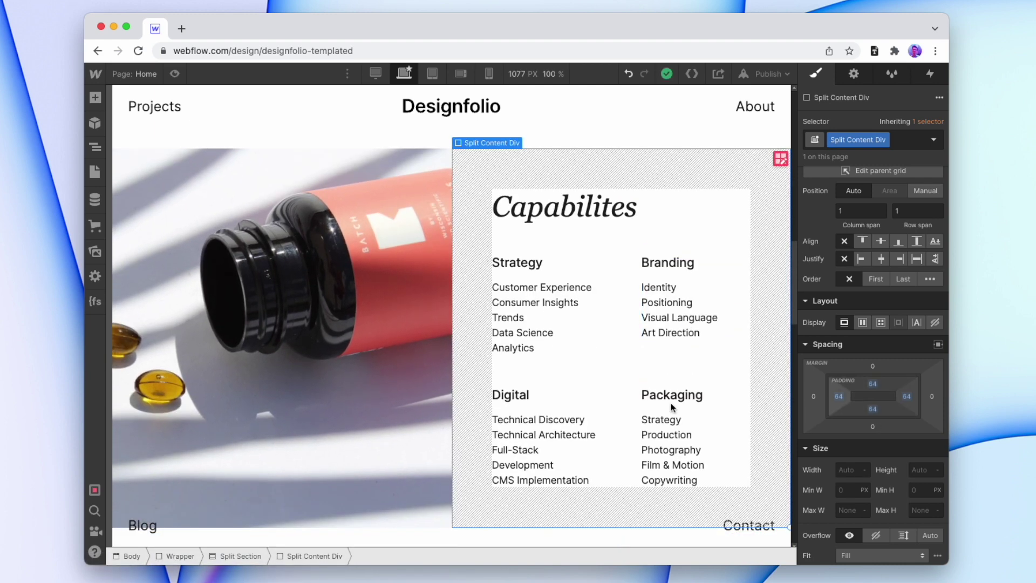
# Give the split section a Light Blue background
pyautogui.click(248, 556)
pyautogui.scroll(-3, 875, 352)
pyautogui.scroll(-6, 844, 413)
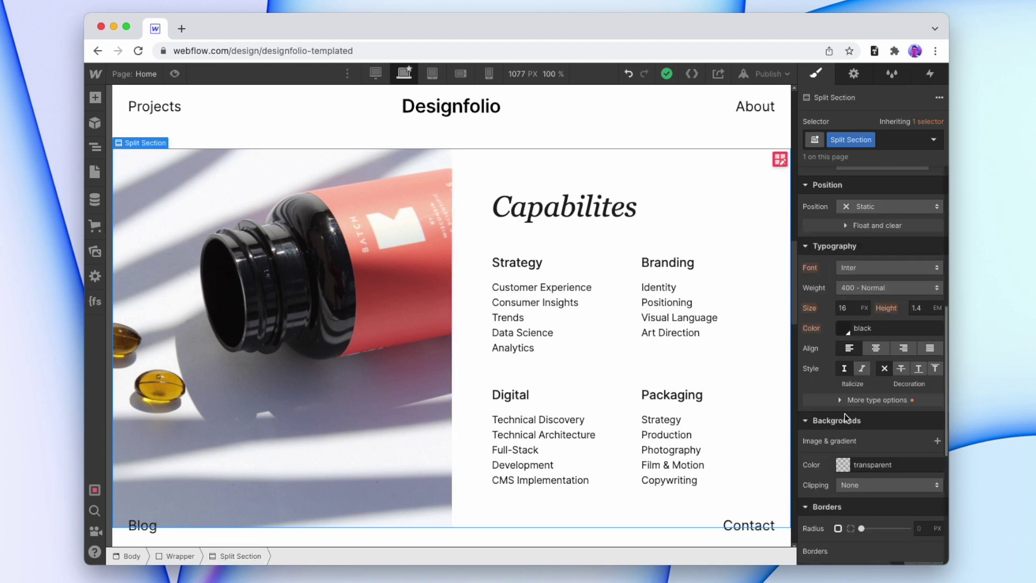
pyautogui.click(843, 444)
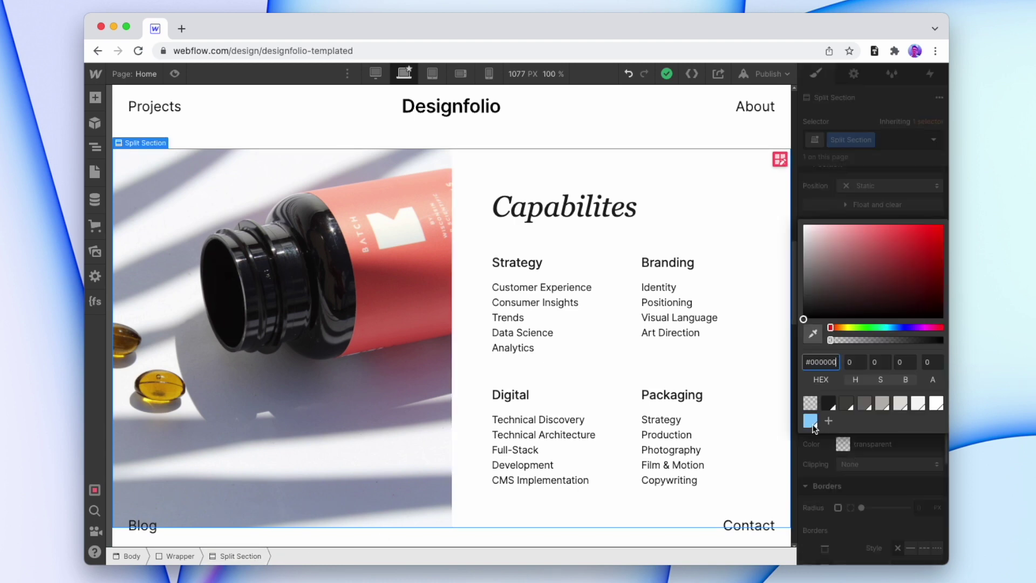
pyautogui.click(810, 420)
pyautogui.click(835, 456)
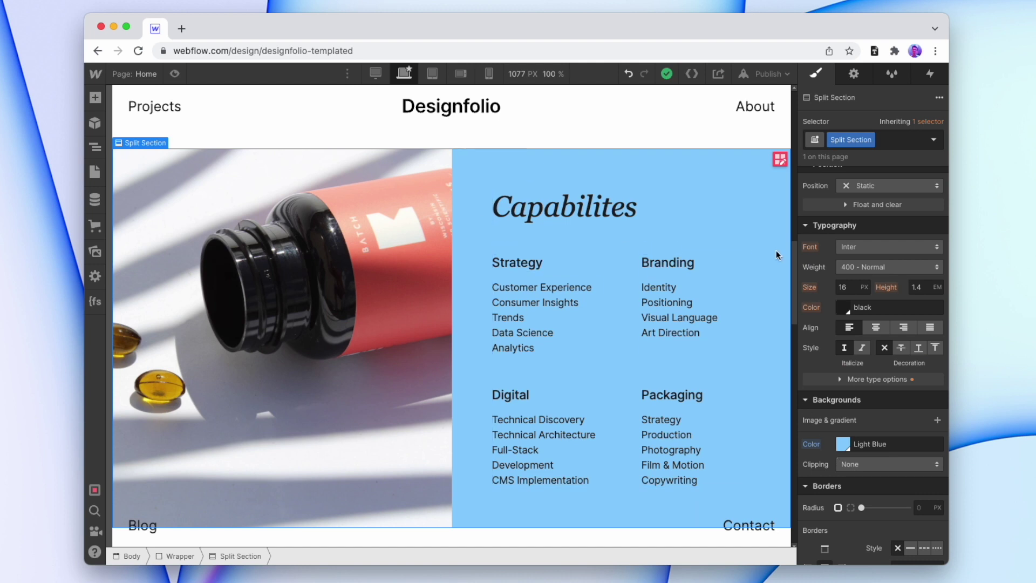
# Set the split section's height to 100vh with a 500 px minimum height
pyautogui.scroll(7, 820, 388)
pyautogui.click(920, 448)
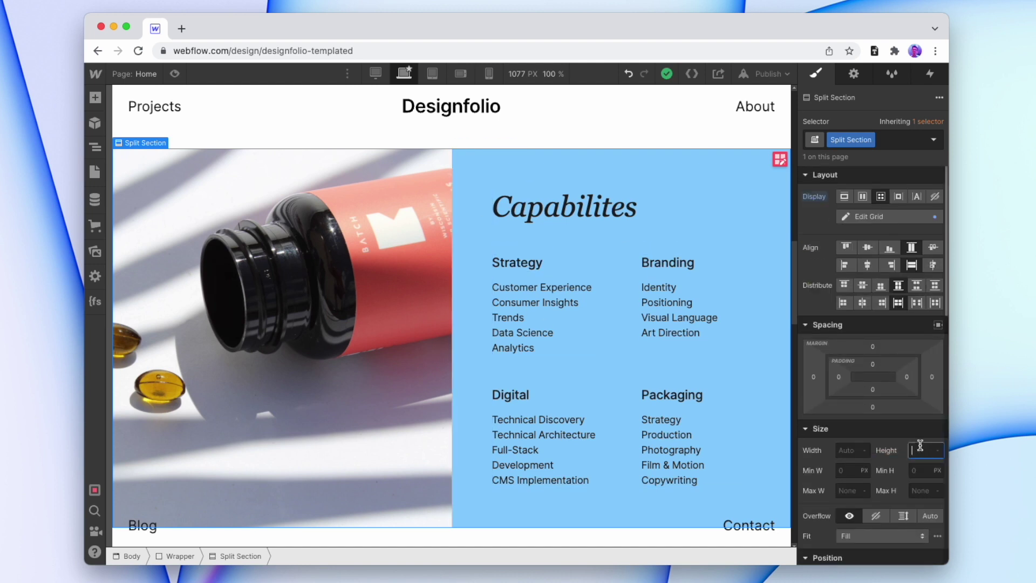
pyautogui.write('100vh')
pyautogui.press('Return')
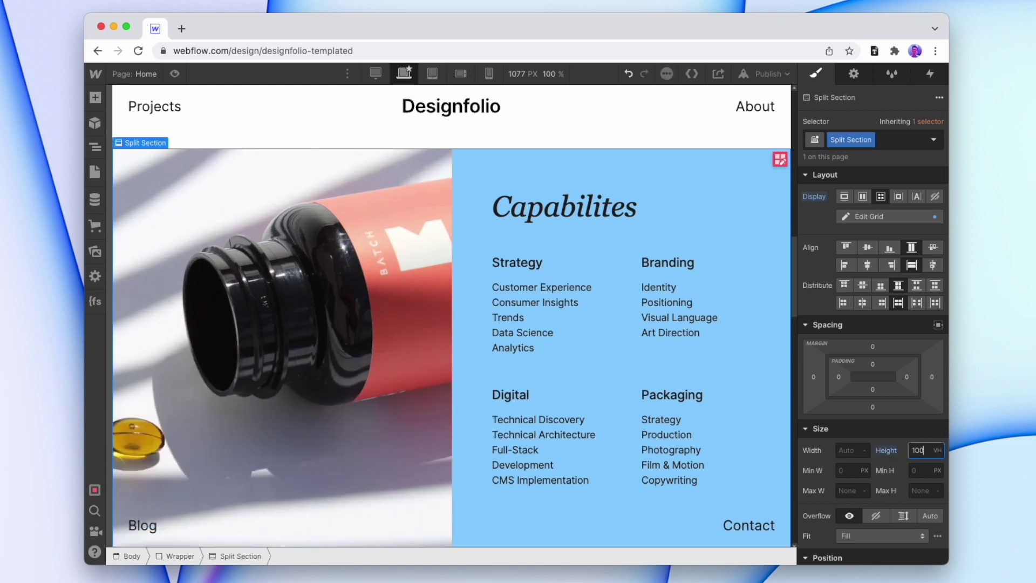
pyautogui.scroll(-3, 516, 316)
pyautogui.scroll(1, 517, 315)
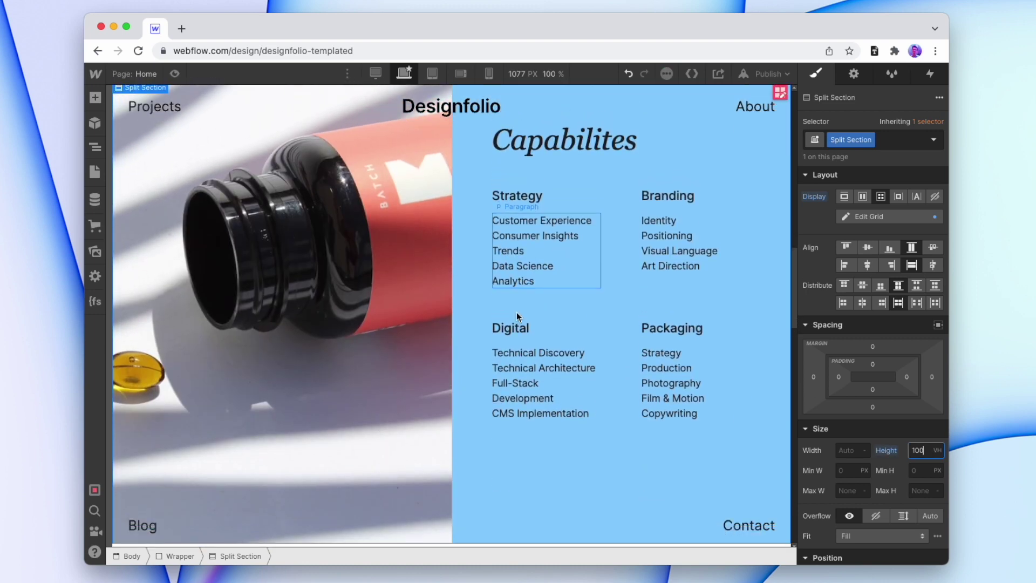
pyautogui.click(916, 471)
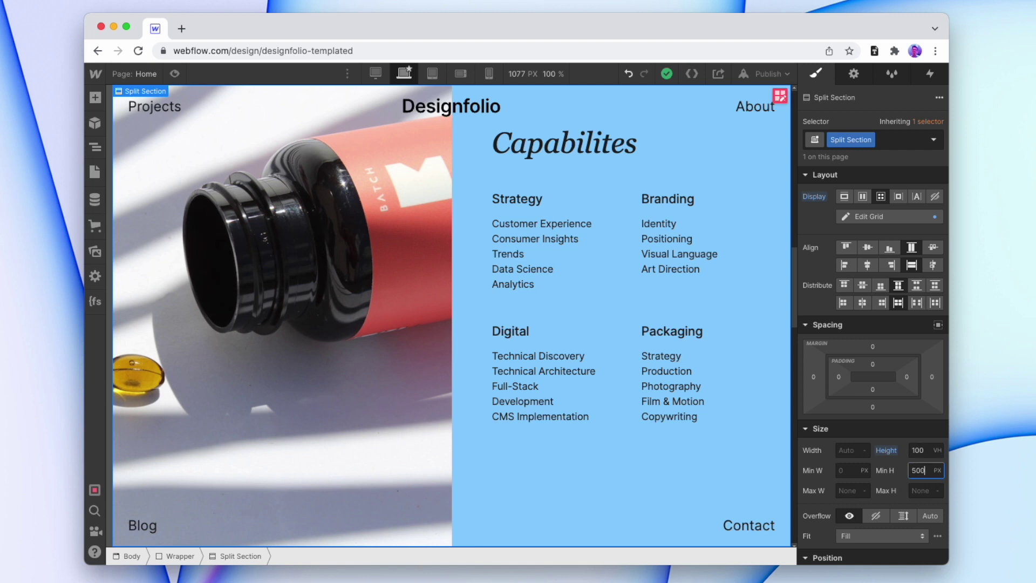
pyautogui.press('Return')
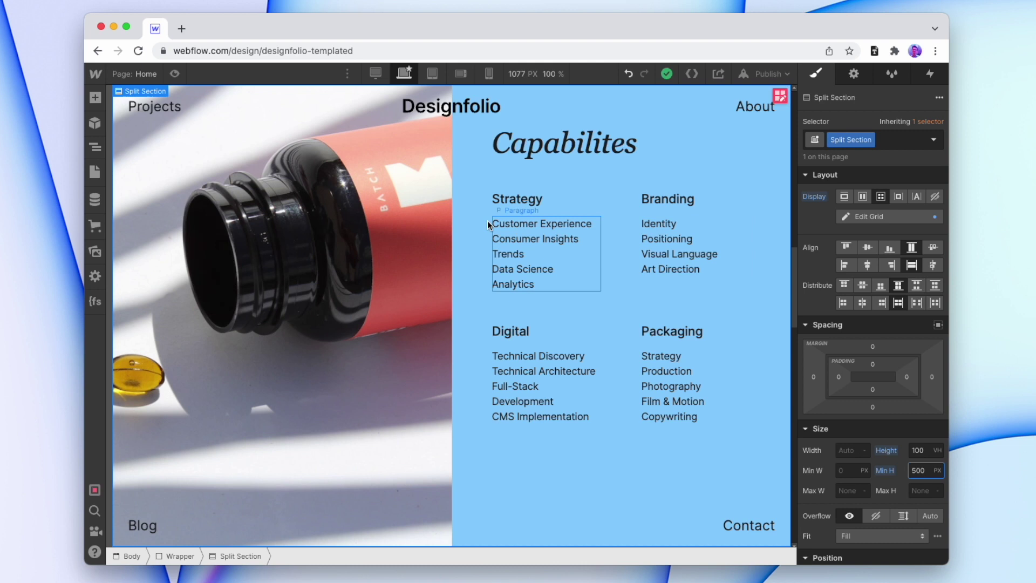
# Make the Capabilites column a flex layout centred vertically, then preview the page
pyautogui.click(465, 231)
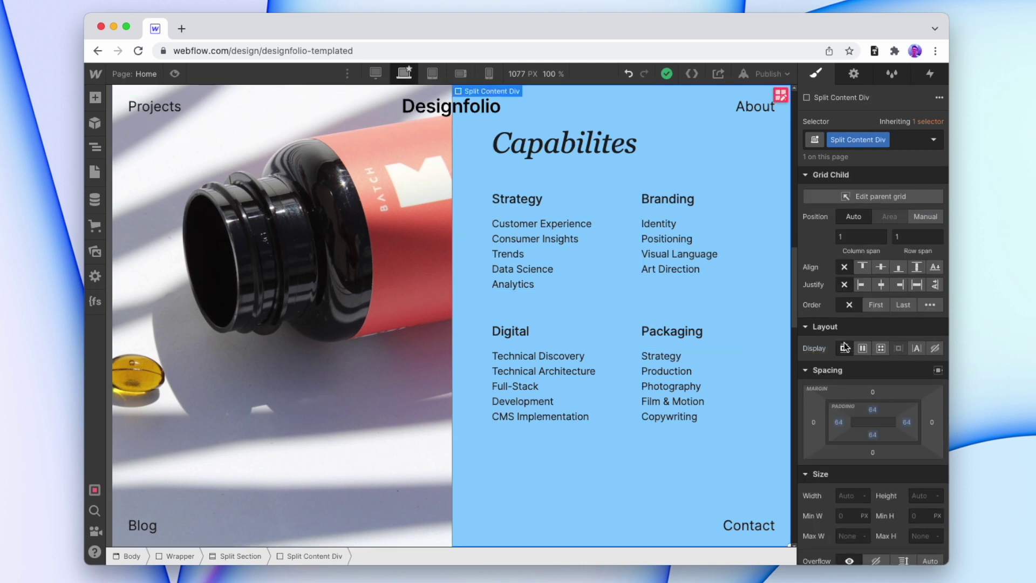
pyautogui.click(863, 349)
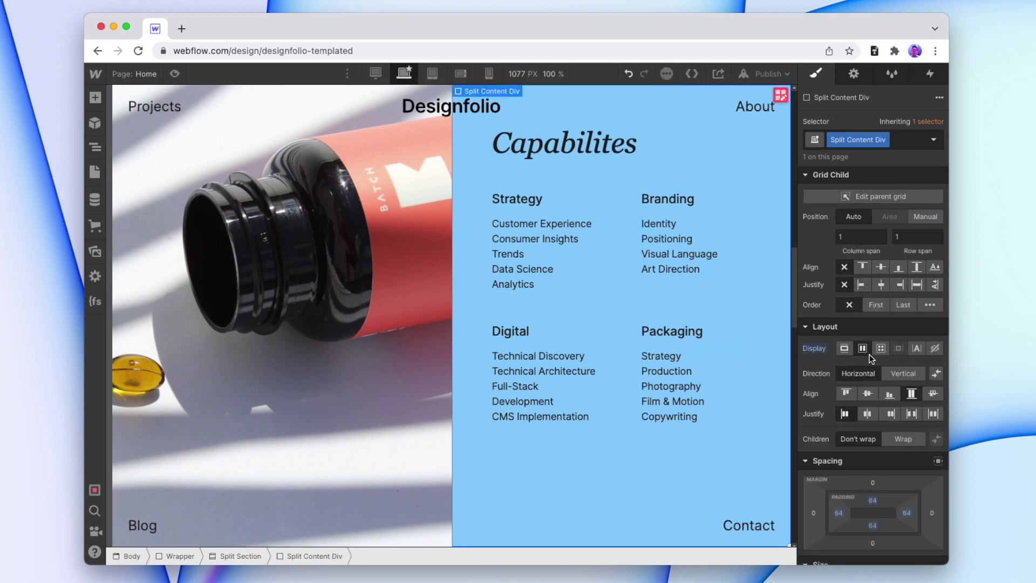
pyautogui.click(867, 394)
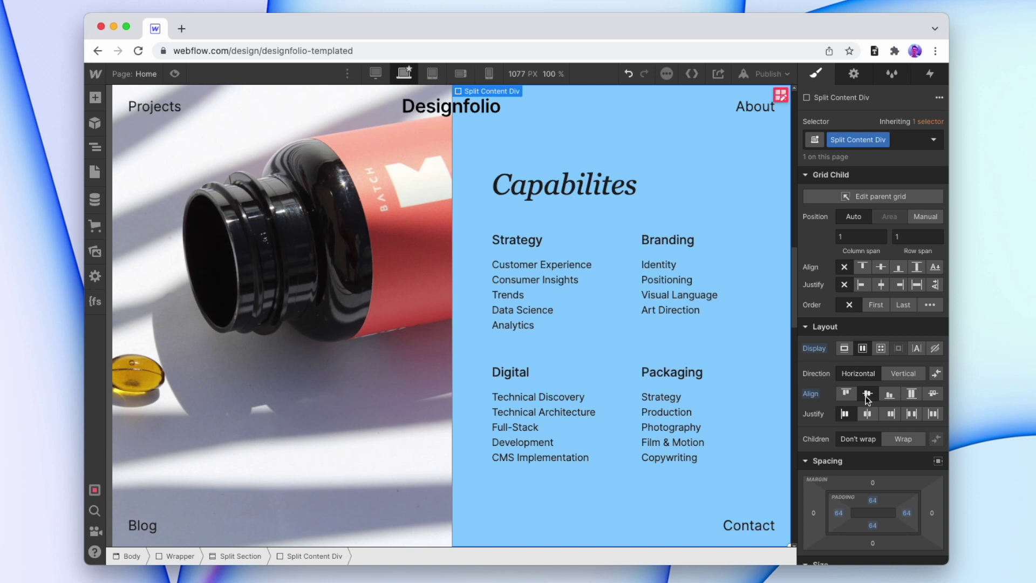
pyautogui.click(175, 73)
pyautogui.scroll(-1, 665, 312)
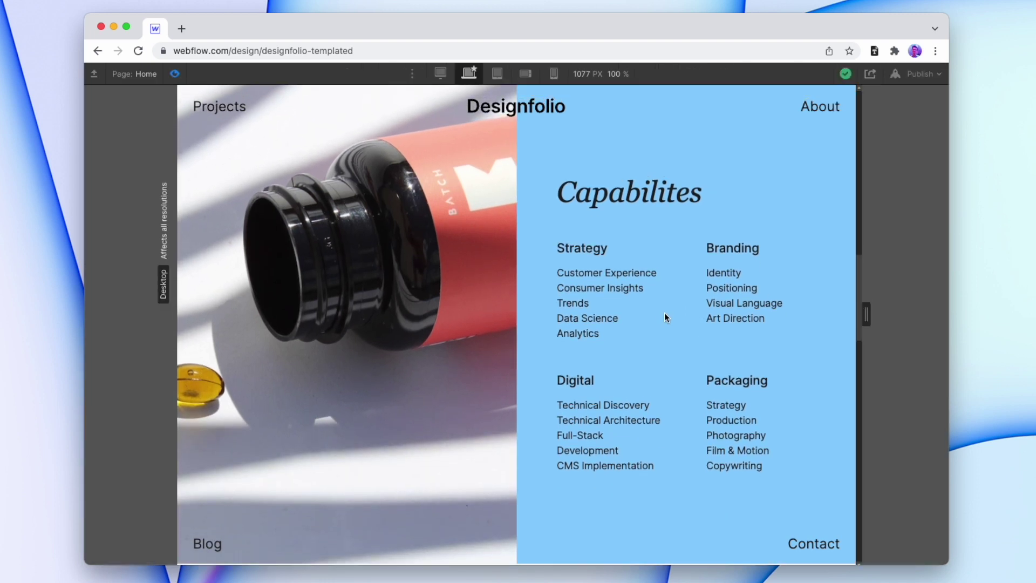
# At mobile landscape width, reduce the split section's grid to a single column
pyautogui.press('super+shift+p')
pyautogui.click(433, 73)
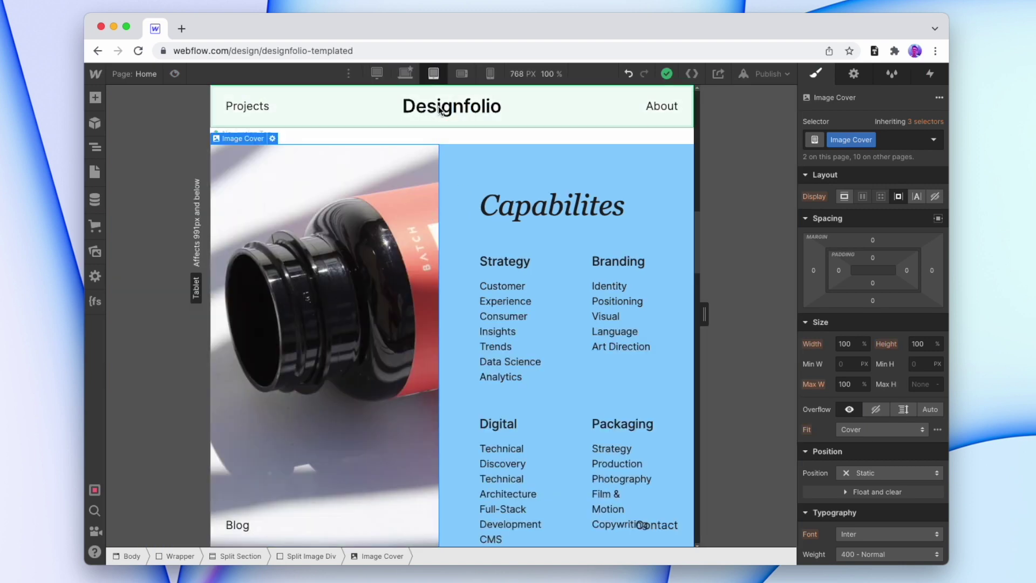
pyautogui.click(461, 74)
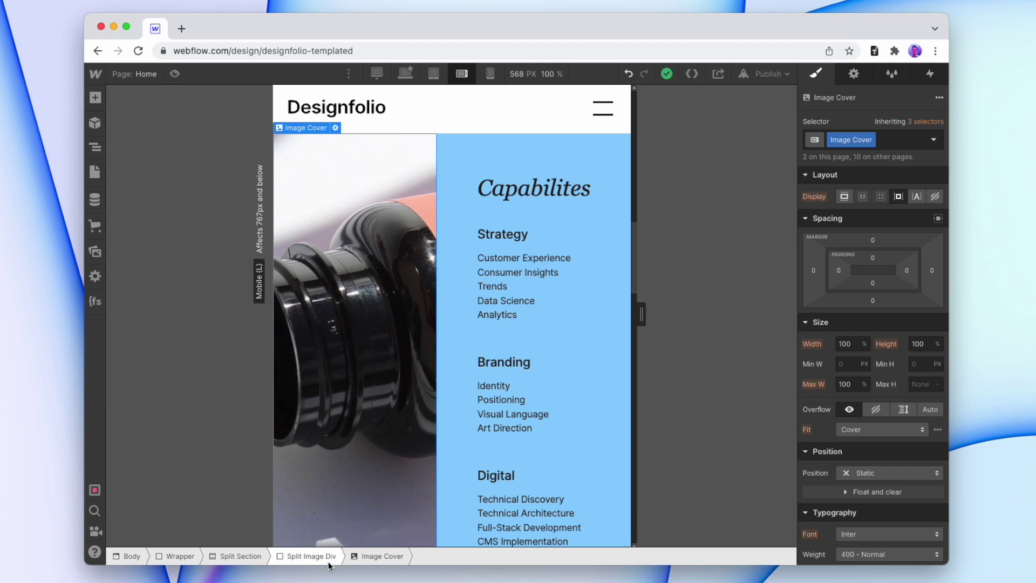
pyautogui.click(260, 556)
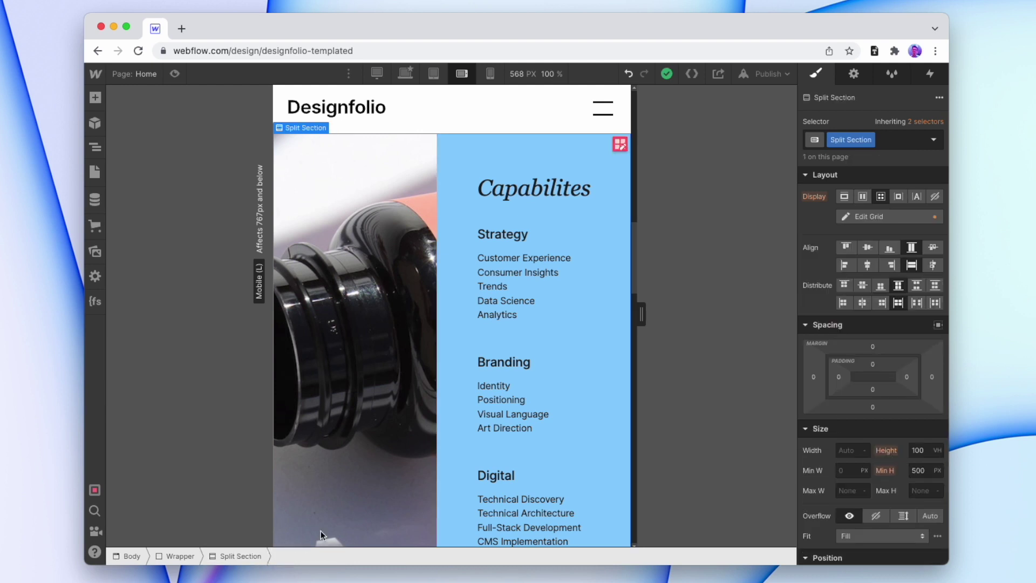
pyautogui.click(863, 218)
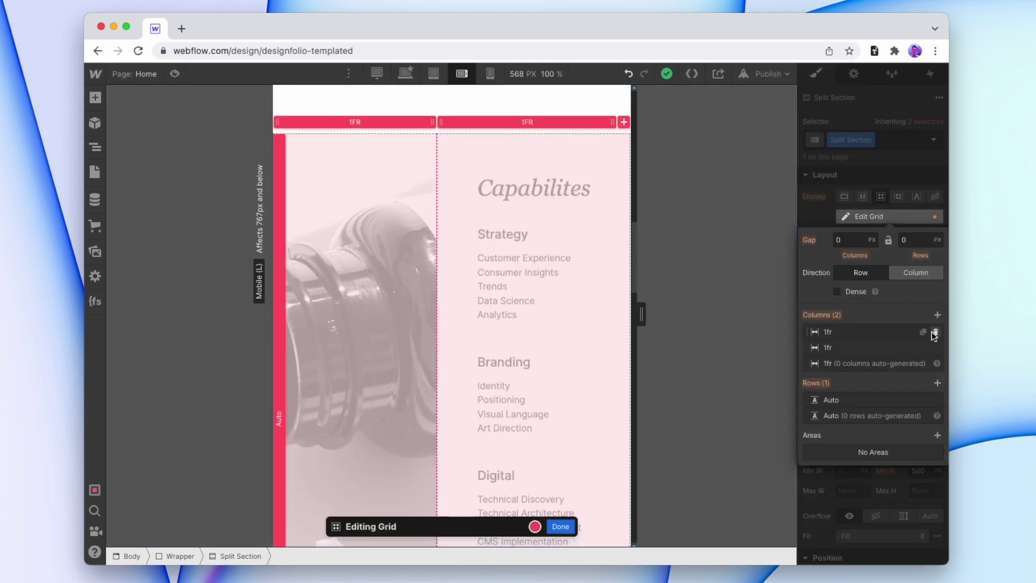
pyautogui.click(936, 332)
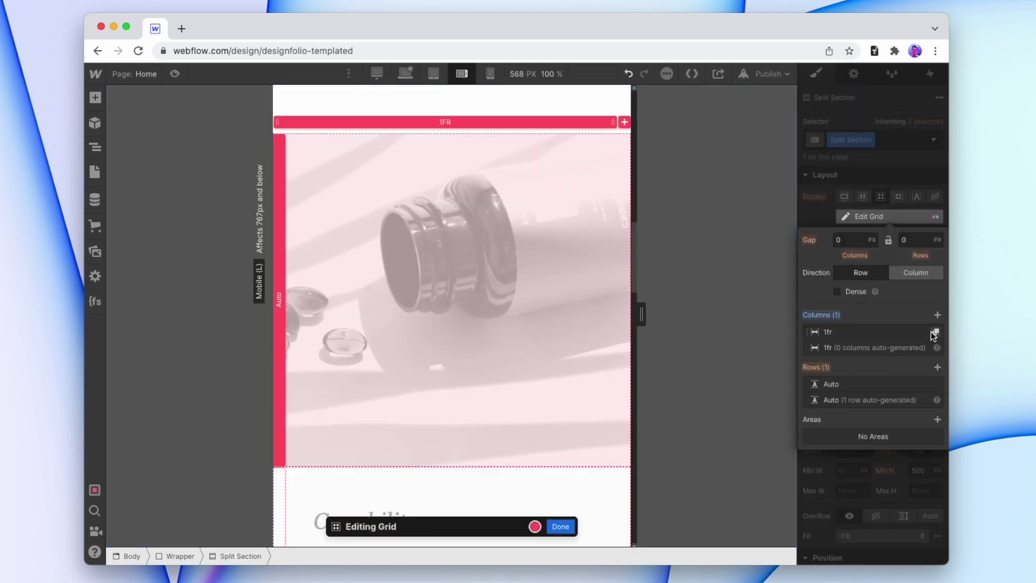
pyautogui.click(561, 527)
pyautogui.scroll(-5, 516, 329)
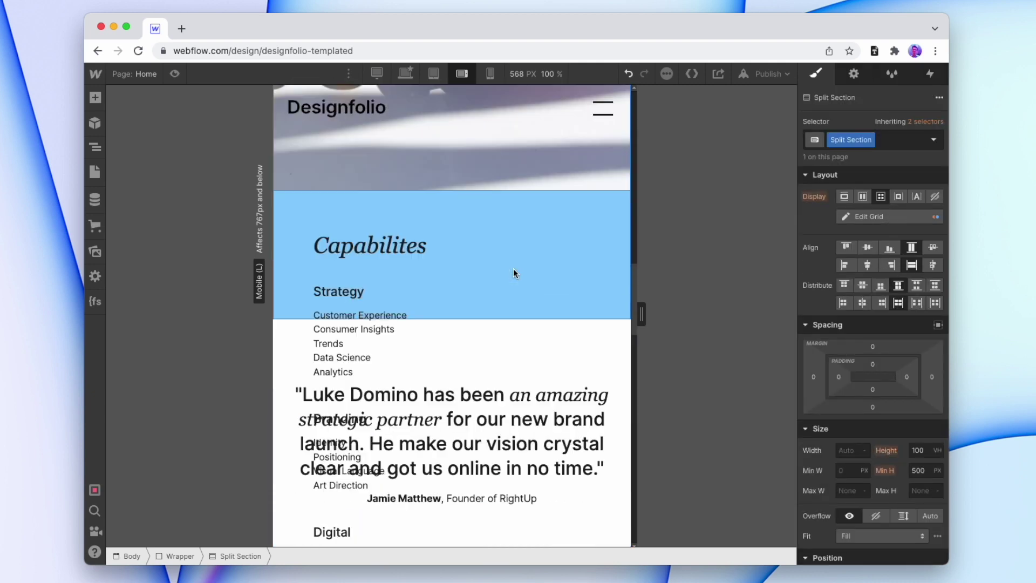
pyautogui.scroll(1, 423, 247)
# Set the section's height and minimum height to Auto on mobile, then return to desktop view
pyautogui.click(419, 241)
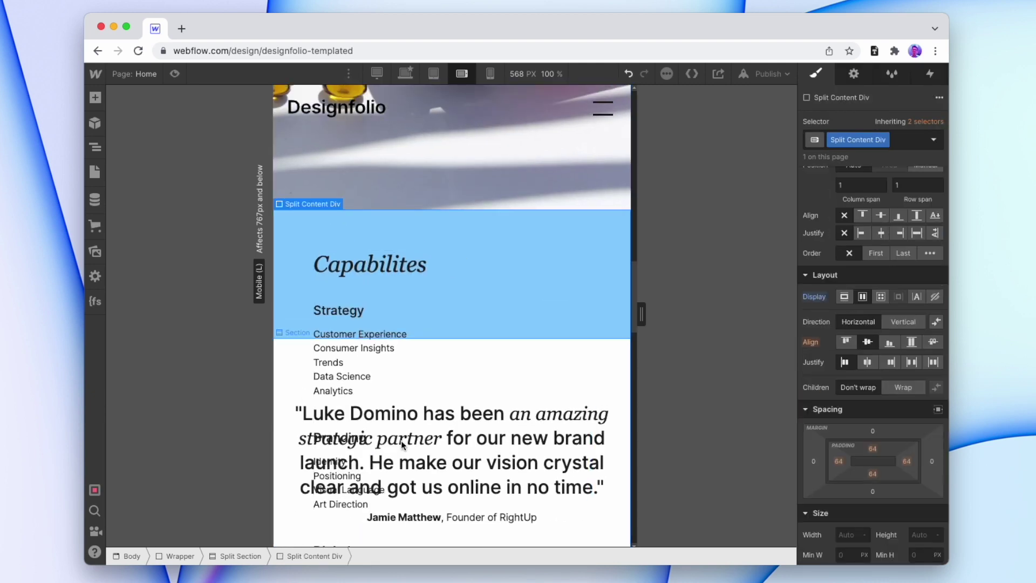
pyautogui.click(240, 556)
pyautogui.scroll(3, 400, 399)
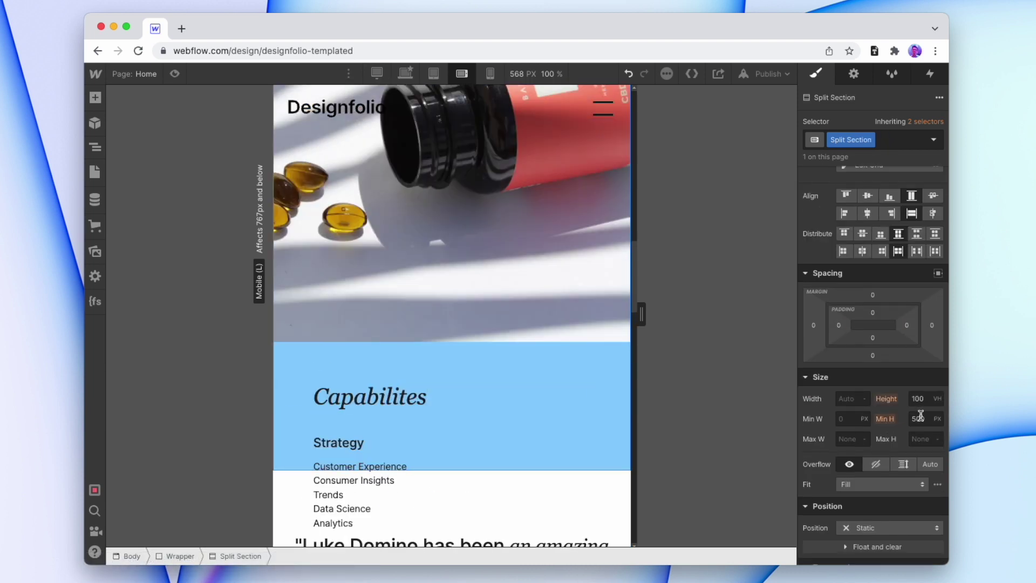
pyautogui.click(936, 399)
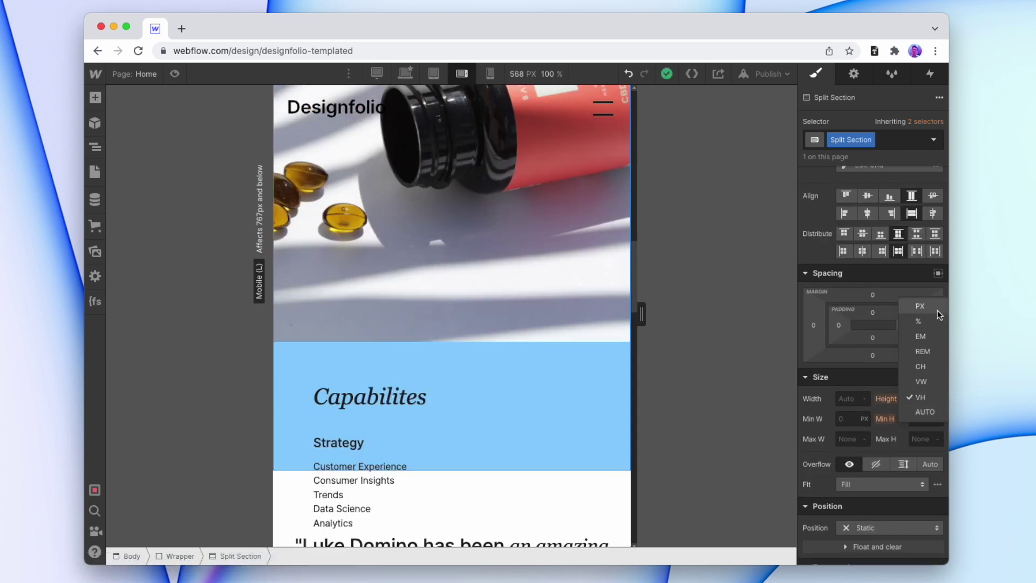
pyautogui.click(925, 413)
pyautogui.click(936, 418)
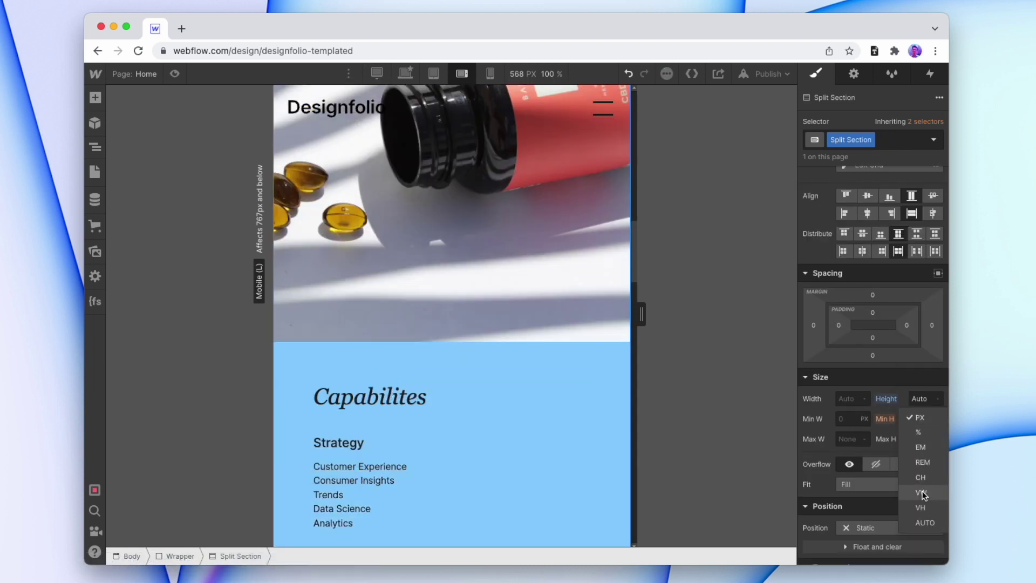
pyautogui.click(924, 523)
pyautogui.click(410, 73)
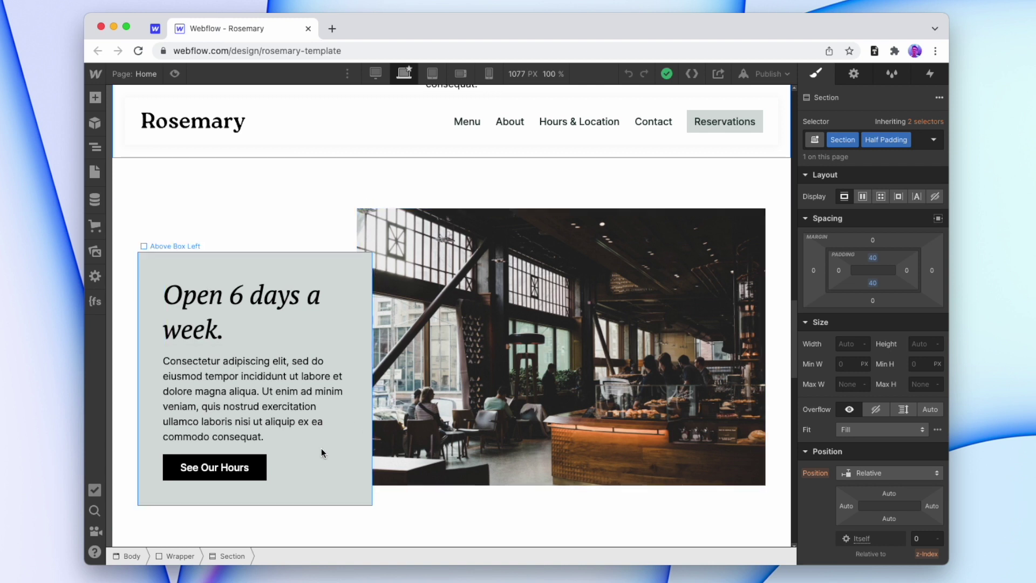
# Delete the 'Open 6 days a week' café section, leaving its empty container
pyautogui.press('Delete')
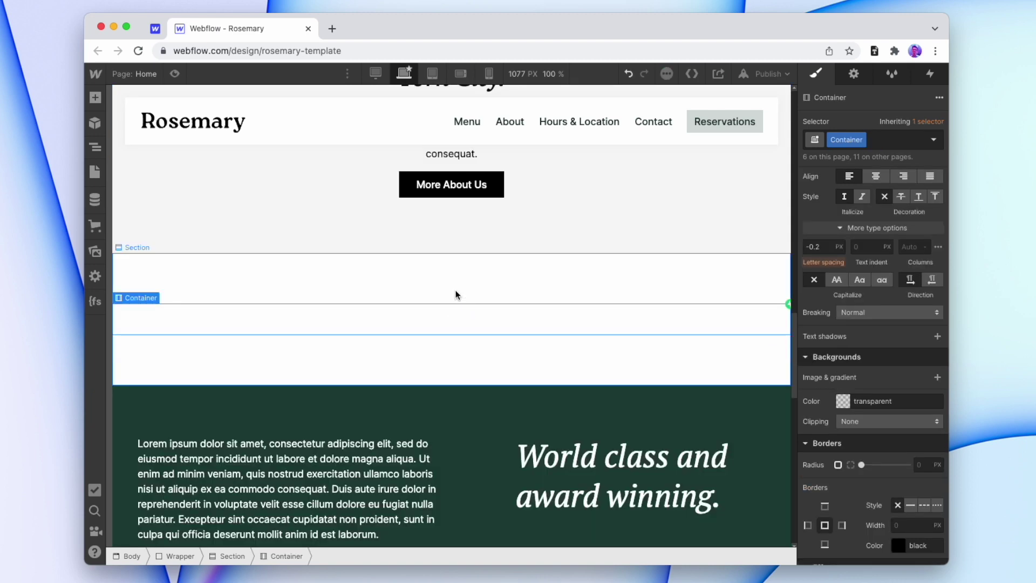
# Add a one-row grid to the container with 0 gaps and columns of 1fr and 2fr
pyautogui.click(95, 97)
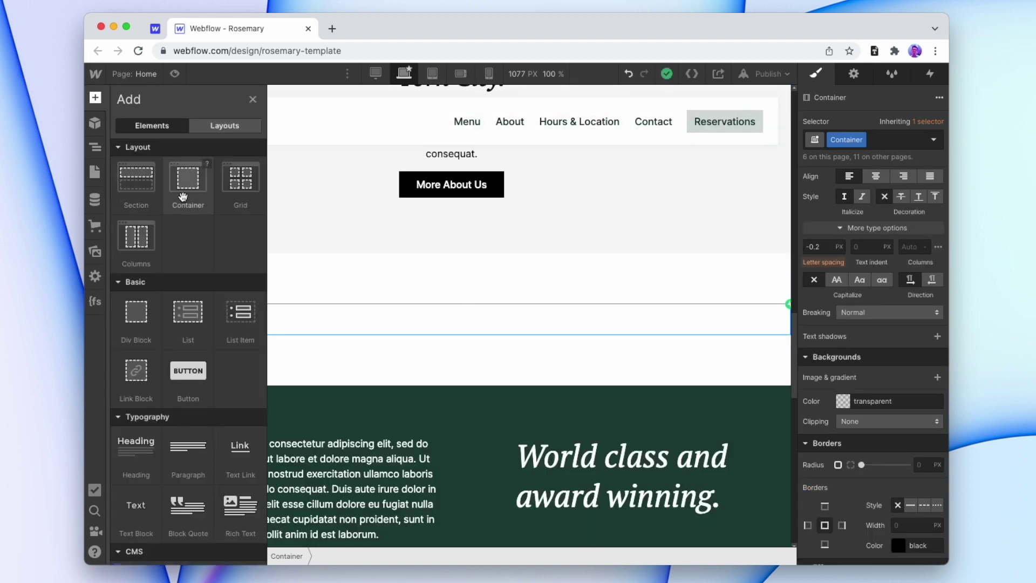
pyautogui.moveTo(236, 185); pyautogui.dragTo(422, 325)
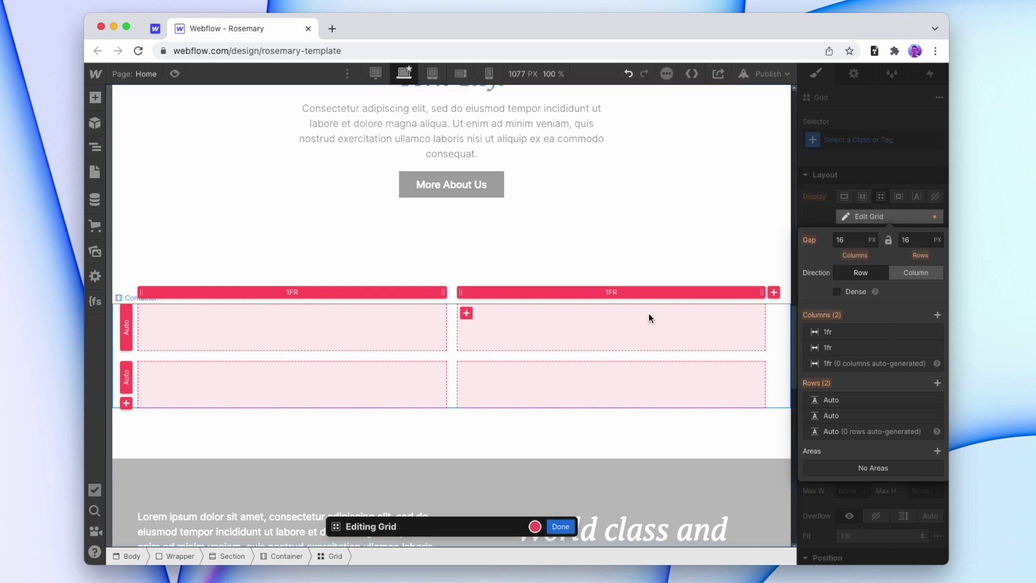
pyautogui.click(936, 402)
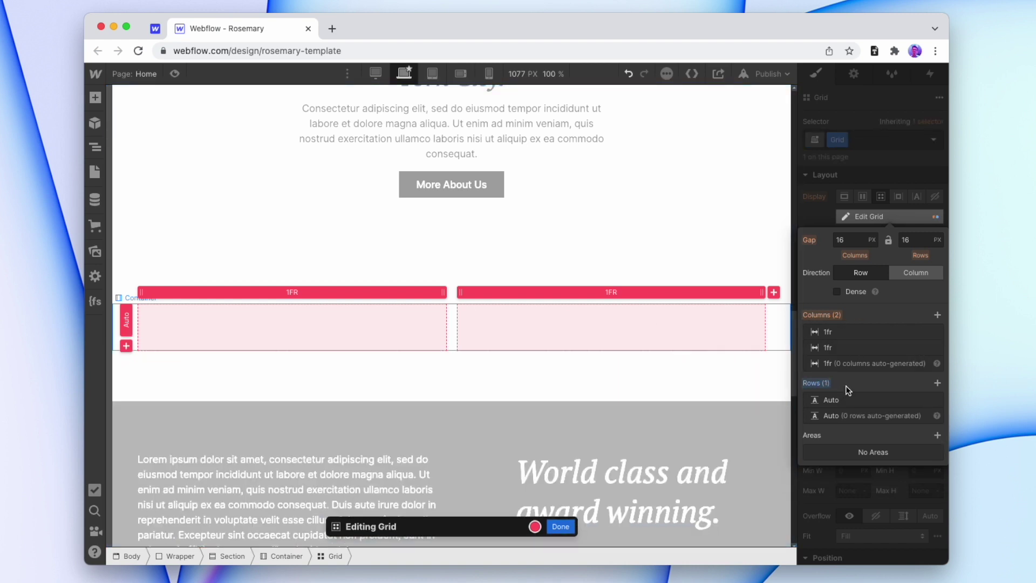
pyautogui.click(919, 240)
pyautogui.write('0')
pyautogui.click(861, 241)
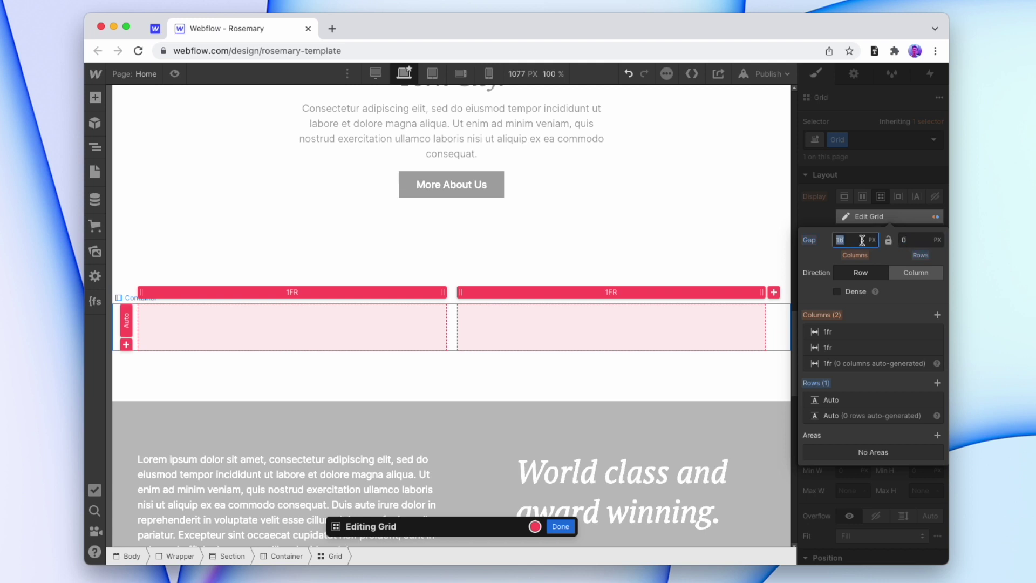
pyautogui.write('0')
pyautogui.press('Return')
pyautogui.click(836, 352)
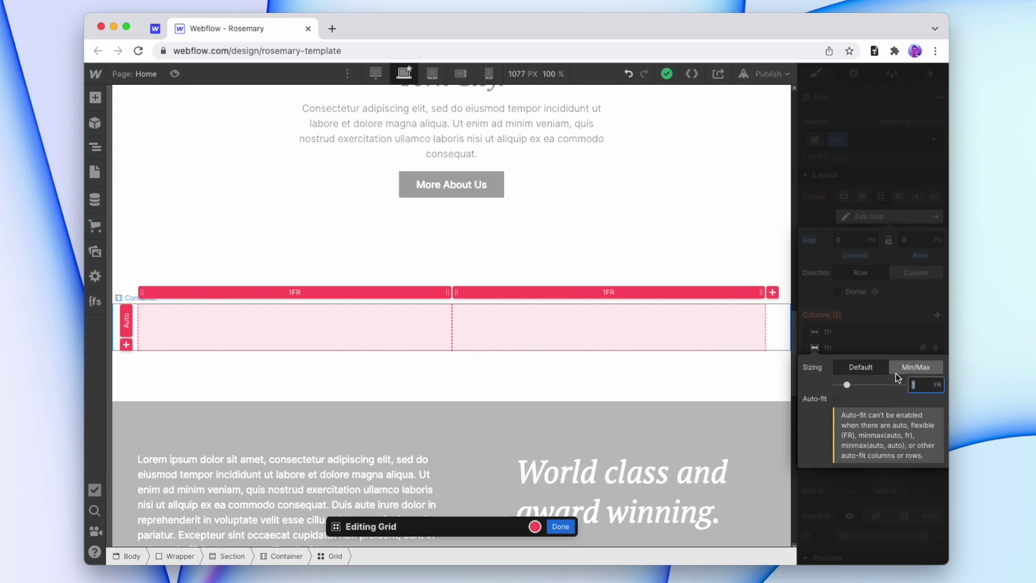
pyautogui.write('2')
pyautogui.press('Return')
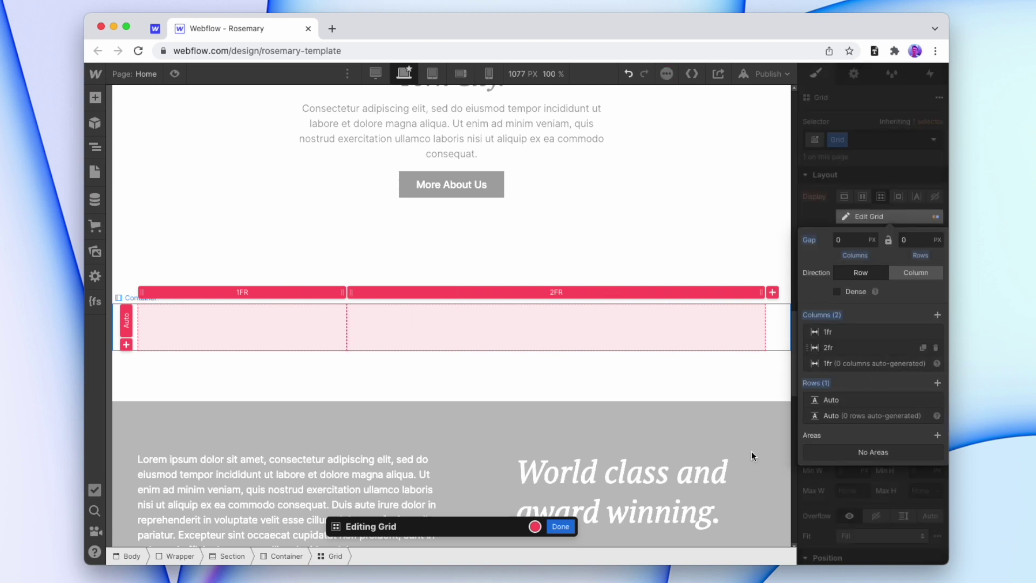
pyautogui.click(562, 528)
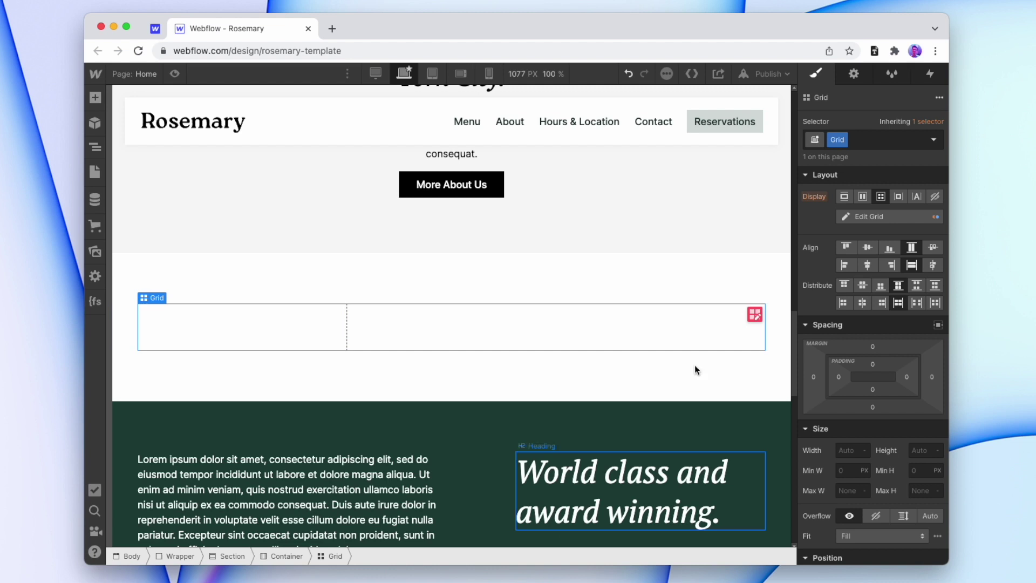
# Class the grid 'Overlapped Image Grid' and its cells 'Overlapped Div Block' and 'Image Block'
pyautogui.doubleClick(833, 142)
pyautogui.write('Overlapped')
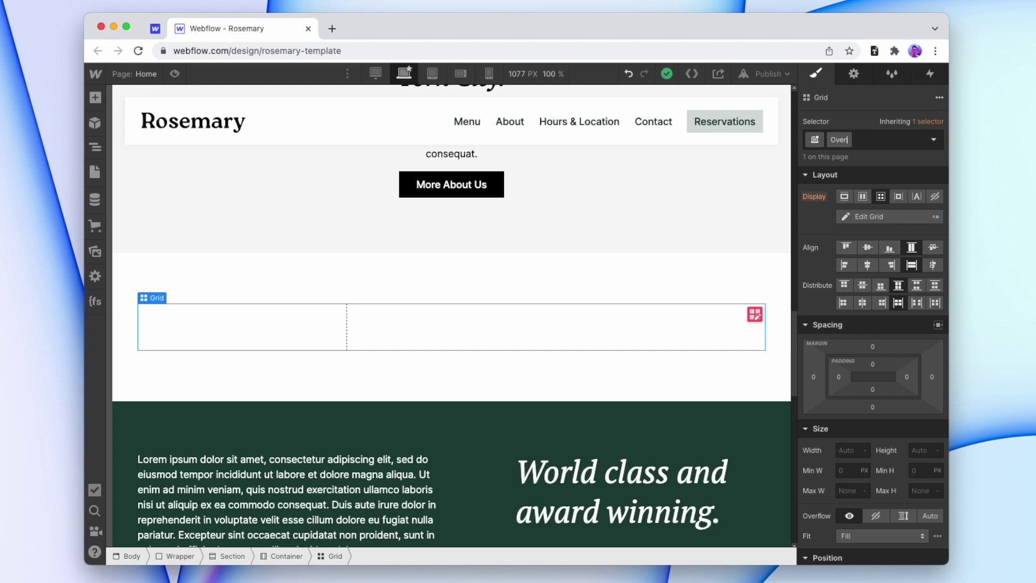
pyautogui.write(' Image Grid')
pyautogui.press('Return')
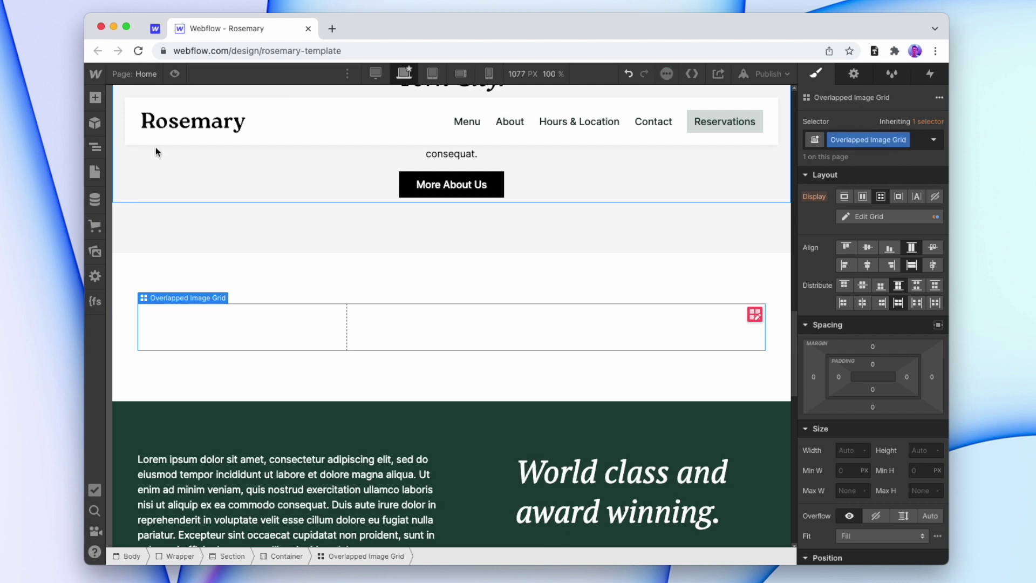
pyautogui.press('a')
pyautogui.moveTo(137, 312); pyautogui.dragTo(234, 324)
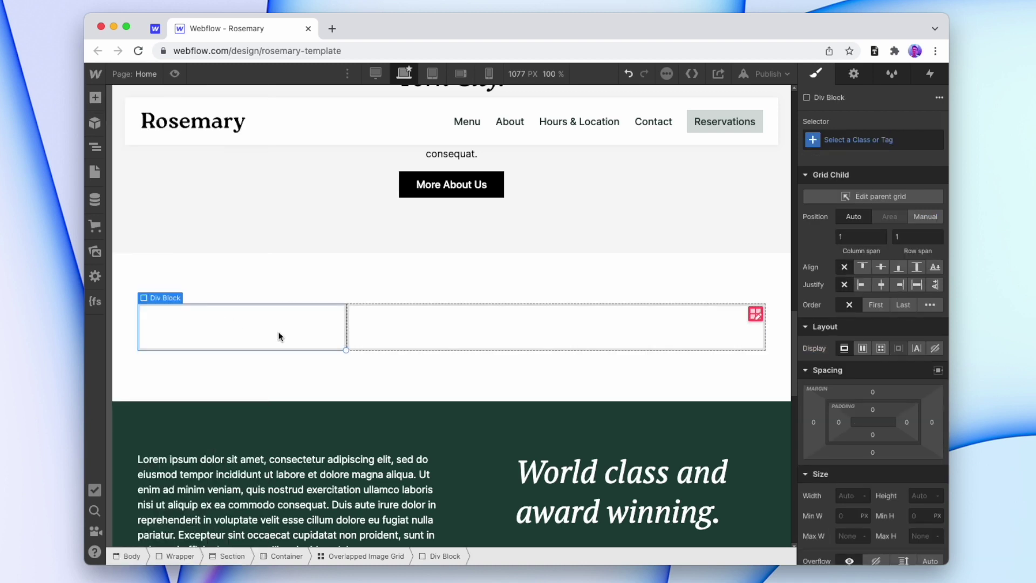
pyautogui.press('super+Return')
pyautogui.write('Overlapped Di')
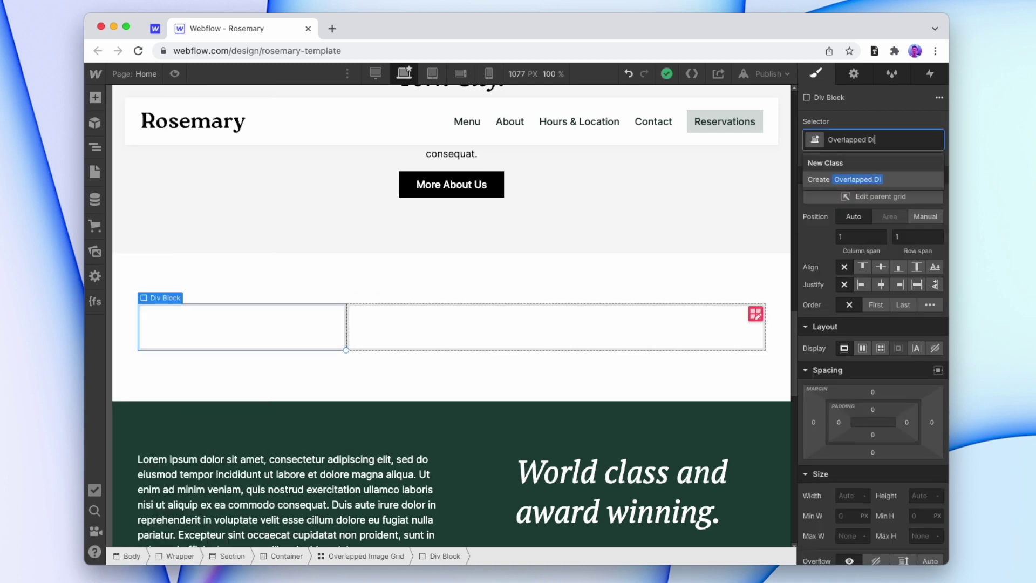
pyautogui.write('v Block')
pyautogui.press('Return')
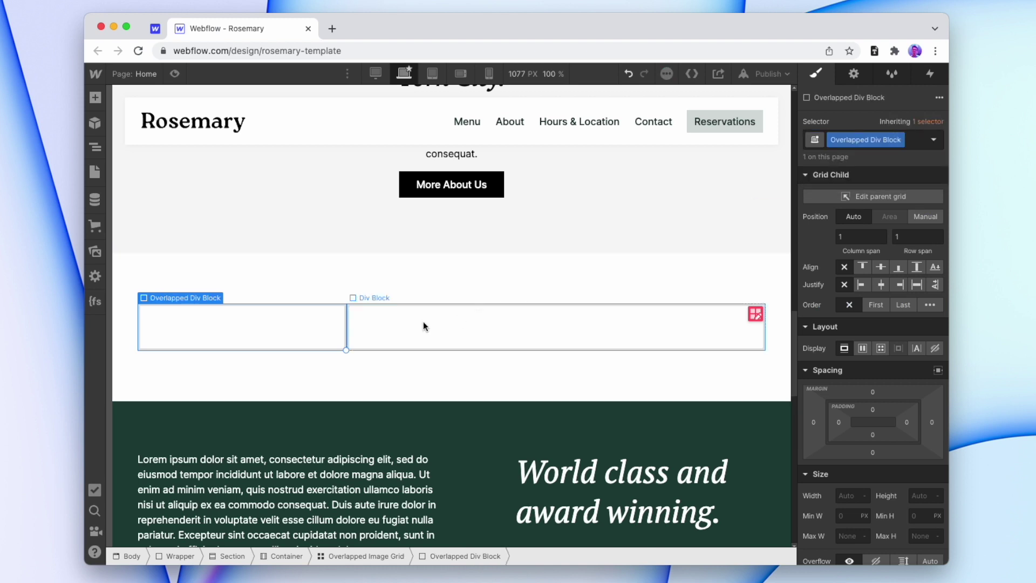
pyautogui.click(423, 322)
pyautogui.press('super+Return')
pyautogui.write('Image Block')
pyautogui.press('Return')
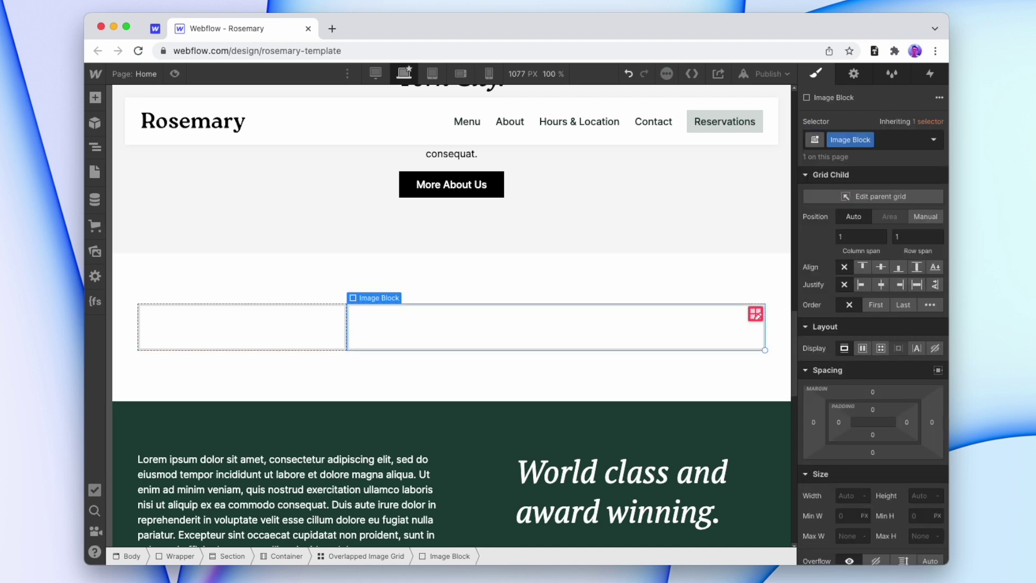
# Place the chef photo in the Image Block and apply the Image Cover class
pyautogui.click(95, 97)
pyautogui.scroll(-3, 135, 378)
pyautogui.moveTo(128, 495); pyautogui.dragTo(471, 336)
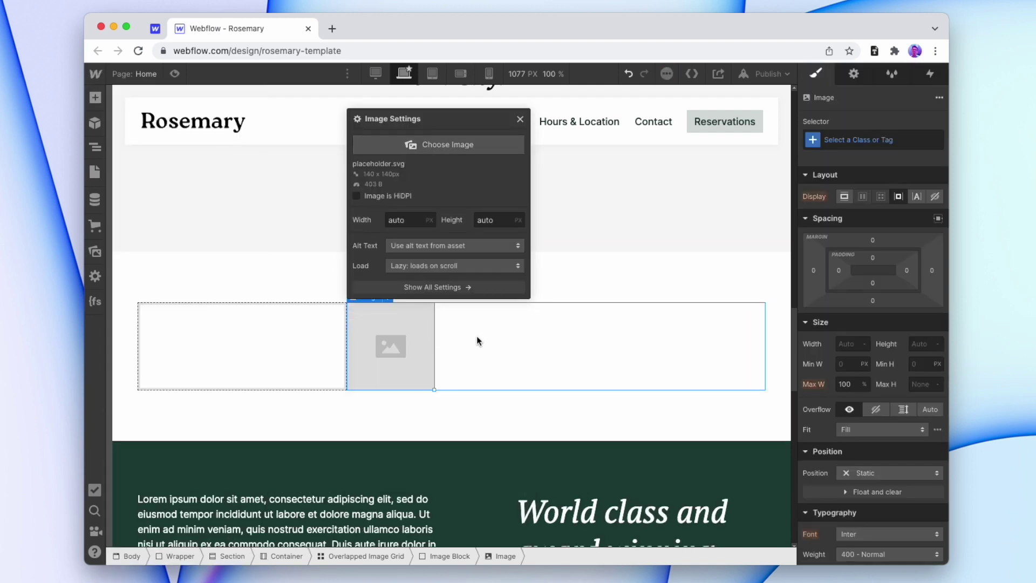
pyautogui.click(458, 155)
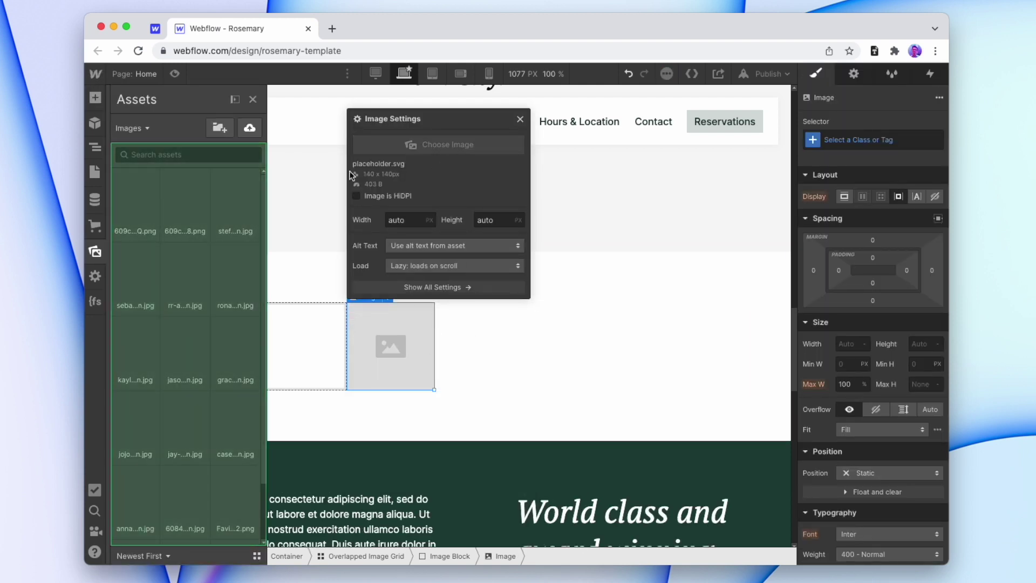
pyautogui.click(236, 197)
pyautogui.click(115, 276)
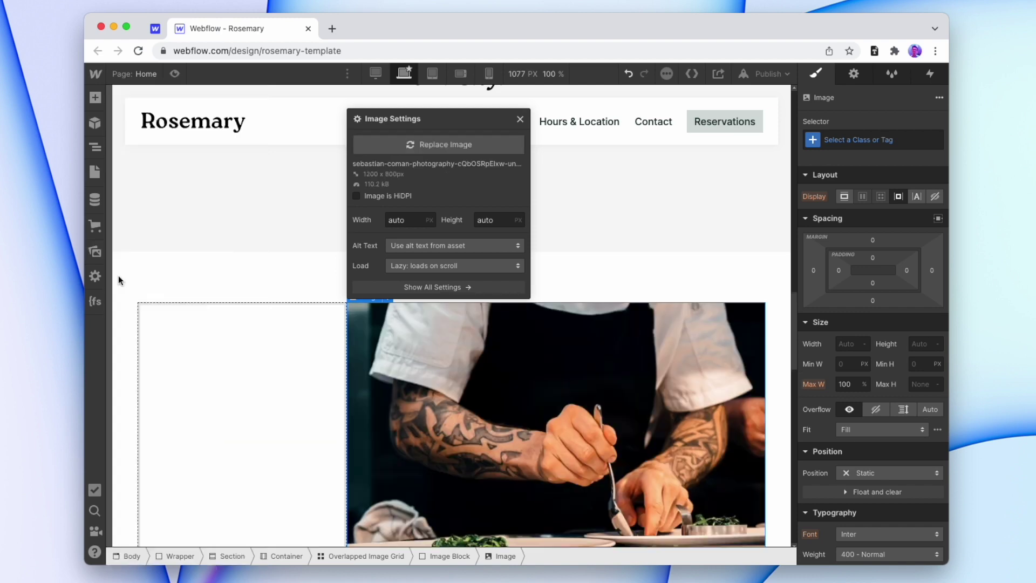
pyautogui.click(863, 141)
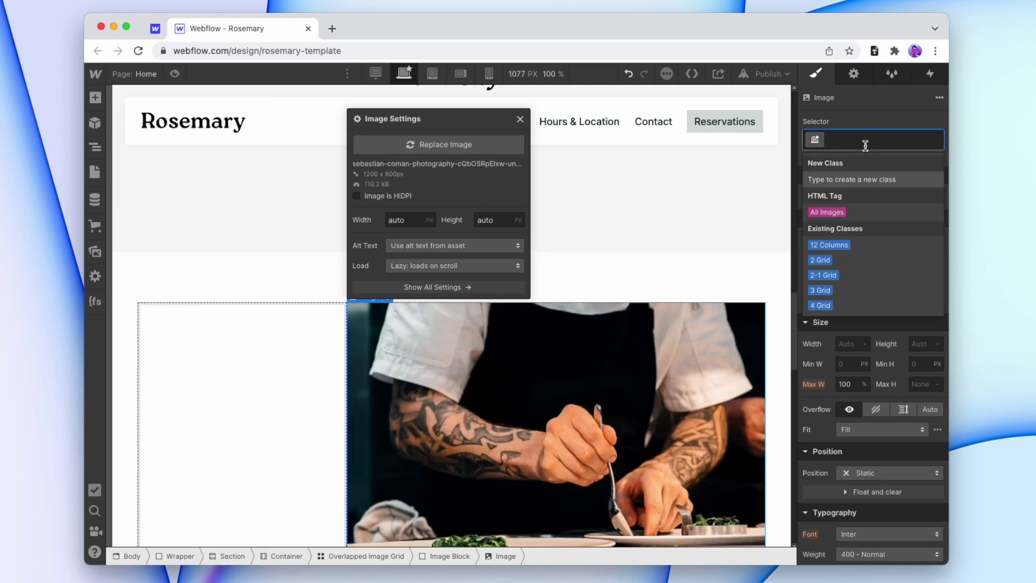
pyautogui.write('Image Cov')
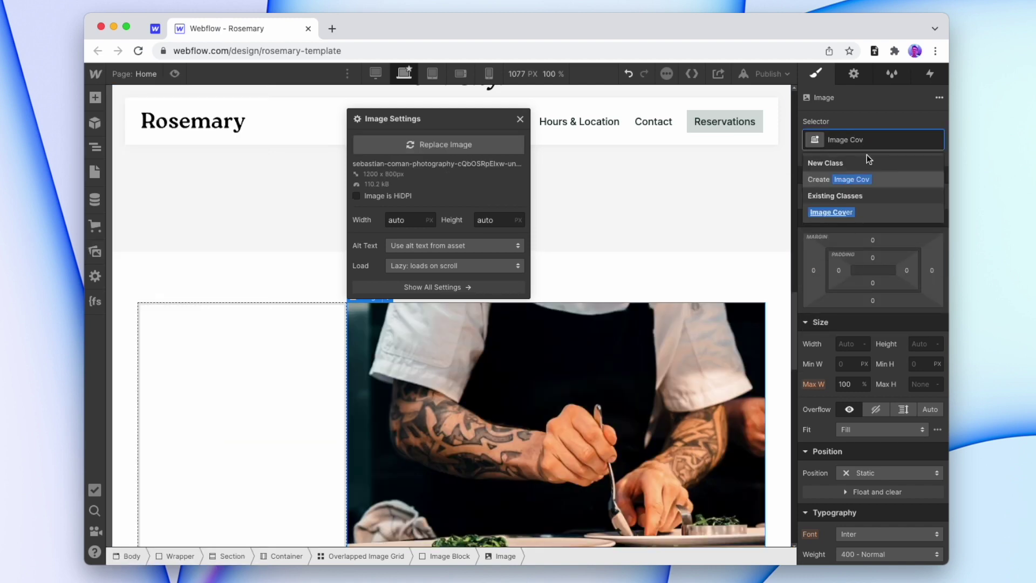
pyautogui.click(841, 213)
pyautogui.click(519, 119)
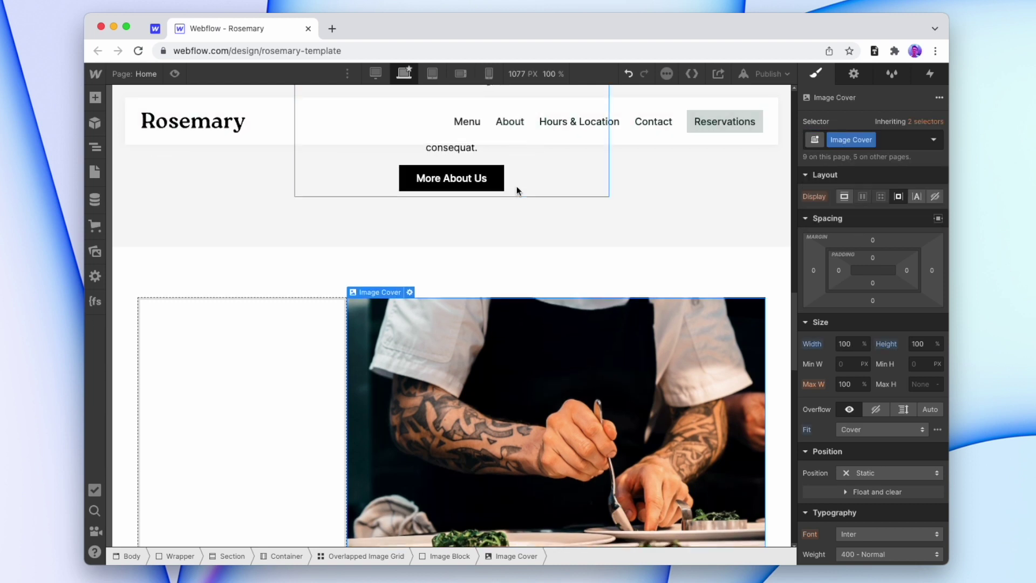
# Set the Image Block's height to 400 px
pyautogui.scroll(-3, 516, 186)
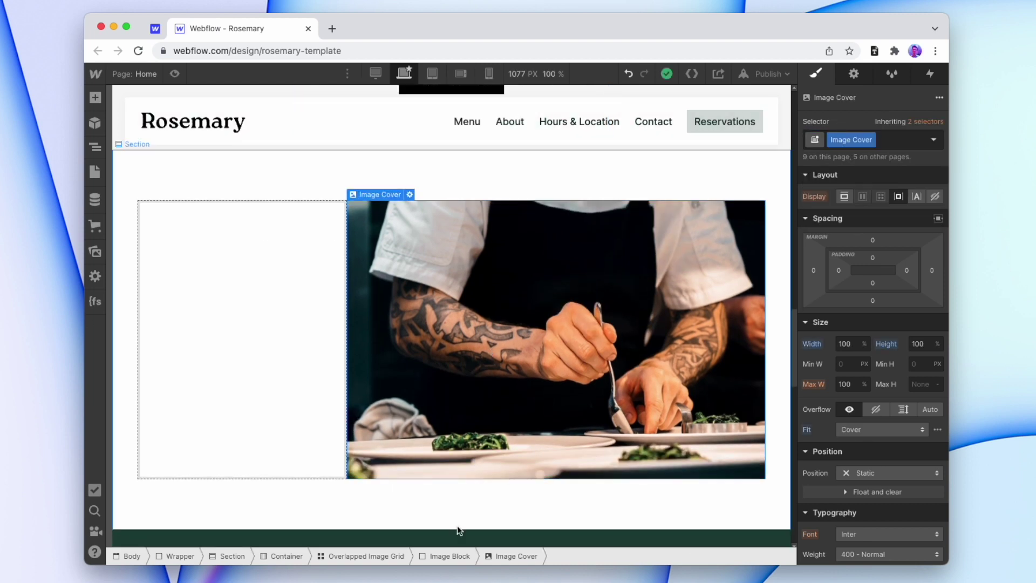
pyautogui.click(448, 556)
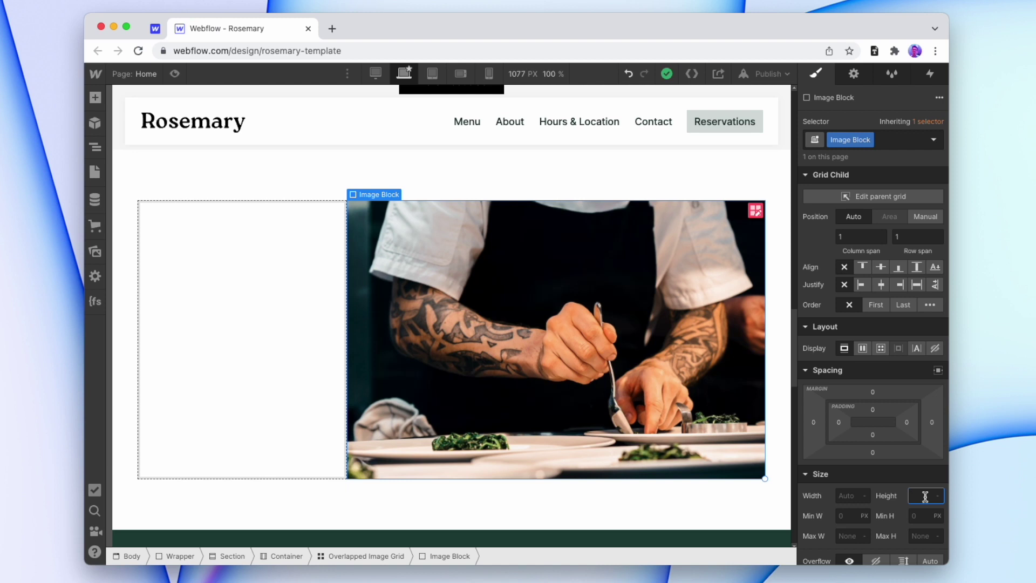
pyautogui.write('400')
pyautogui.press('Return')
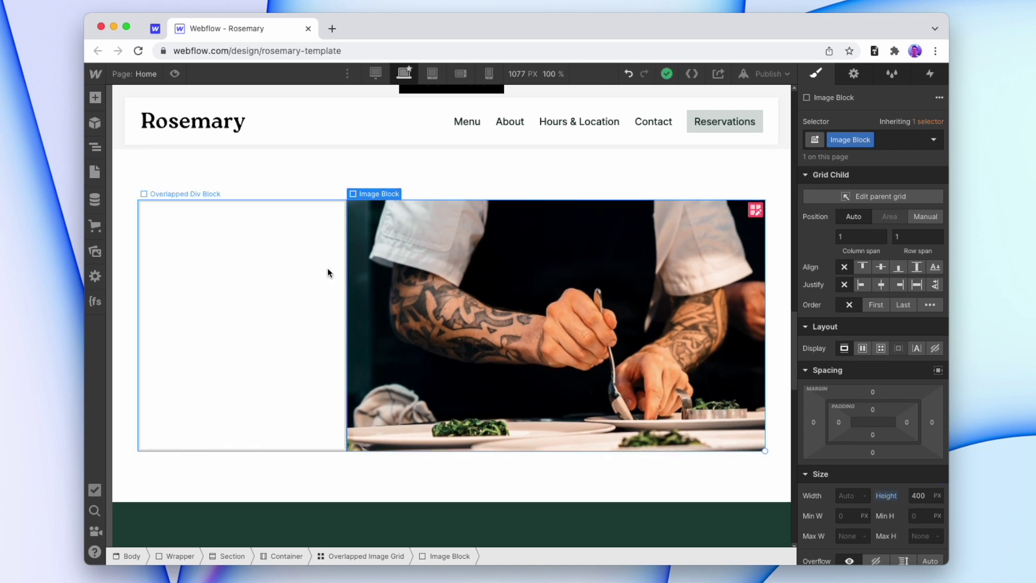
# Give the Overlapped Div Block a Faint Green background
pyautogui.click(323, 272)
pyautogui.scroll(-10, 853, 331)
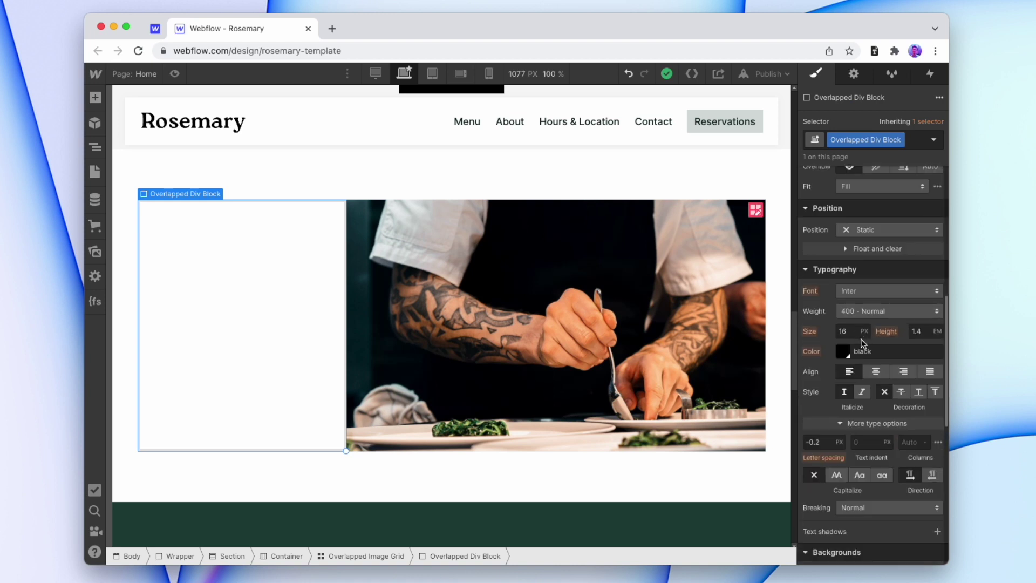
pyautogui.click(843, 468)
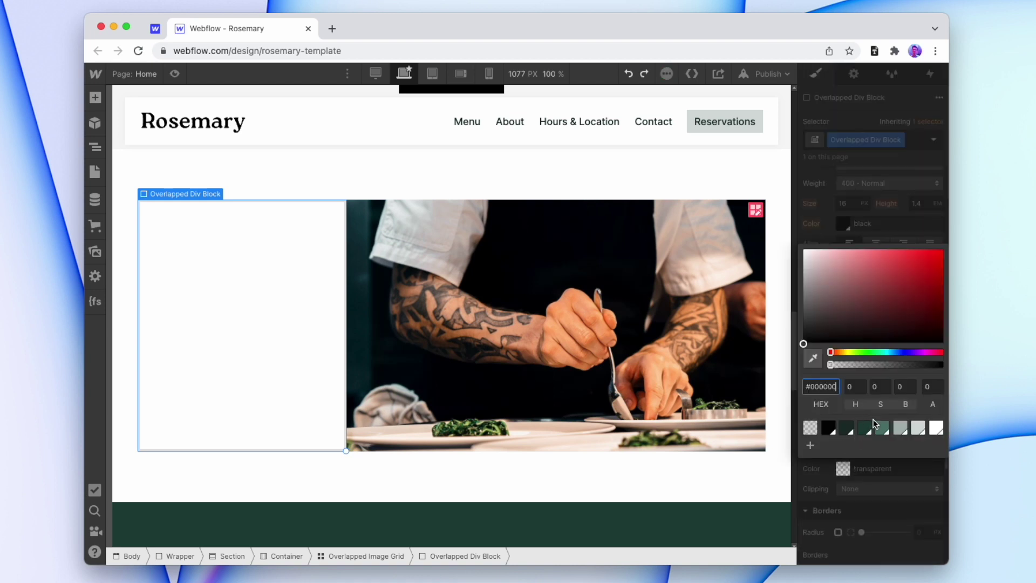
pyautogui.click(917, 427)
pyautogui.click(232, 269)
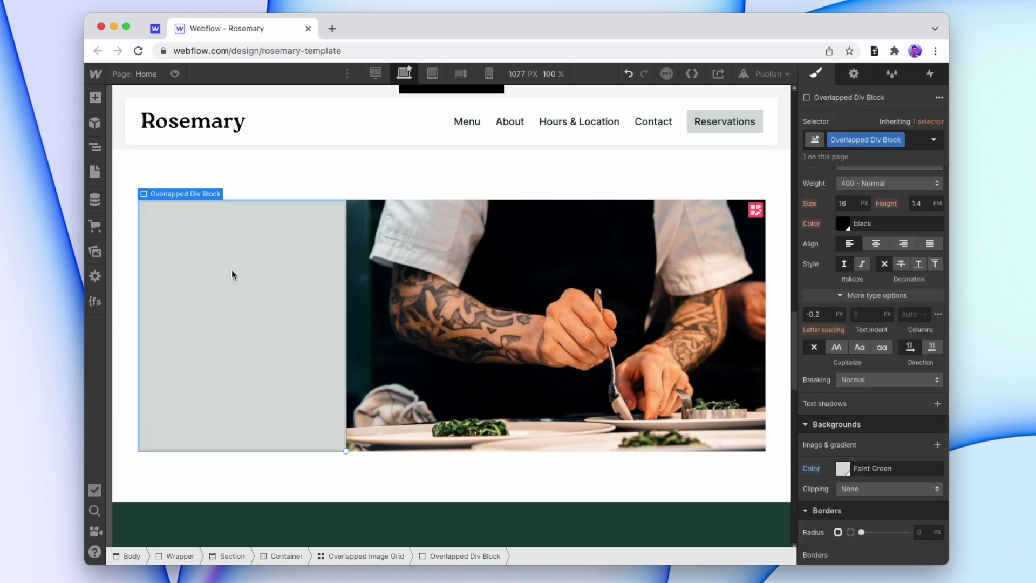
# Paste in the heading, paragraph and See Our Menu button, with 24/35 px padding
pyautogui.hotkey('ctrl', 'v')
pyautogui.scroll(10, 853, 378)
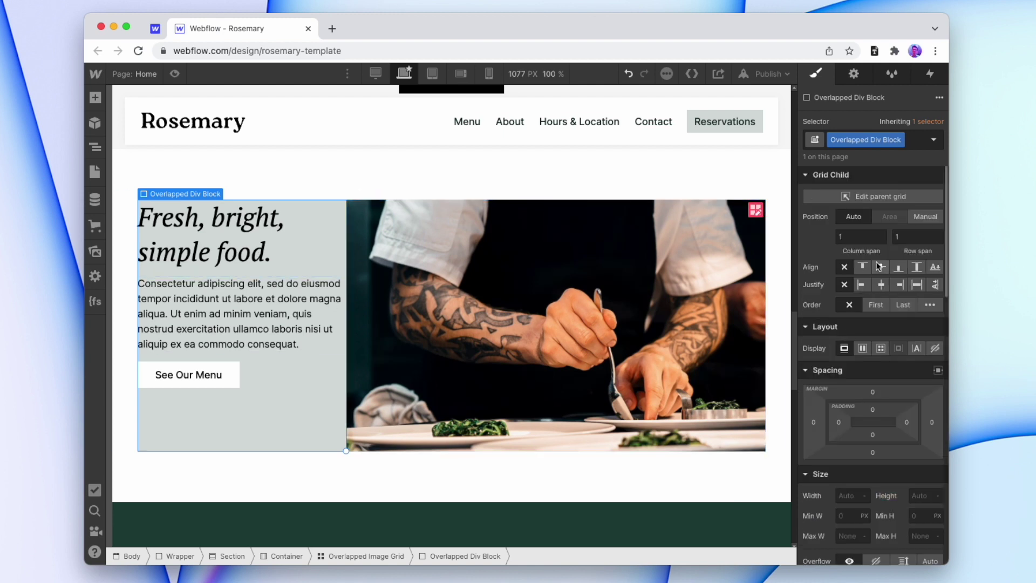
pyautogui.moveTo(837, 419); pyautogui.dragTo(845, 428)
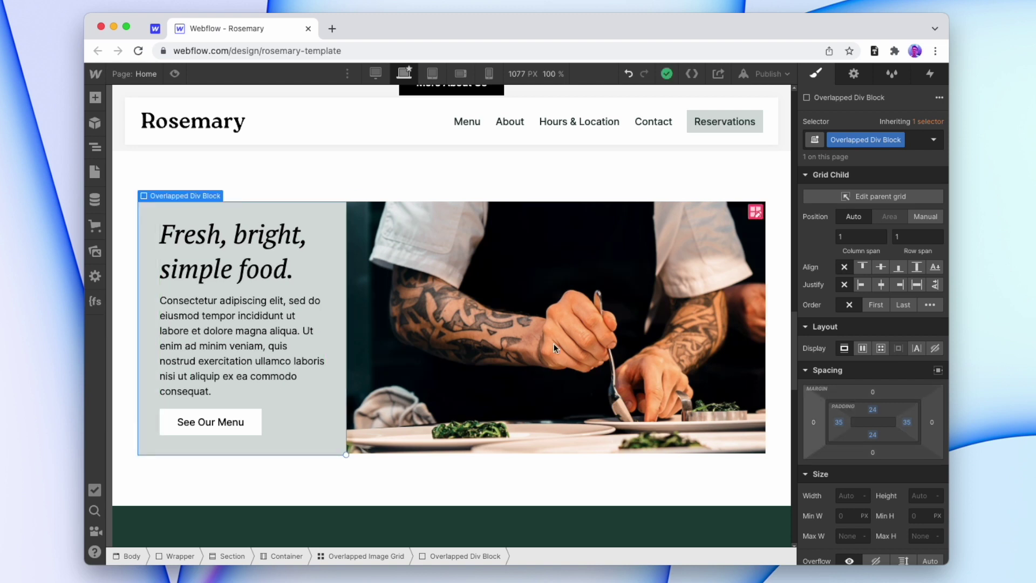
# Position the green text box relatively with a 40 px top offset
pyautogui.scroll(-5, 860, 378)
pyautogui.click(861, 422)
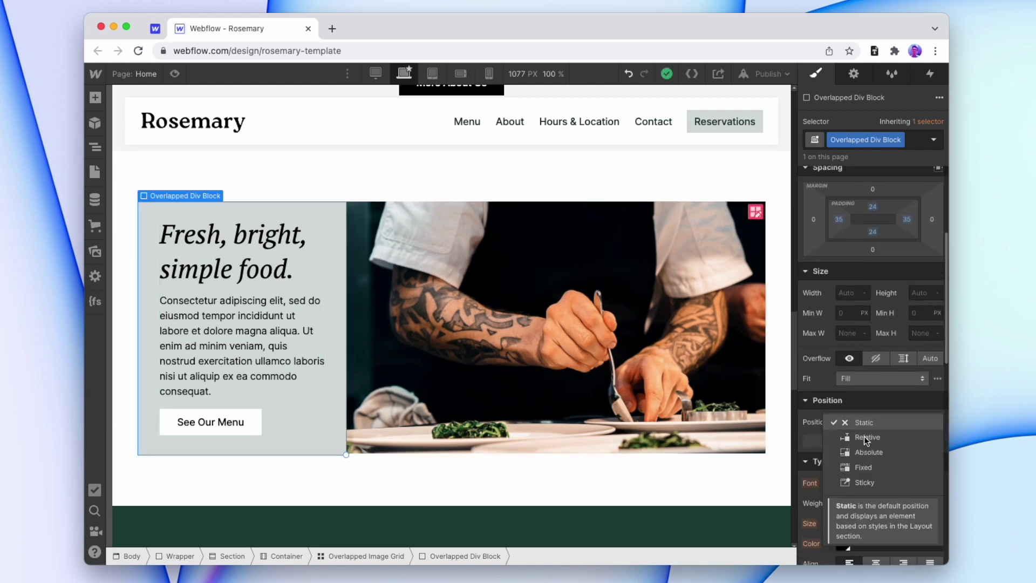
pyautogui.click(867, 440)
pyautogui.scroll(-1, 869, 442)
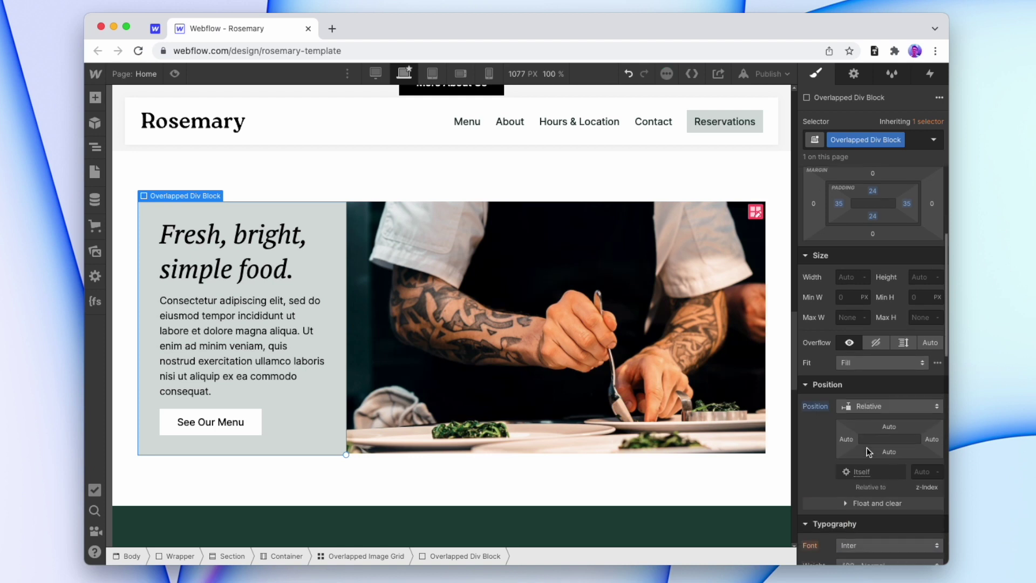
pyautogui.press('super+z')
pyautogui.click(890, 426)
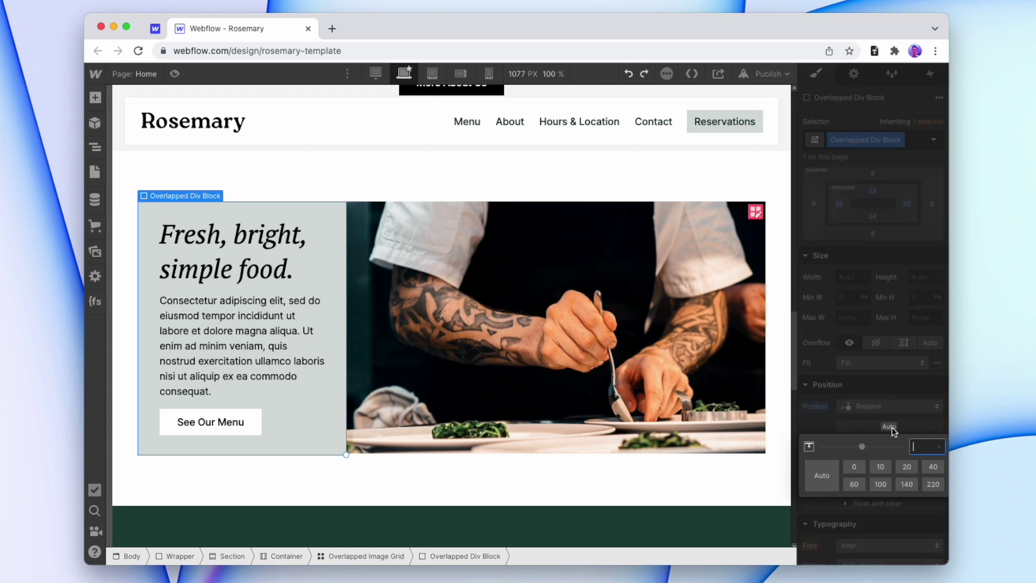
pyautogui.press('Return')
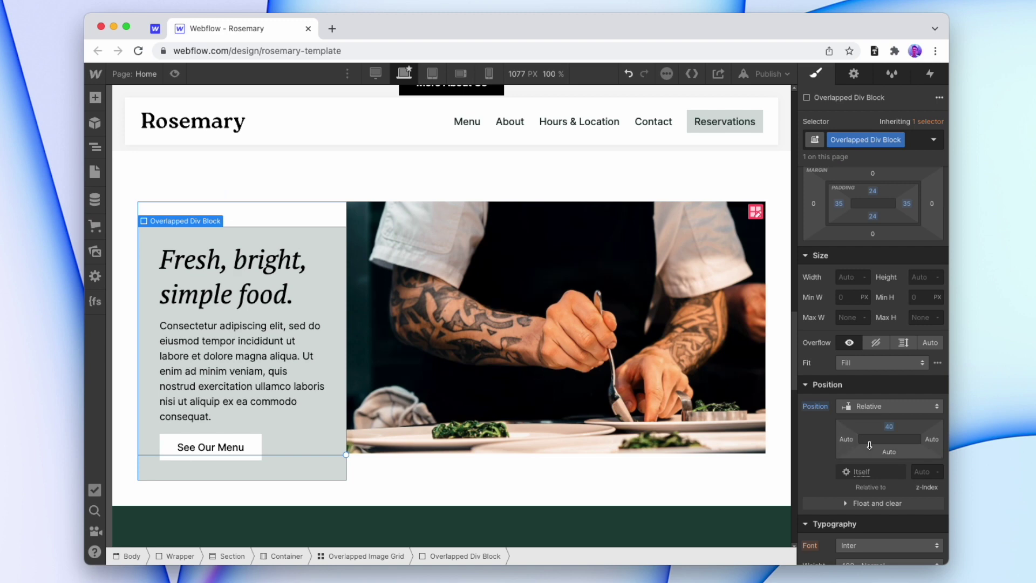
# Widen the green text box to 115% so it overlaps the chef photo
pyautogui.scroll(-7, 295, 304)
pyautogui.scroll(6, 295, 304)
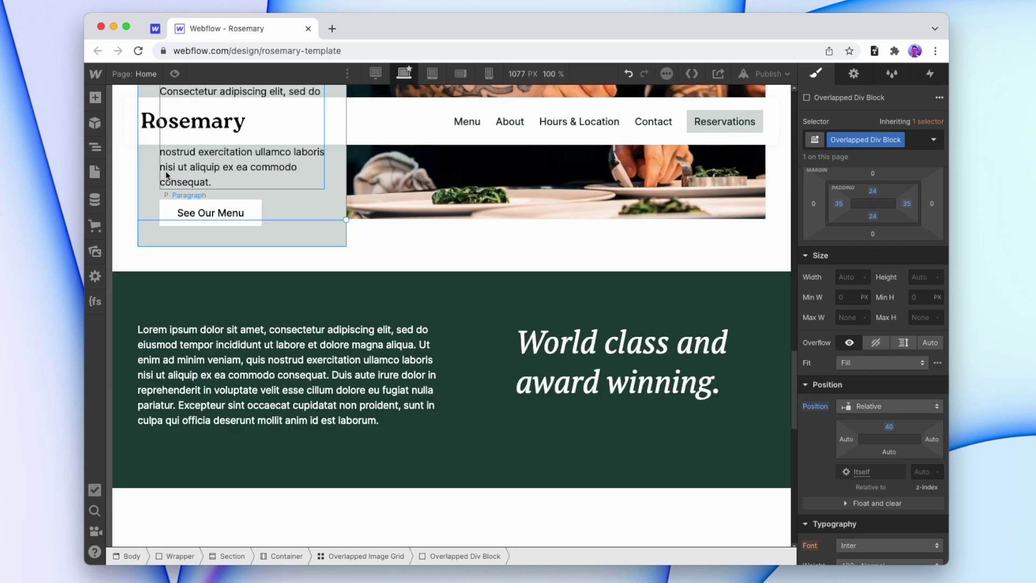
pyautogui.scroll(2, 142, 249)
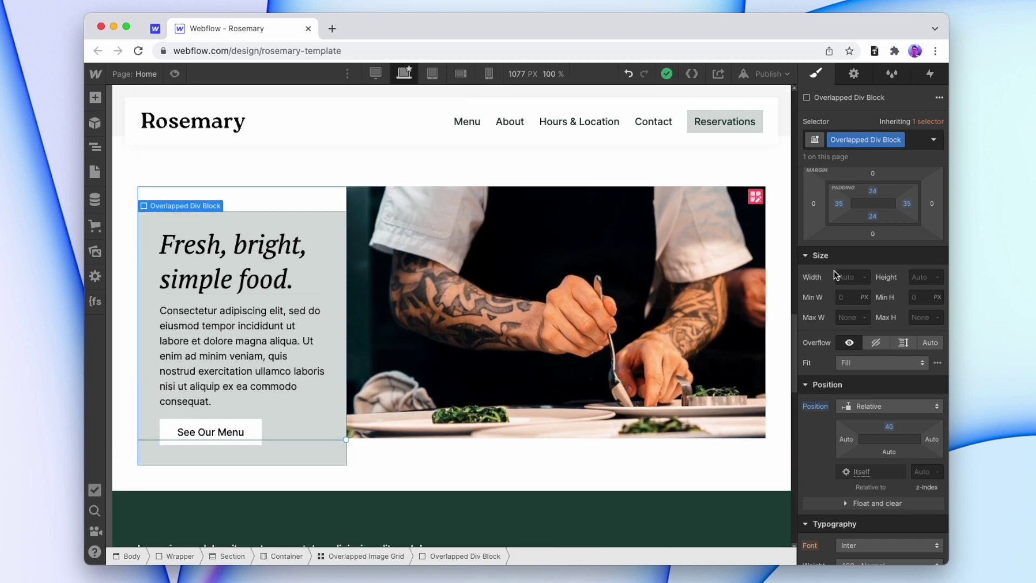
pyautogui.click(850, 277)
pyautogui.press('Return')
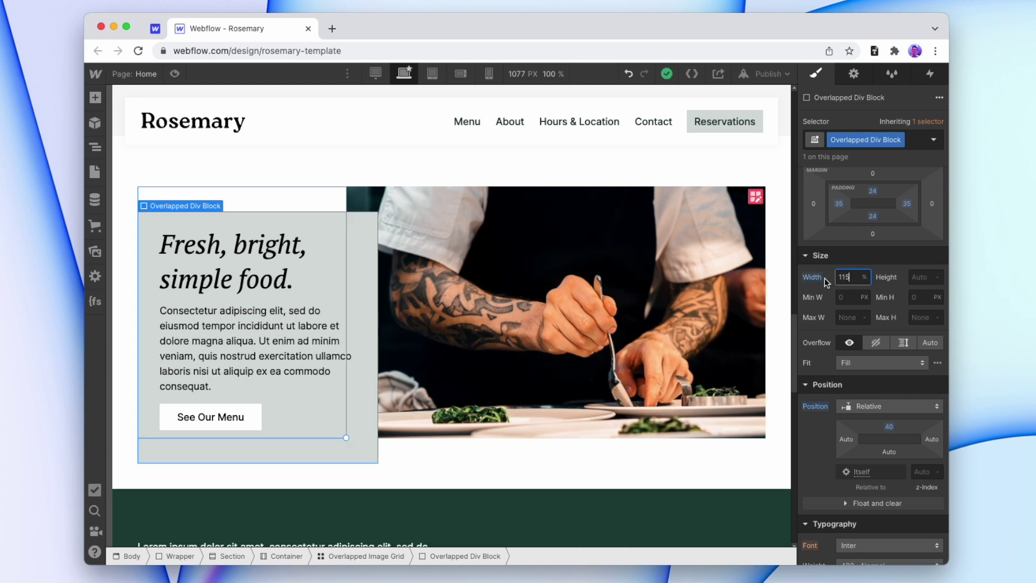
pyautogui.click(542, 326)
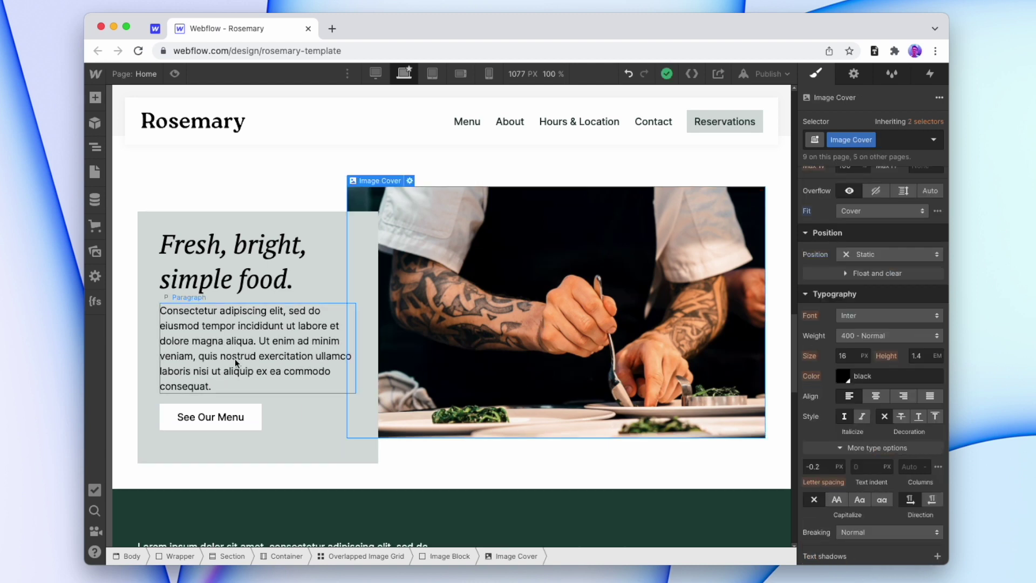
pyautogui.click(317, 182)
# Give the Overlapped Image Grid a 40 px bottom margin
pyautogui.scroll(1, 308, 216)
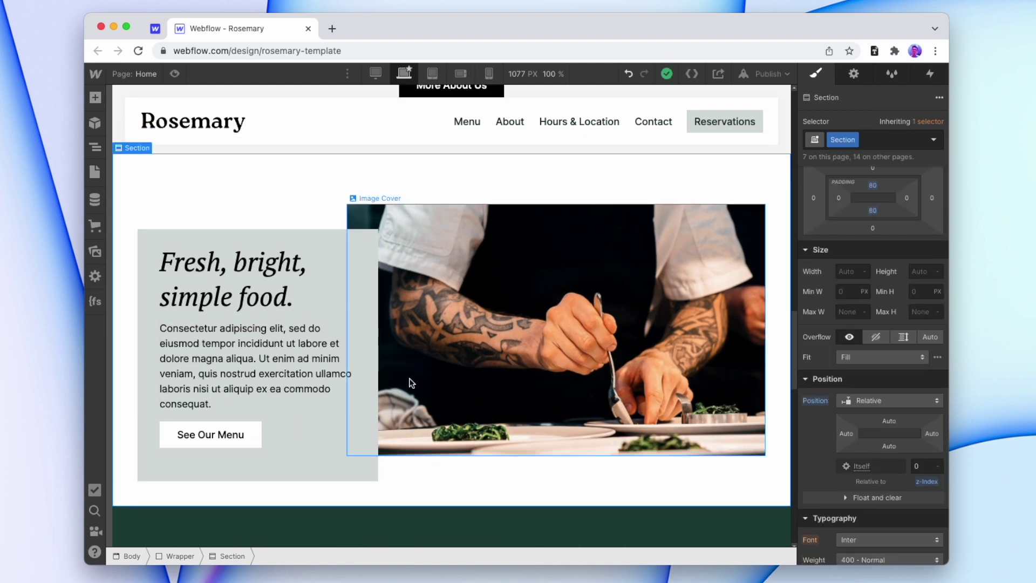
pyautogui.click(332, 218)
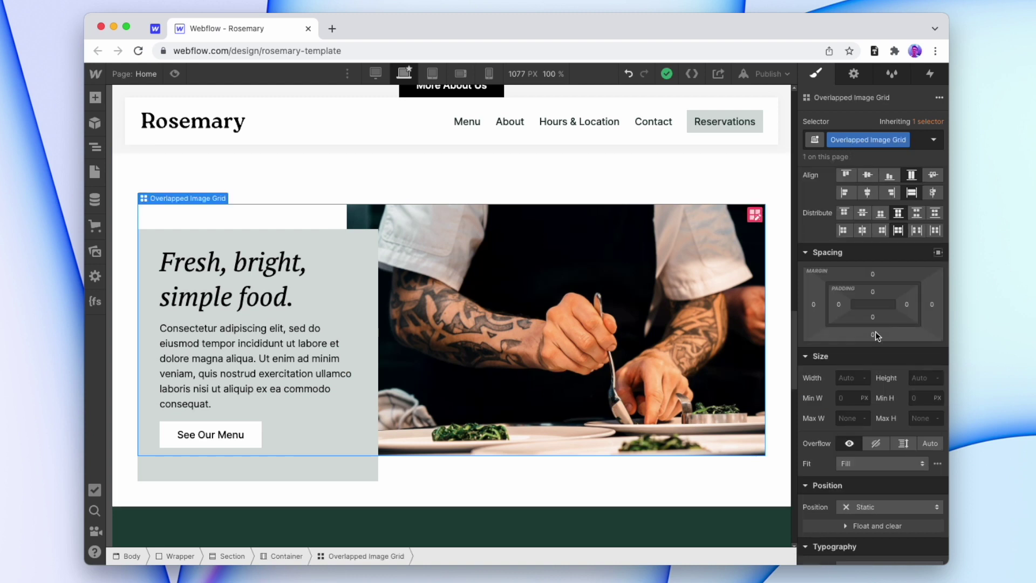
pyautogui.scroll(1, 873, 333)
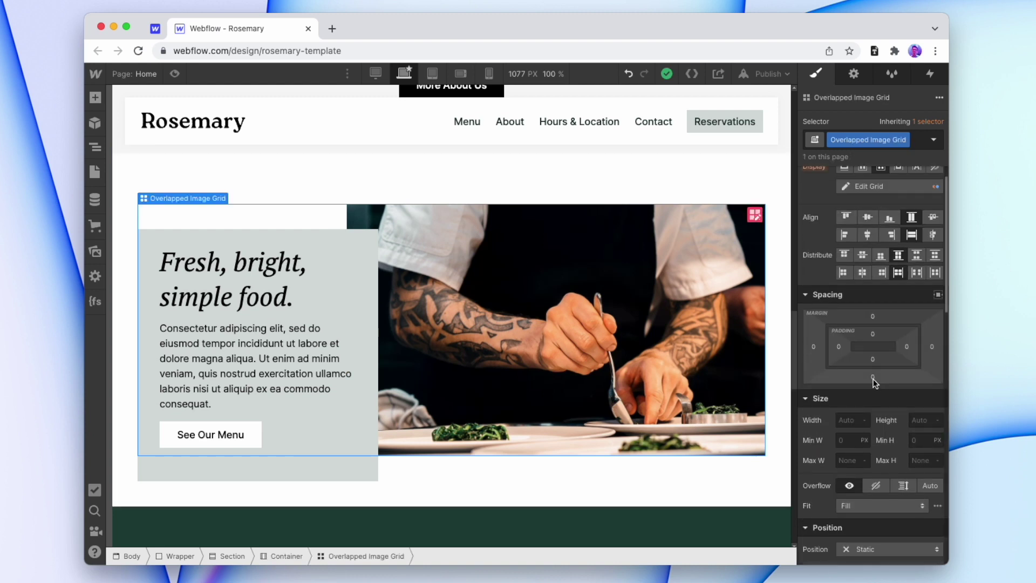
pyautogui.click(873, 378)
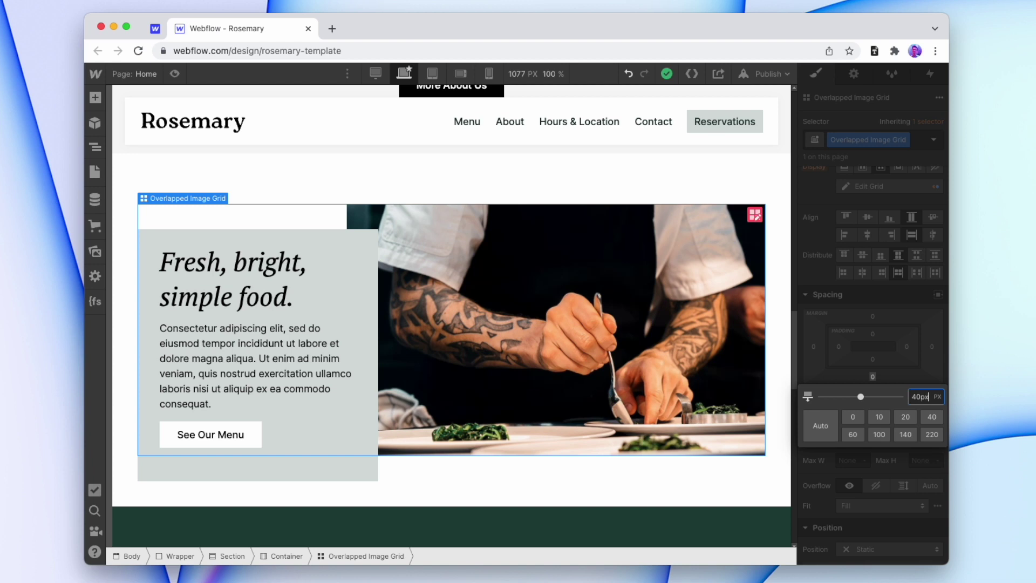
pyautogui.press('Return')
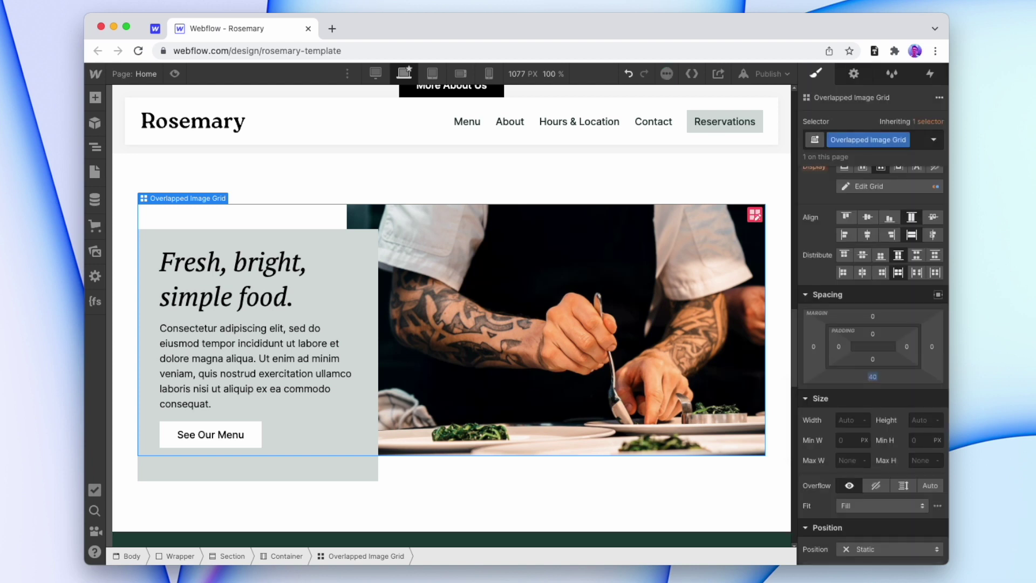
# Align the Overlapped Image Grid's items to the top
pyautogui.scroll(1, 872, 433)
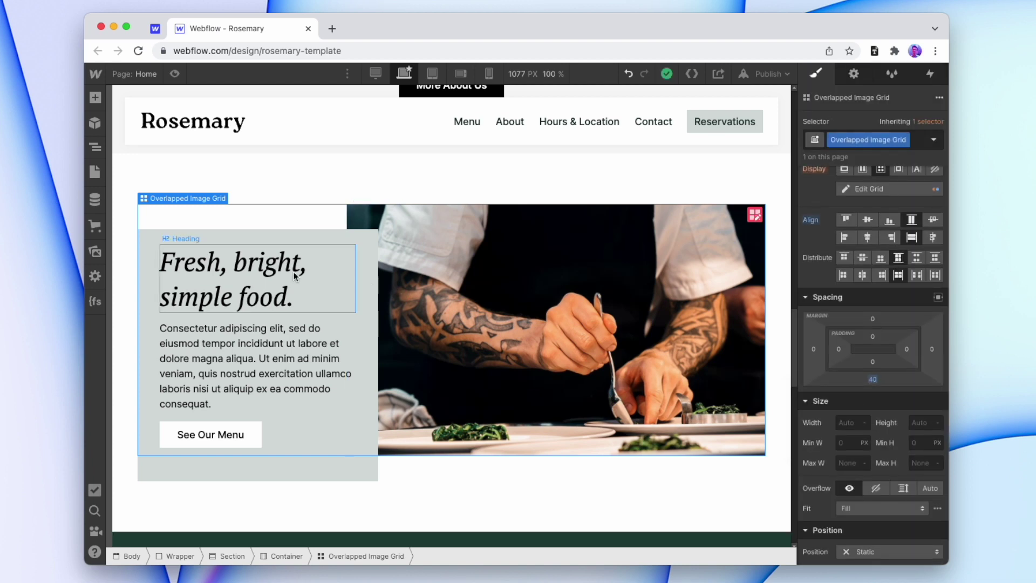
pyautogui.click(319, 241)
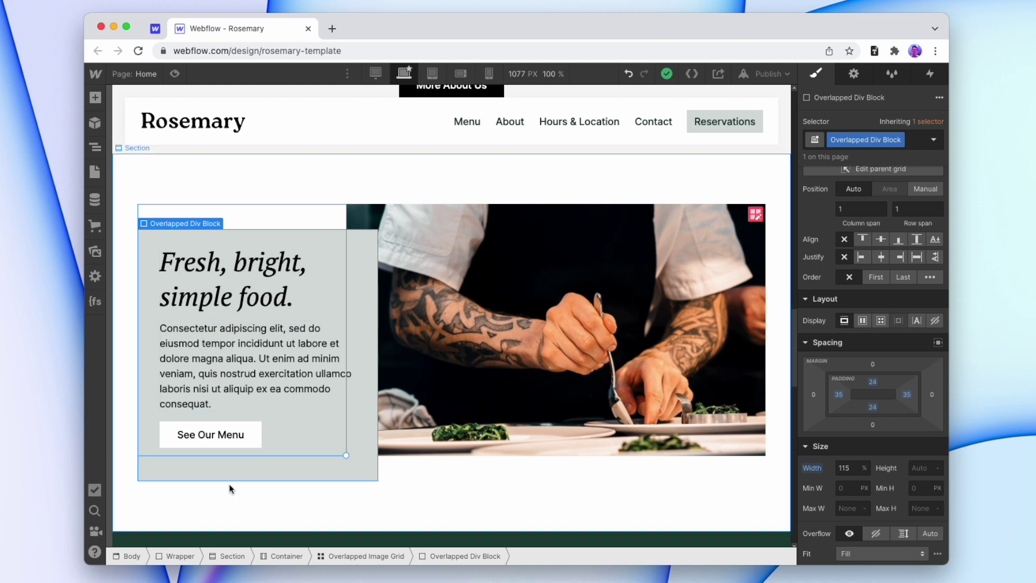
pyautogui.click(320, 216)
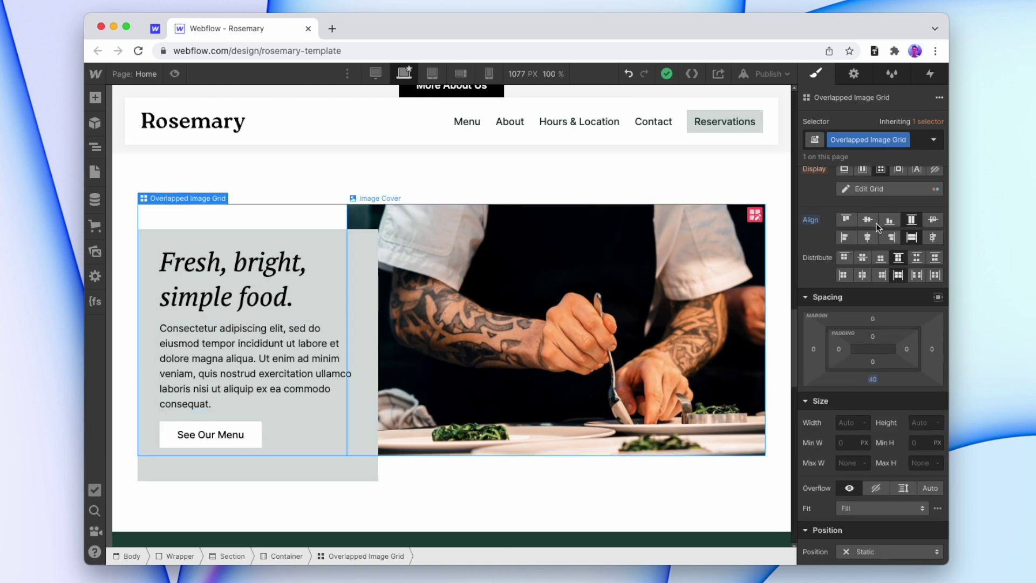
pyautogui.scroll(1, 852, 241)
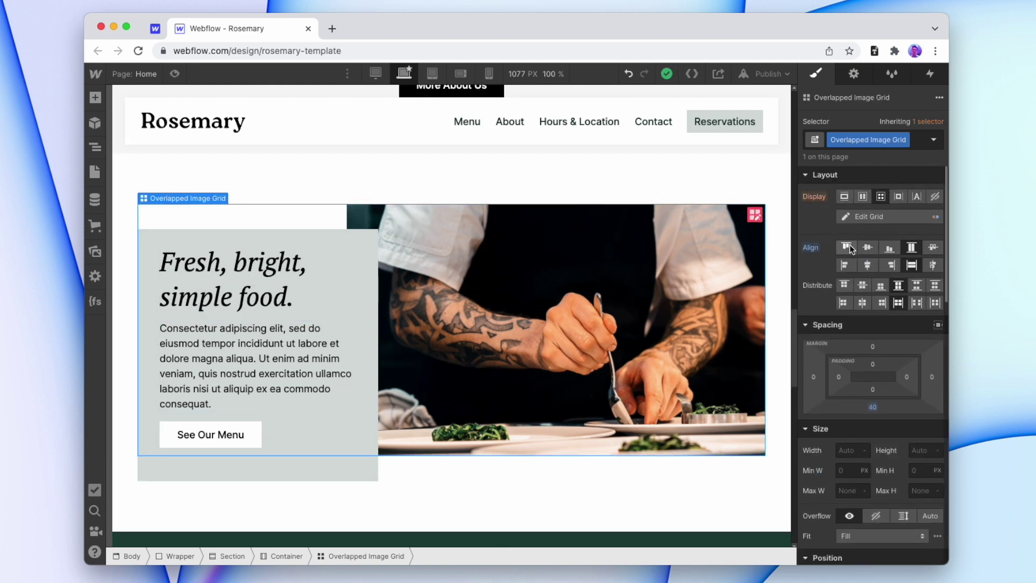
pyautogui.click(848, 246)
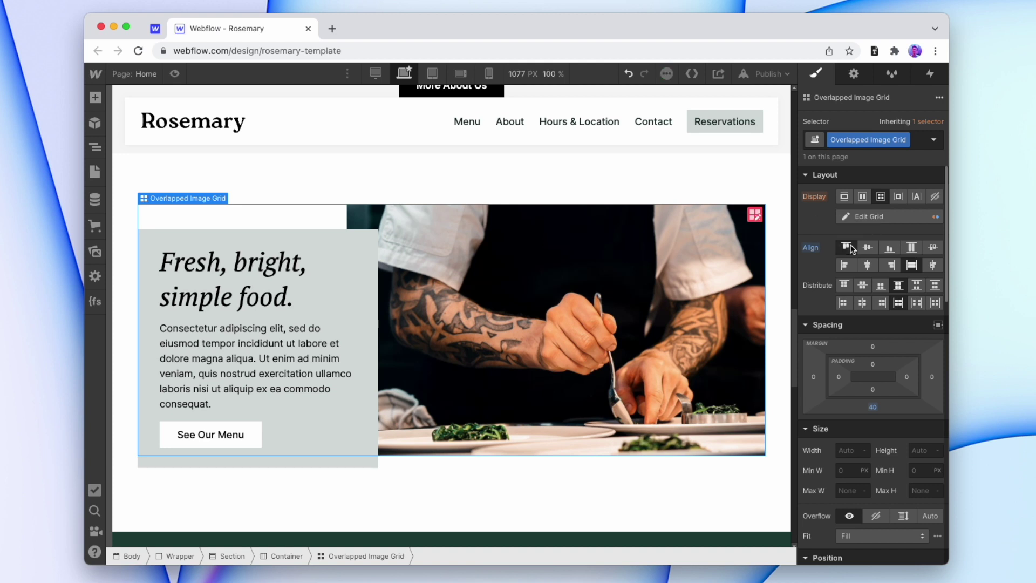
pyautogui.click(667, 174)
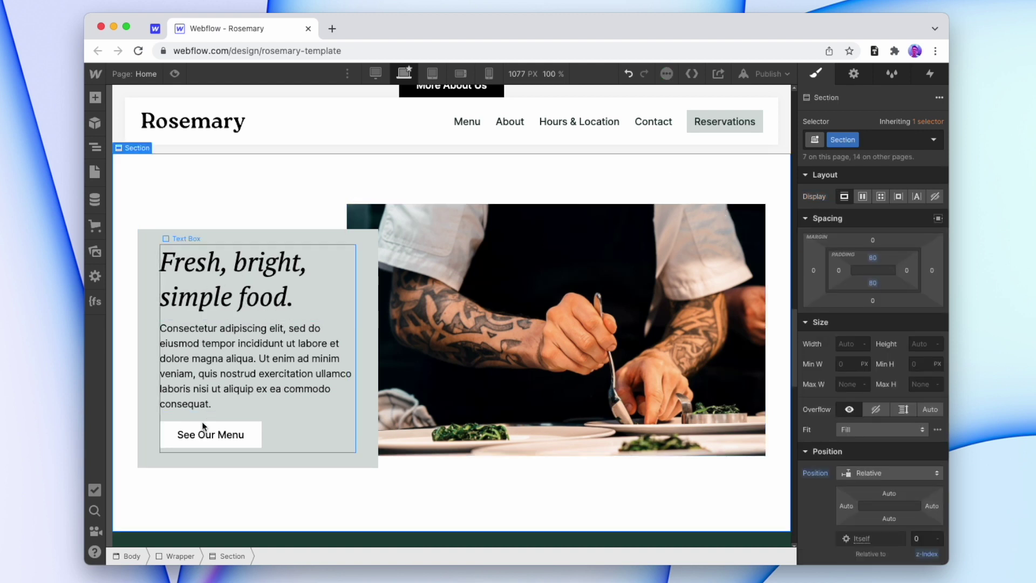